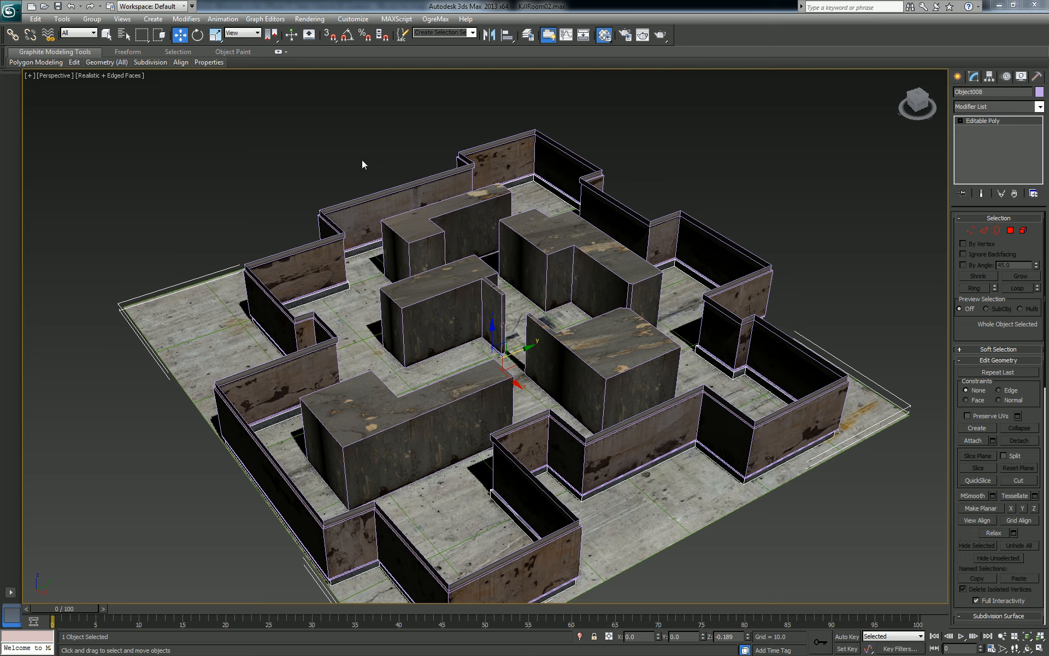
# Step: Isolate the outer perimeter wall to examine its faces and corners from several sides, and exit isolation
pyautogui.click(378, 218)
pyautogui.rightClick(392, 247)
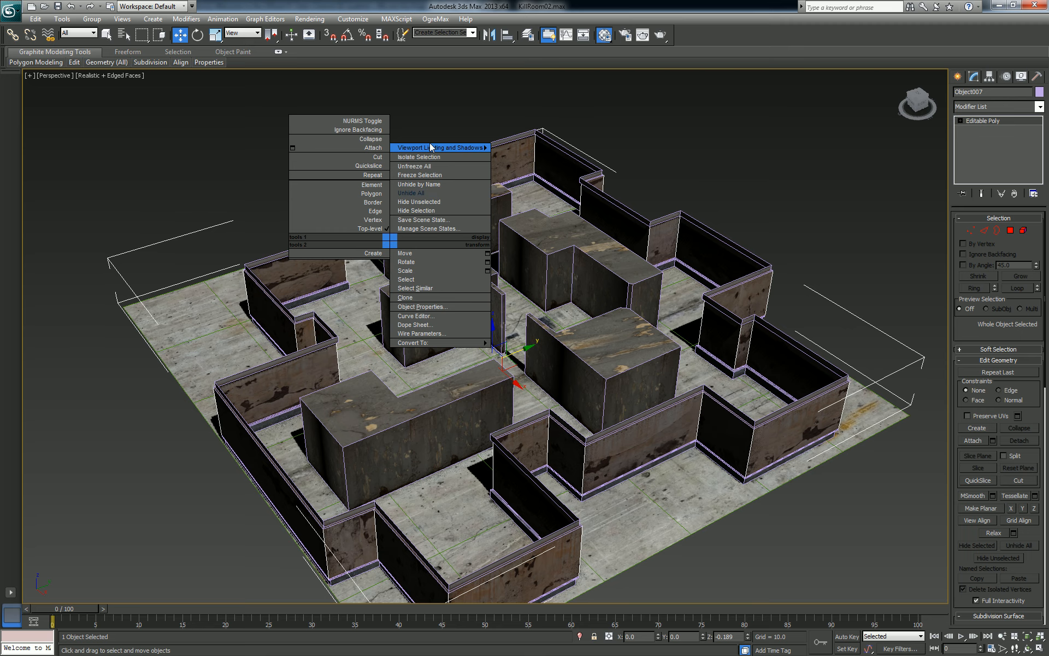
pyautogui.click(432, 176)
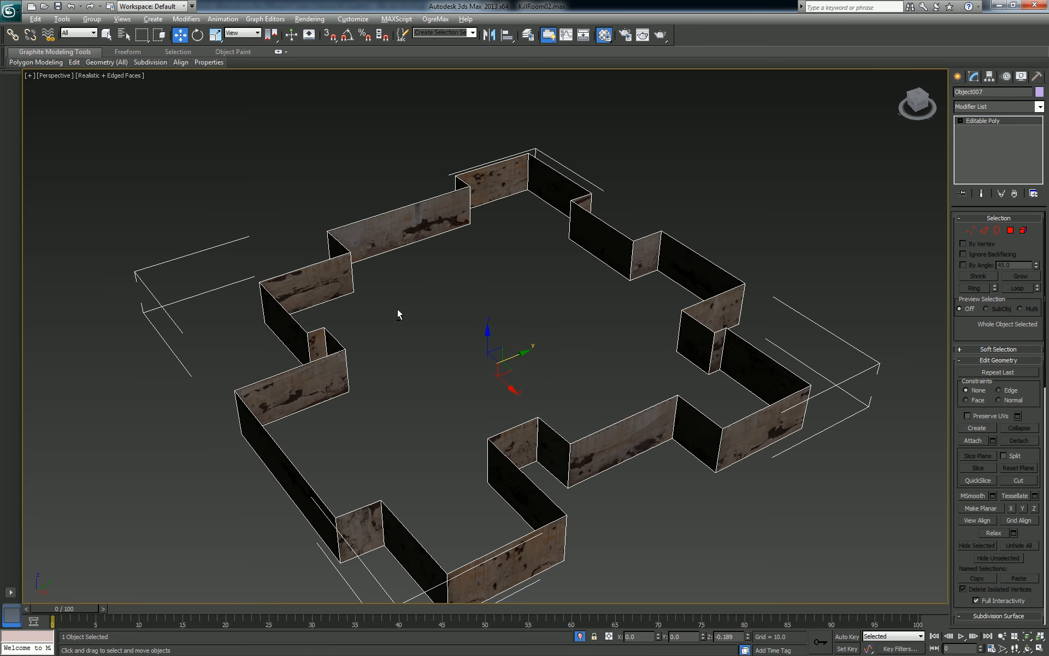
pyautogui.moveTo(398, 309)
pyautogui.keyDown('alt'); pyautogui.mouseDown(button='middle')
pyautogui.moveTo(388, 310)
pyautogui.moveTo(421, 331)
pyautogui.moveTo(404, 327)
pyautogui.mouseUp(button='middle'); pyautogui.keyUp('alt')
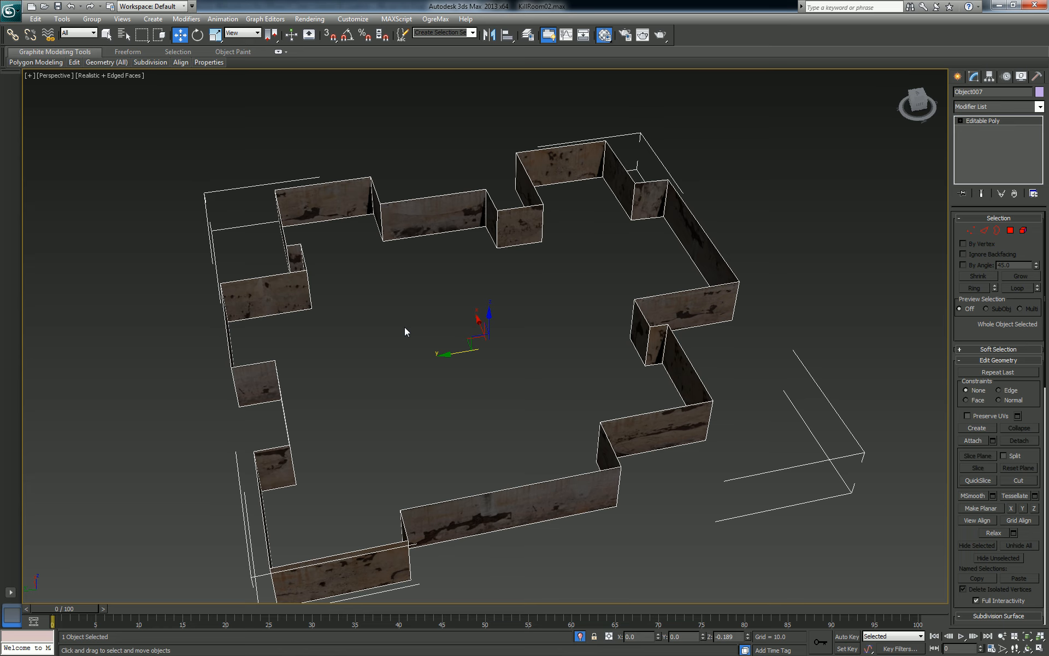
pyautogui.keyDown('alt'); pyautogui.moveTo(357, 356); pyautogui.dragTo(448, 384, button='middle'); pyautogui.keyUp('alt')
pyautogui.scroll(4, 448, 383)
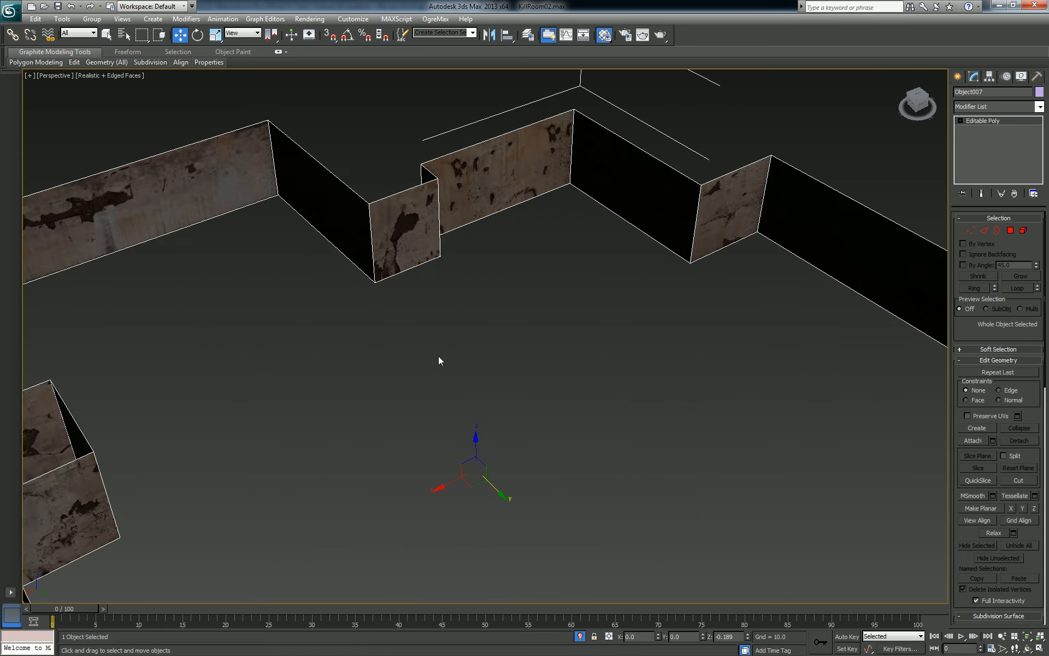
pyautogui.keyDown('alt'); pyautogui.moveTo(437, 330); pyautogui.dragTo(432, 305, button='middle'); pyautogui.keyUp('alt')
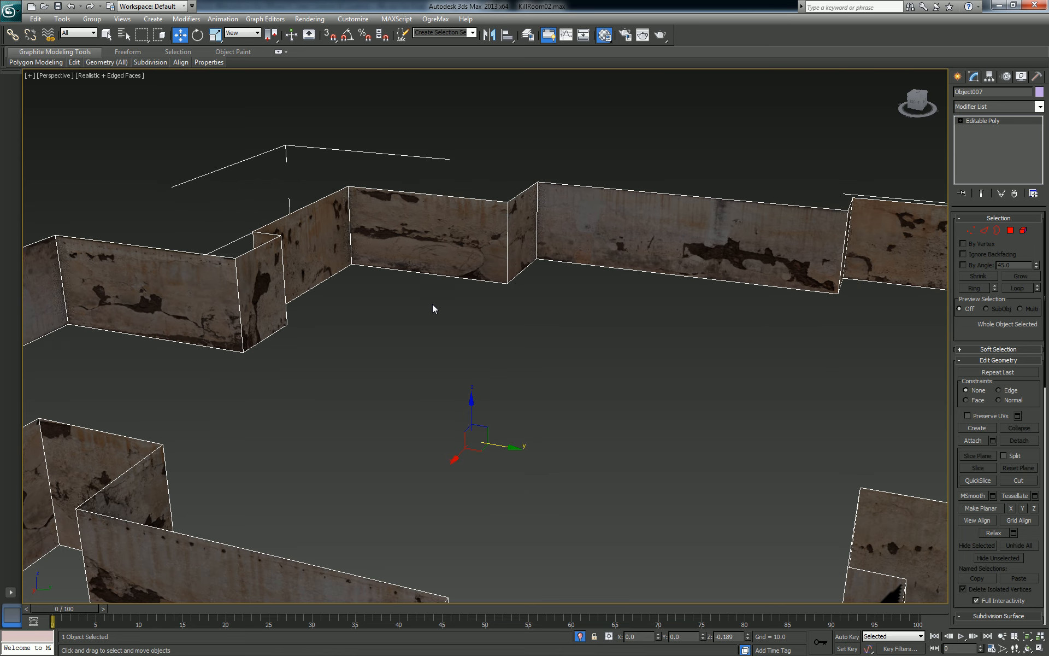
pyautogui.scroll(-3, 422, 310)
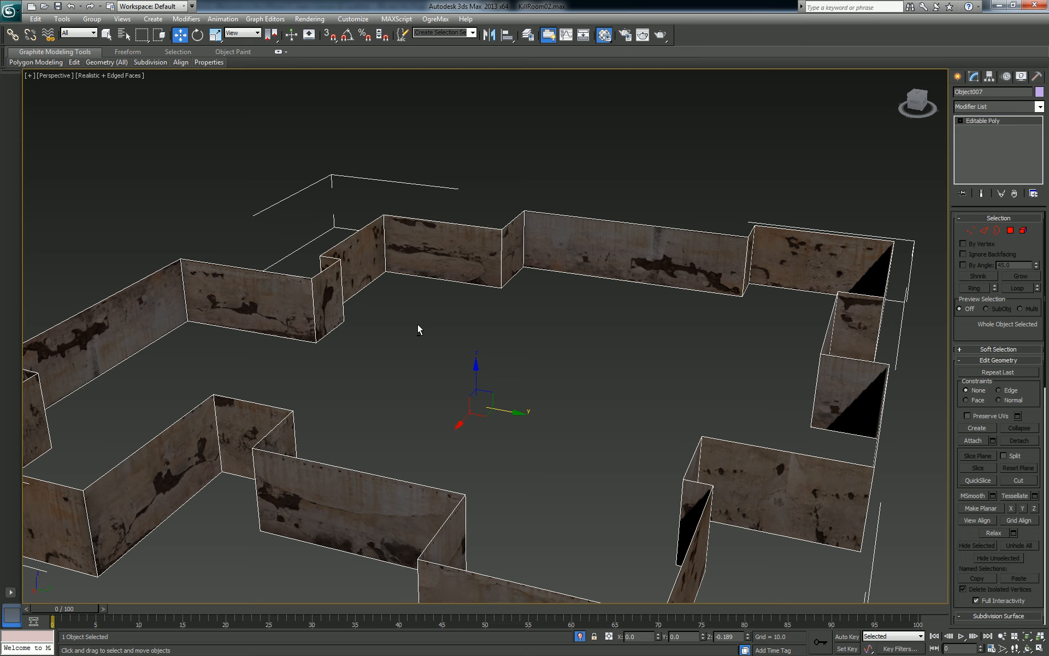
pyautogui.rightClick(417, 324)
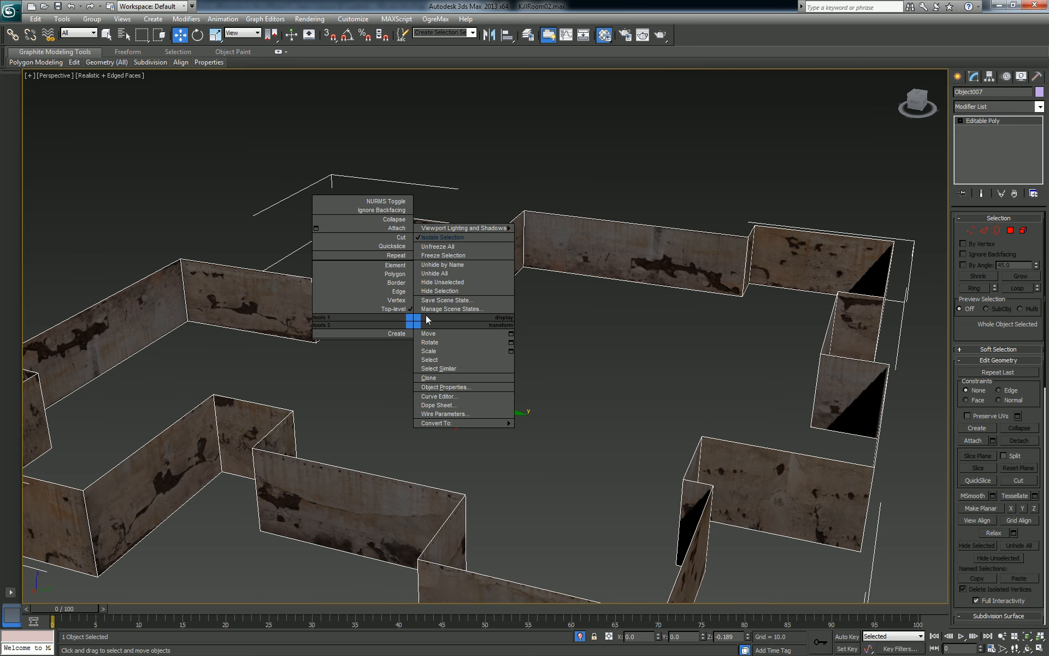
pyautogui.click(462, 241)
# Step: Examine the interior block walls and the thin wall ends around the central passage
pyautogui.keyDown('alt'); pyautogui.moveTo(421, 257); pyautogui.dragTo(452, 280, button='middle'); pyautogui.keyUp('alt')
pyautogui.scroll(5, 451, 283)
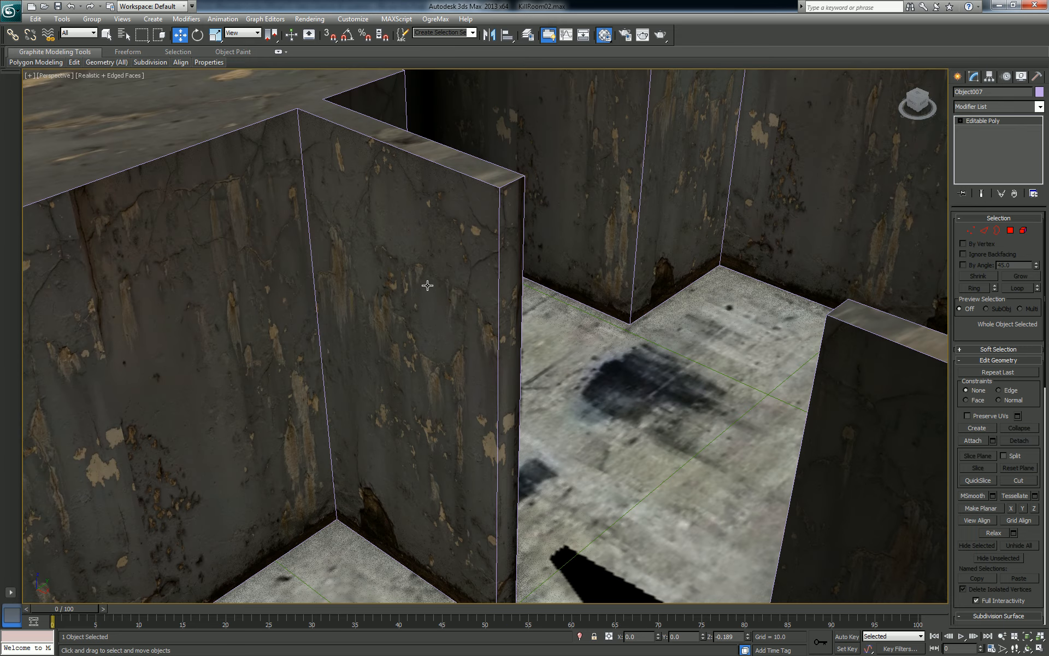
pyautogui.scroll(-3, 427, 287)
pyautogui.click(395, 318)
pyautogui.keyDown('alt'); pyautogui.moveTo(448, 326); pyautogui.dragTo(523, 326, button='middle'); pyautogui.keyUp('alt')
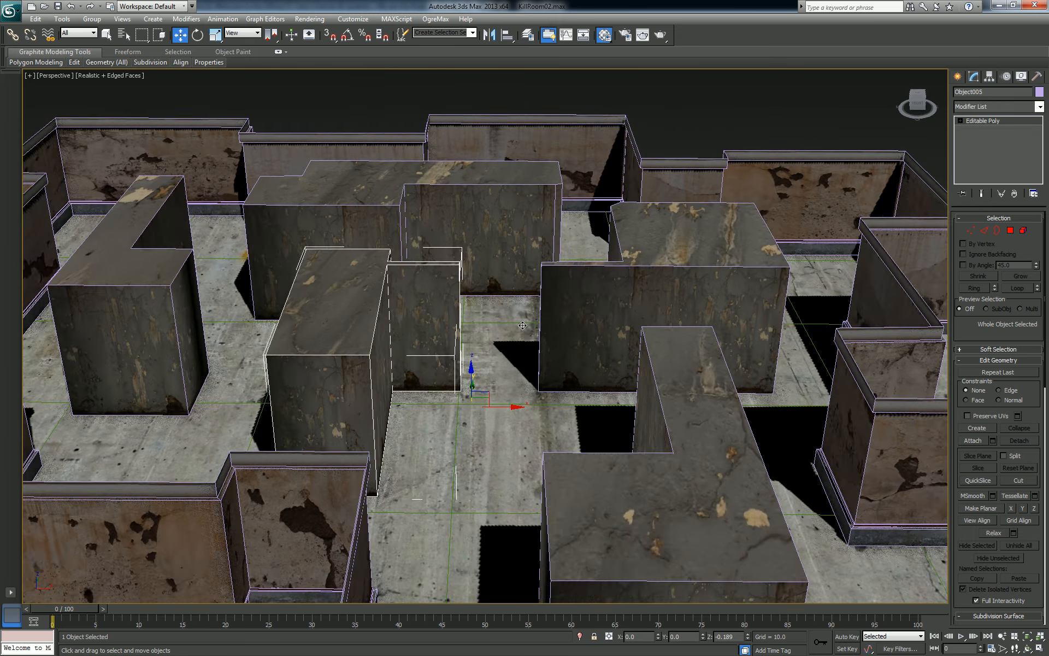
pyautogui.click(559, 298)
pyautogui.keyDown('alt'); pyautogui.moveTo(429, 323); pyautogui.dragTo(460, 342, button='middle'); pyautogui.keyUp('alt')
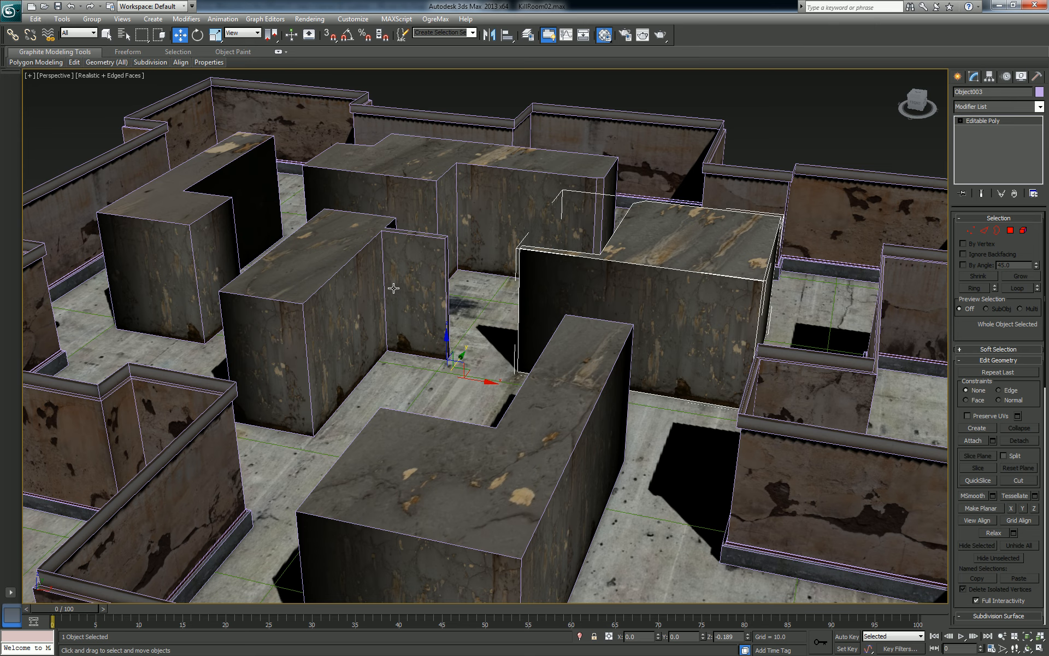
pyautogui.scroll(3, 456, 303)
pyautogui.scroll(2, 485, 308)
pyautogui.scroll(4, 615, 337)
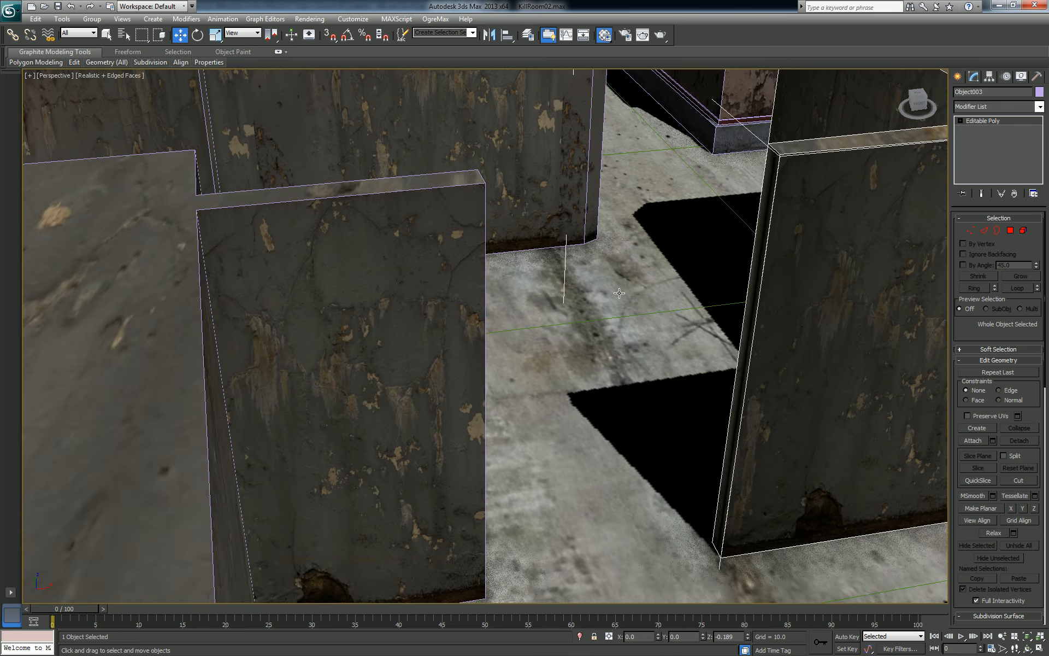
pyautogui.scroll(-7, 611, 320)
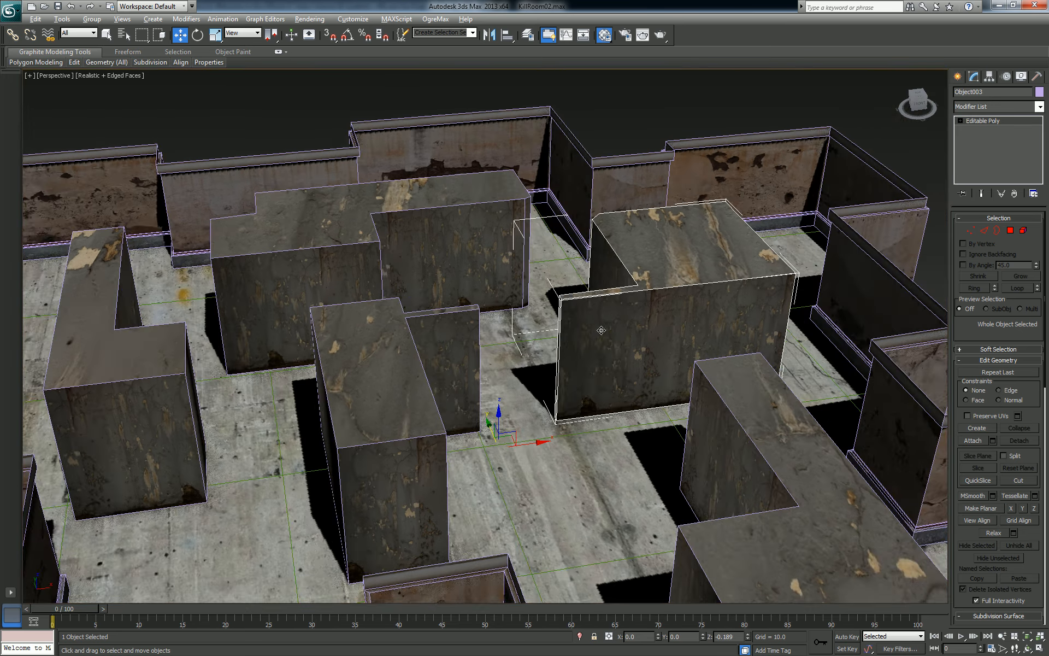
pyautogui.scroll(2, 604, 328)
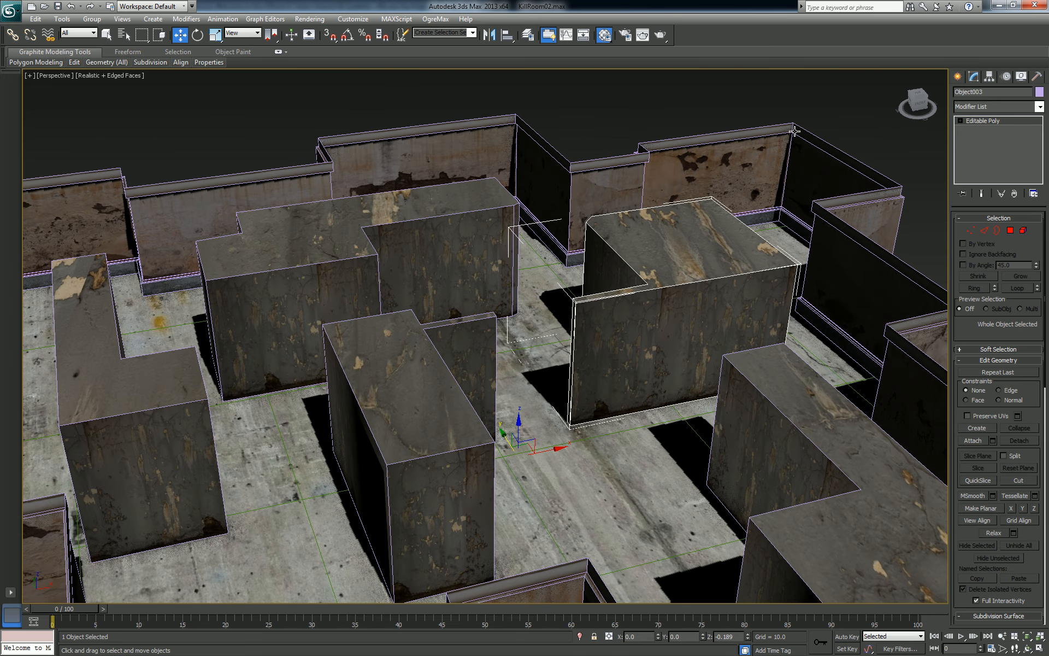
pyautogui.keyDown('alt'); pyautogui.moveTo(458, 251); pyautogui.dragTo(485, 260, button='middle'); pyautogui.keyUp('alt')
# Step: Isolate the outer perimeter wall object
pyautogui.click(389, 220)
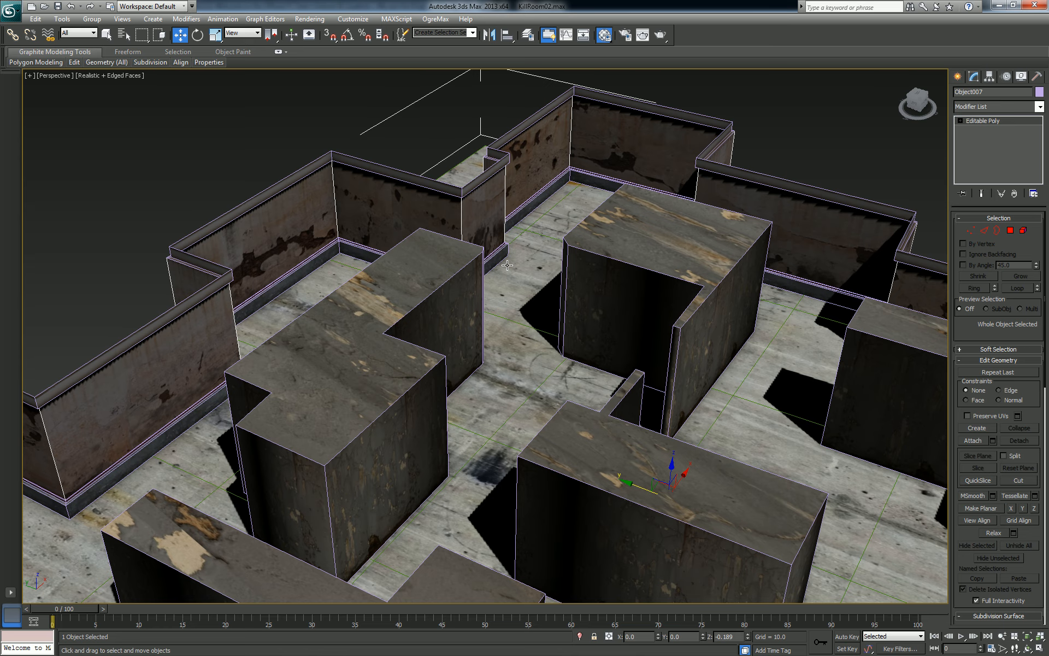
pyautogui.rightClick(495, 251)
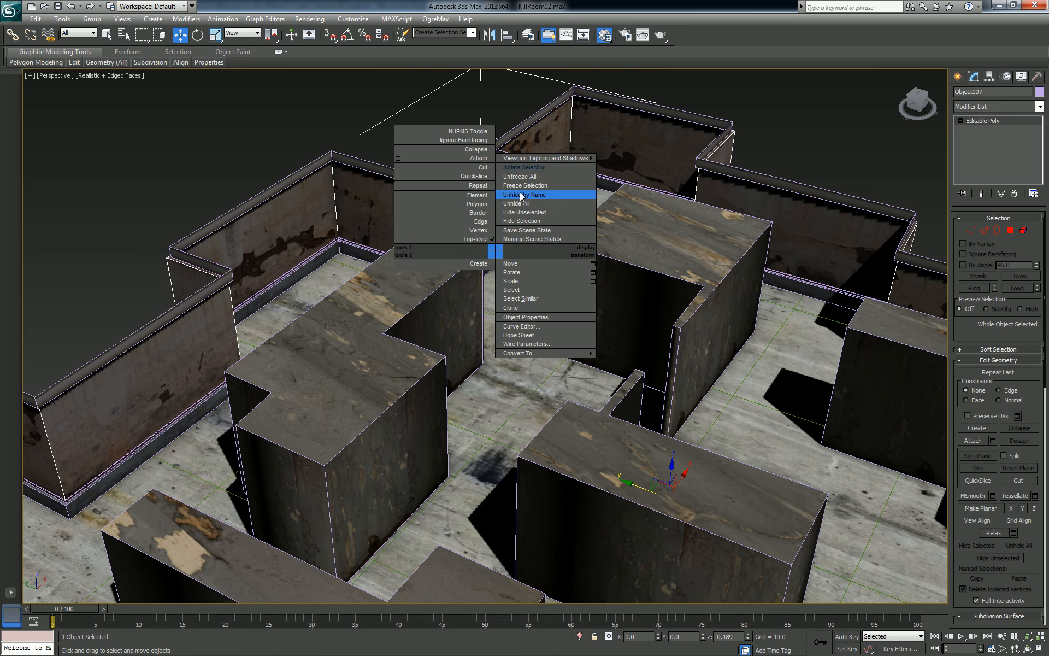
pyautogui.click(525, 168)
# Step: Examine the isolated perimeter wall's textured panels and corners from all around the room
pyautogui.keyDown('alt'); pyautogui.moveTo(558, 230); pyautogui.dragTo(630, 276, button='middle'); pyautogui.keyUp('alt')
pyautogui.keyDown('alt'); pyautogui.moveTo(489, 284); pyautogui.dragTo(649, 314, button='middle'); pyautogui.keyUp('alt')
pyautogui.scroll(4, 573, 306)
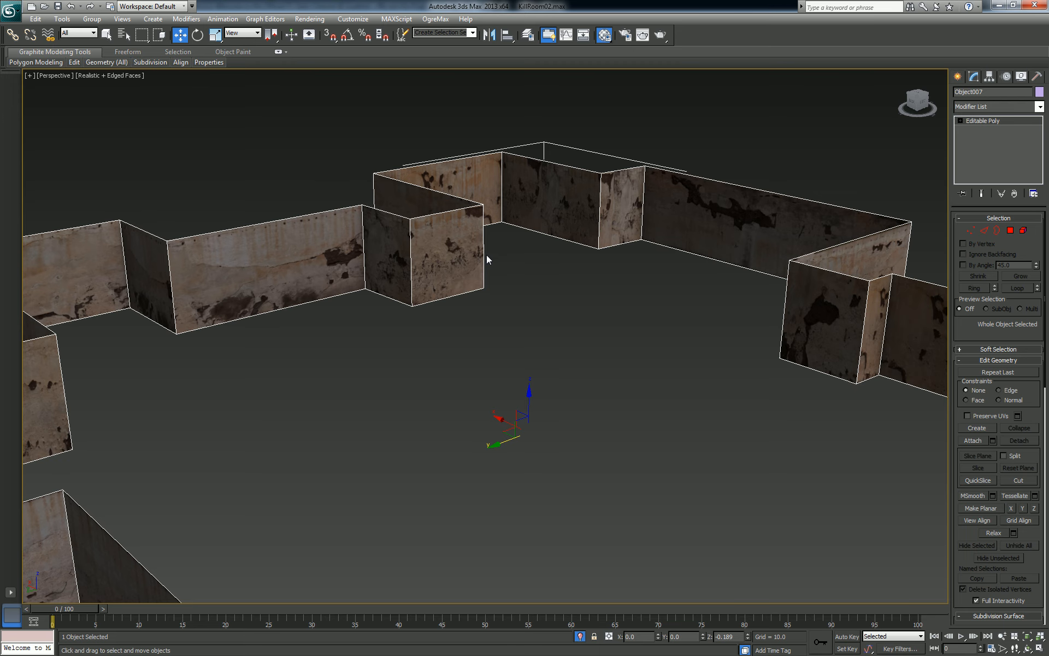
pyautogui.keyDown('alt'); pyautogui.moveTo(541, 281); pyautogui.dragTo(393, 293, button='middle'); pyautogui.keyUp('alt')
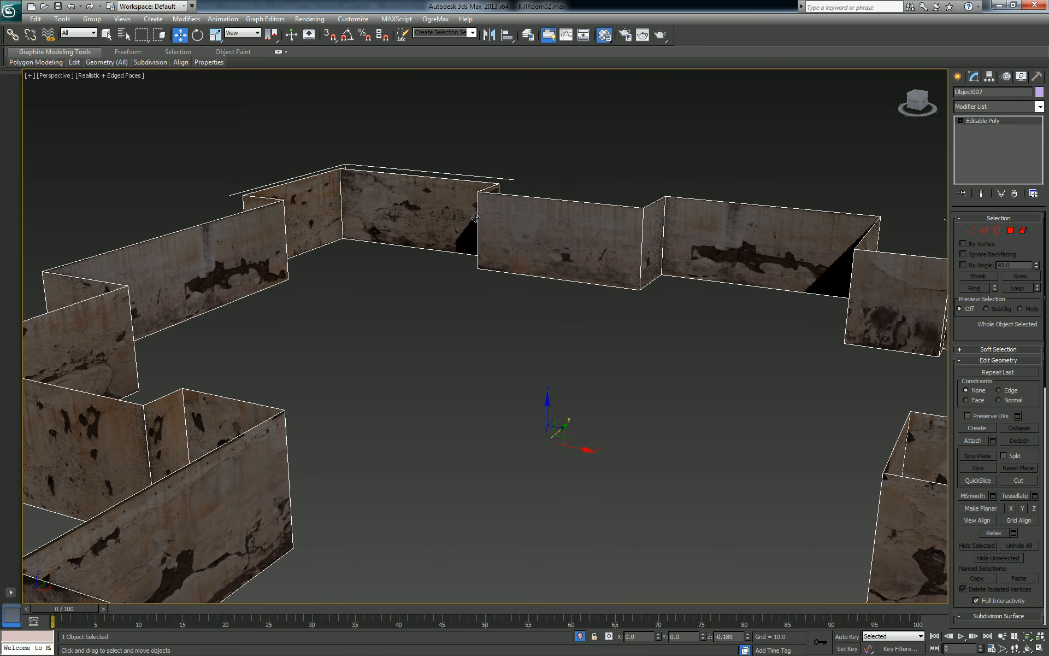
pyautogui.keyDown('alt'); pyautogui.moveTo(413, 214); pyautogui.dragTo(421, 281, button='middle'); pyautogui.keyUp('alt')
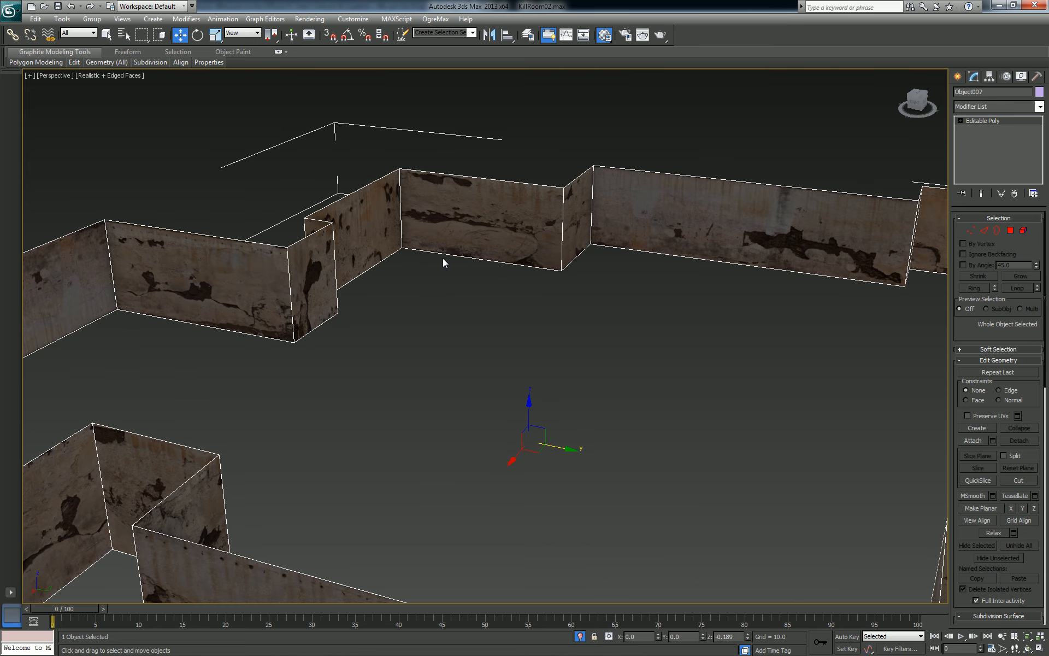
pyautogui.keyDown('alt'); pyautogui.moveTo(546, 274); pyautogui.dragTo(557, 297, button='middle'); pyautogui.keyUp('alt')
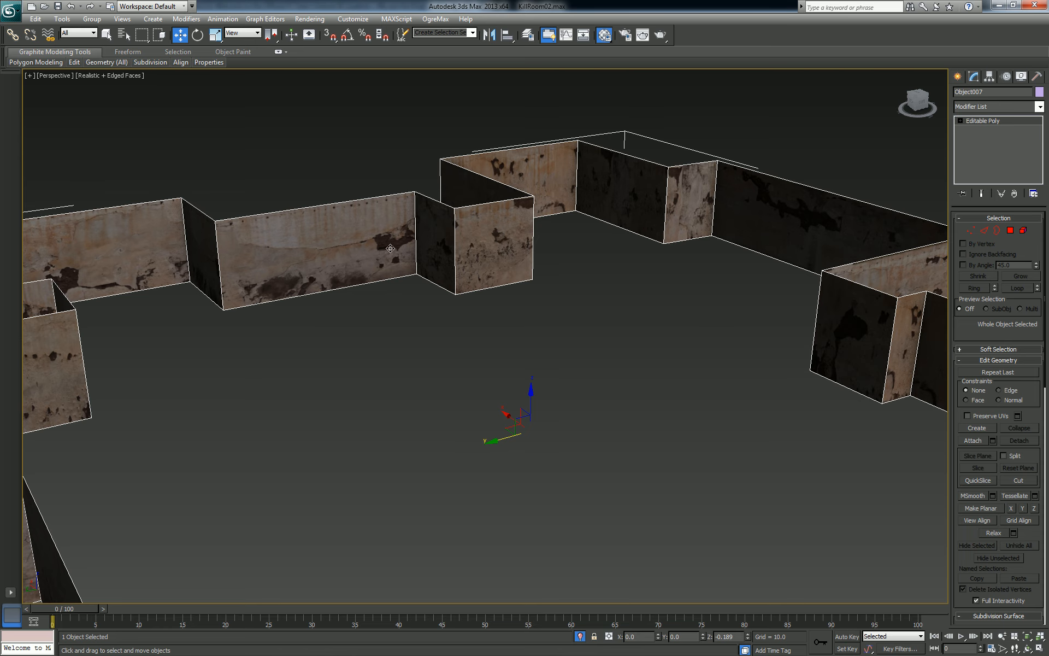
pyautogui.keyDown('alt'); pyautogui.moveTo(391, 249); pyautogui.dragTo(319, 257, button='middle'); pyautogui.keyUp('alt')
pyautogui.keyDown('alt'); pyautogui.moveTo(389, 255); pyautogui.dragTo(432, 275, button='middle'); pyautogui.keyUp('alt')
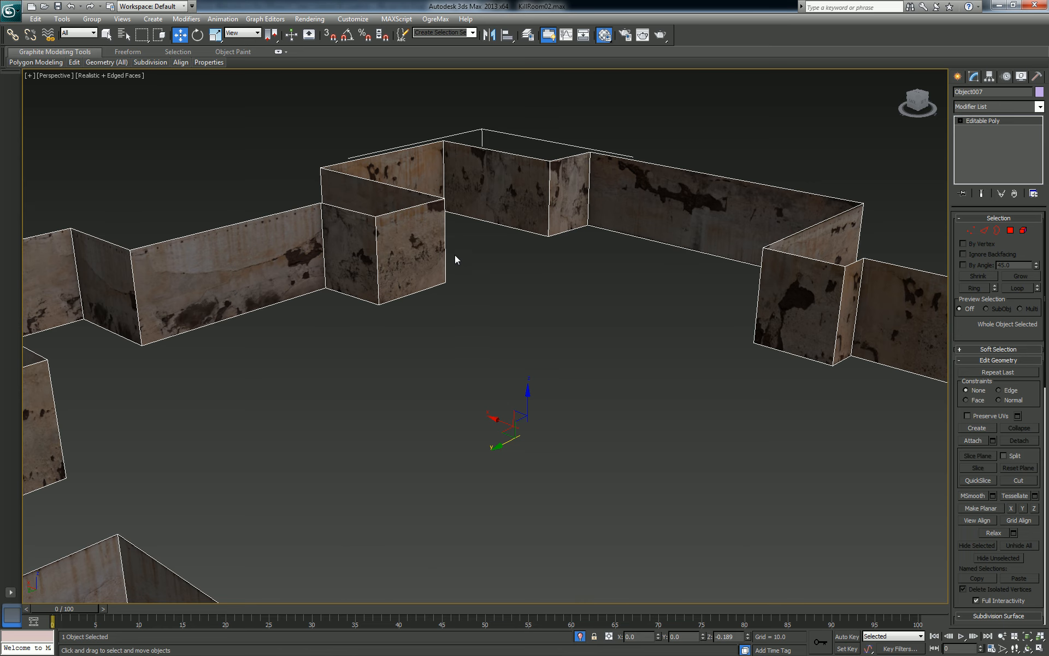
pyautogui.scroll(-3, 454, 255)
pyautogui.keyDown('alt'); pyautogui.moveTo(484, 274); pyautogui.dragTo(615, 296, button='middle'); pyautogui.keyUp('alt')
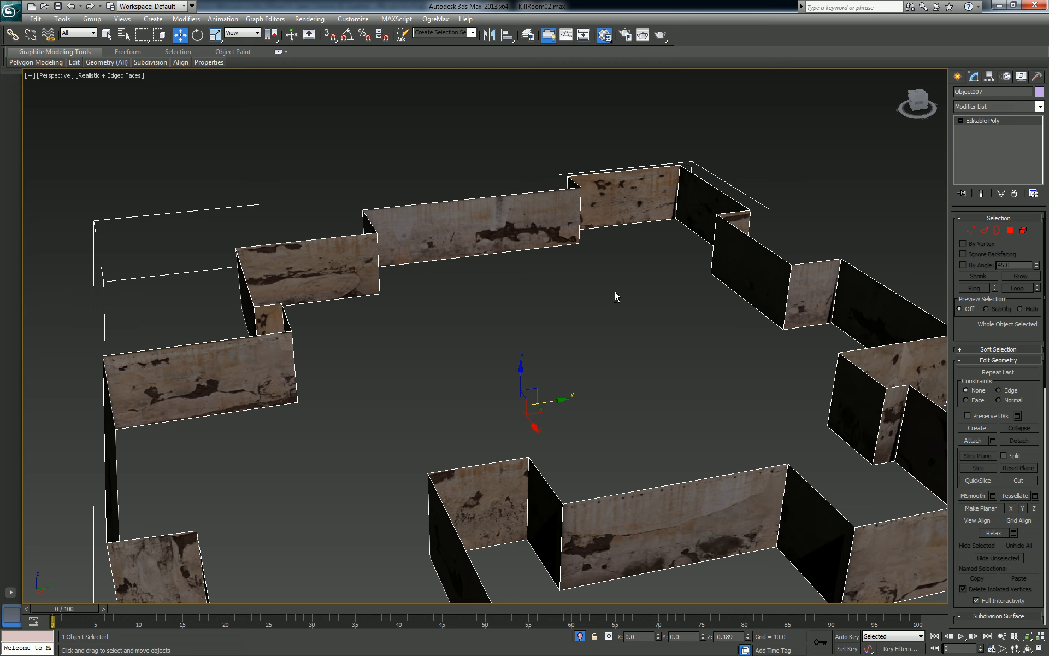
# Step: Clone the perimeter wall as an instance named master_back_wall
pyautogui.rightClick(515, 238)
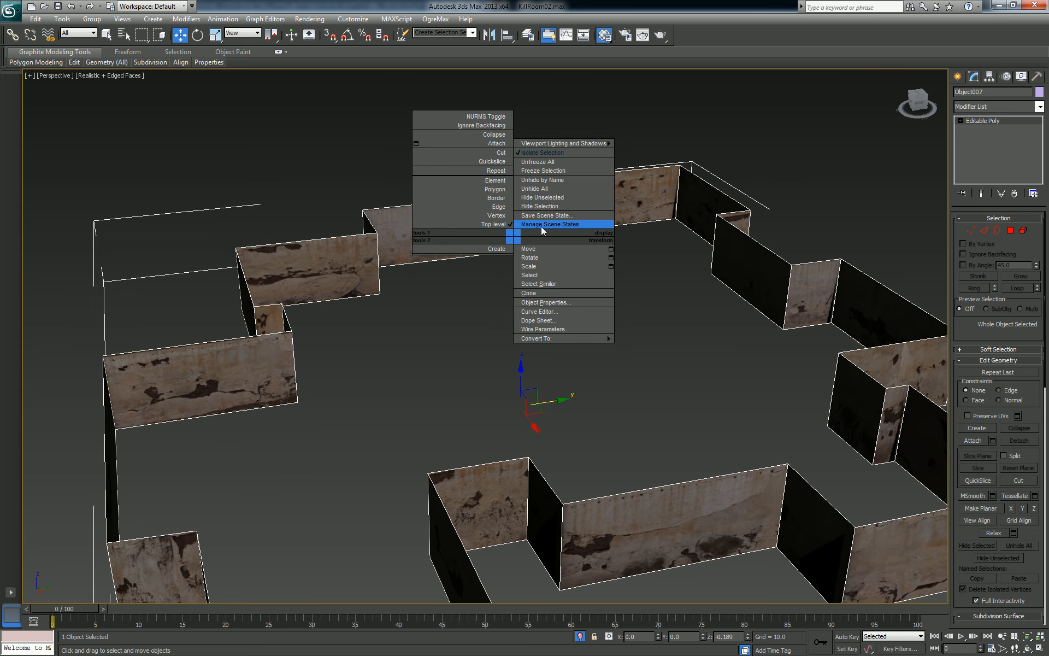
pyautogui.click(551, 294)
pyautogui.moveTo(513, 355); pyautogui.dragTo(467, 359)
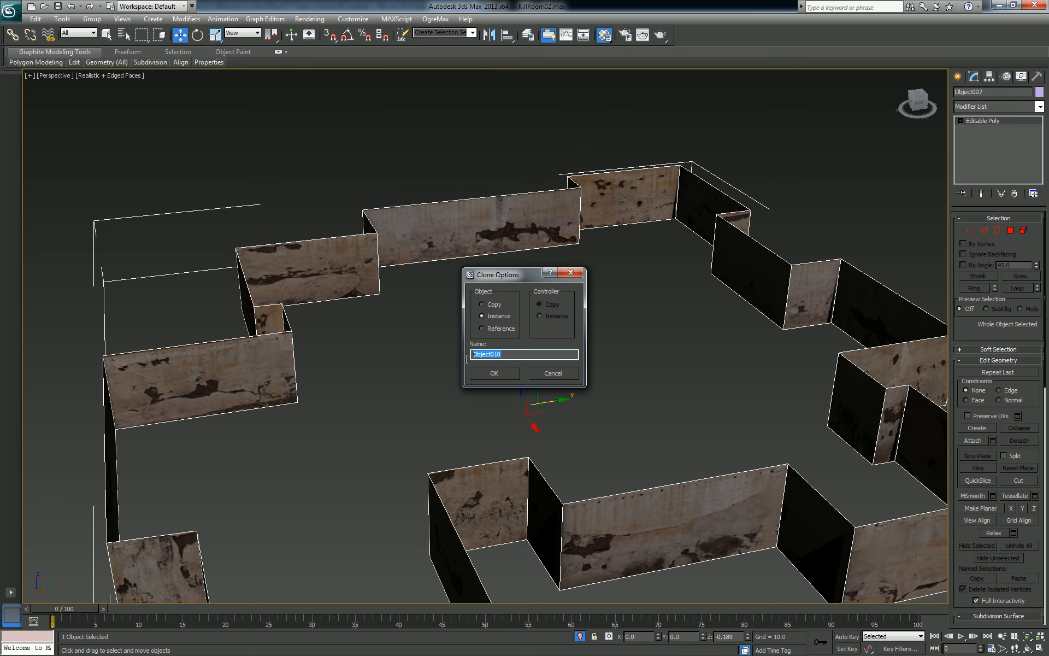
pyautogui.write('master_back_wall')
pyautogui.press('Return')
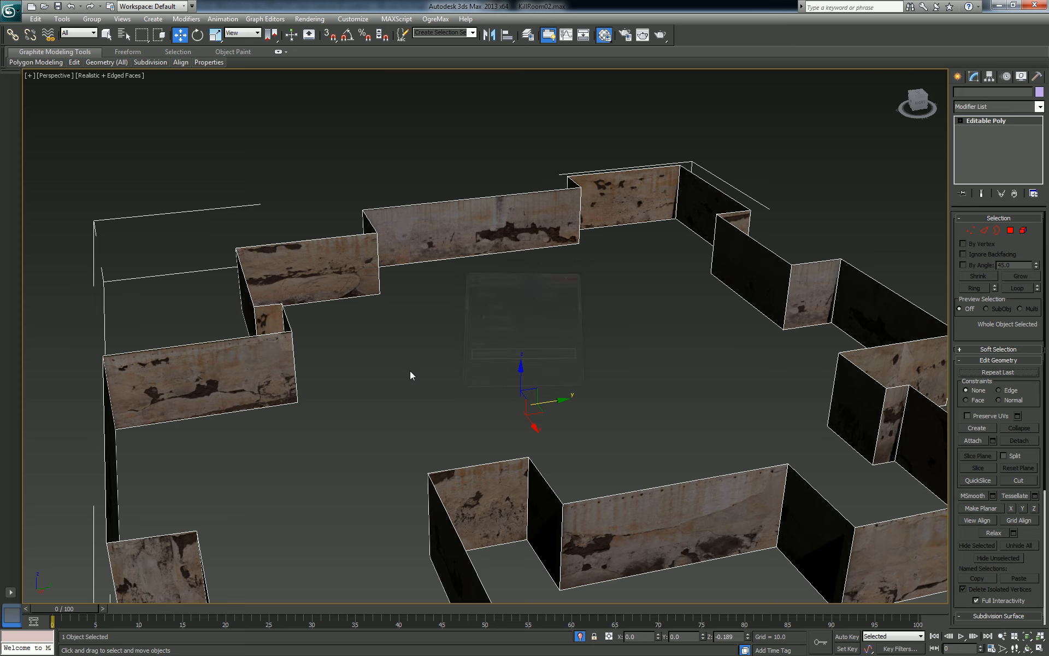
# Step: Create a new layer containing the selected wall clone and set the layer to hidden and frozen
pyautogui.click(527, 34)
pyautogui.rightClick(523, 294)
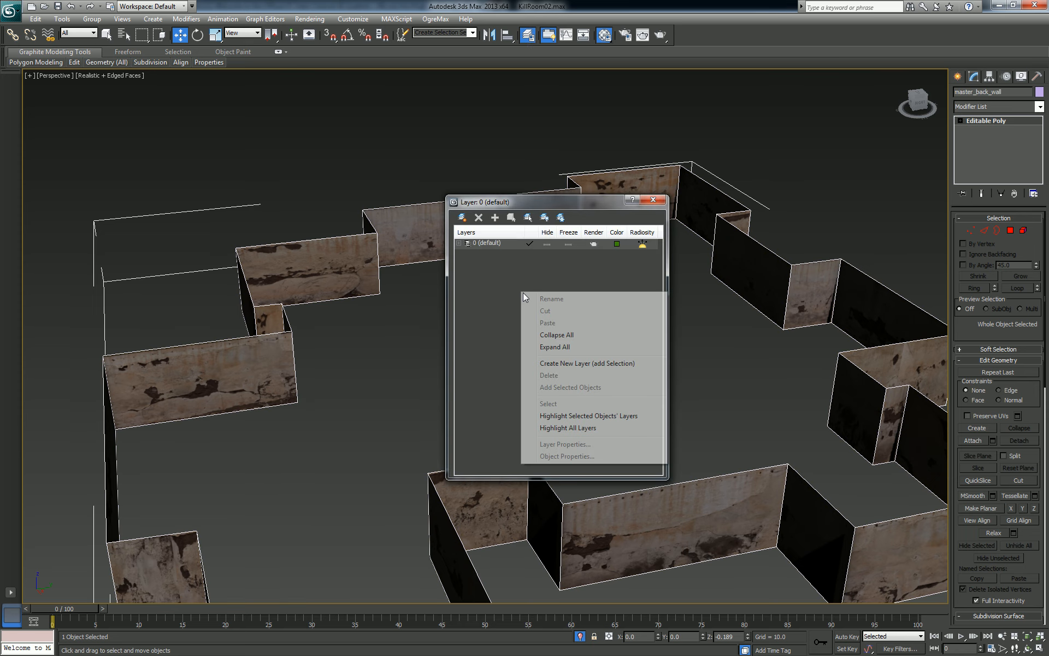
pyautogui.click(550, 365)
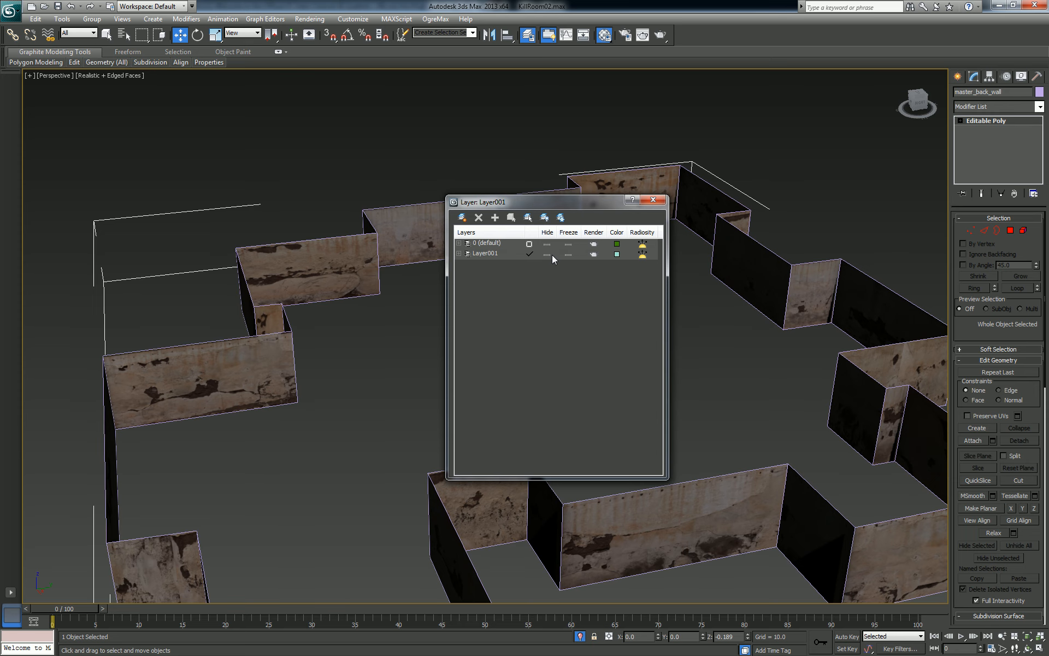
pyautogui.click(566, 254)
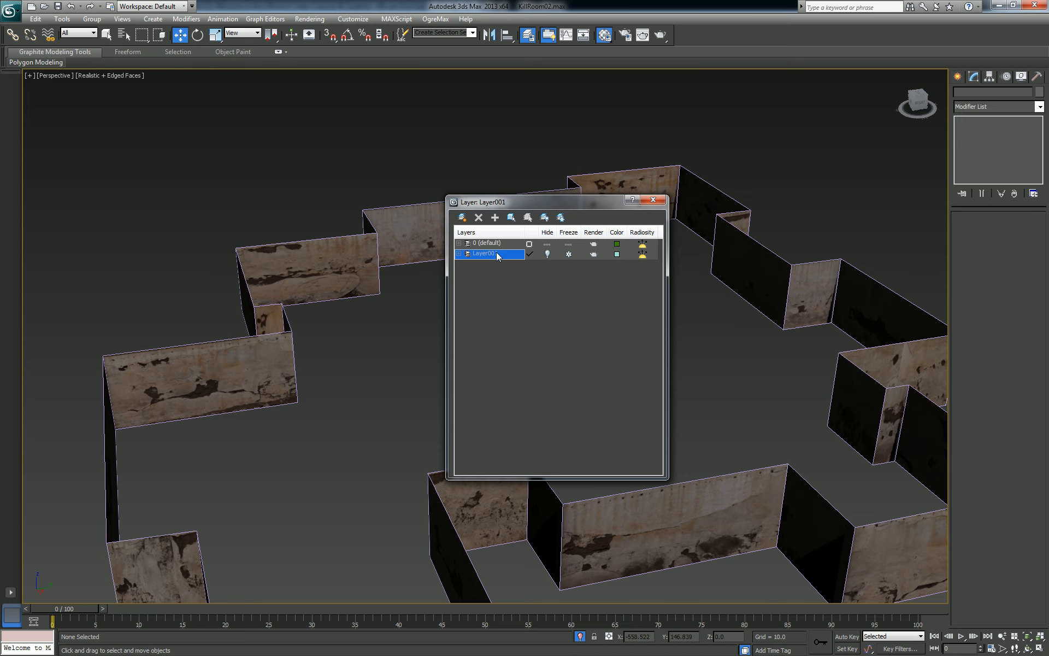
# Step: Rename the new layer as Master back wall and close the layer manager
pyautogui.write('Master back wall')
pyautogui.click(520, 280)
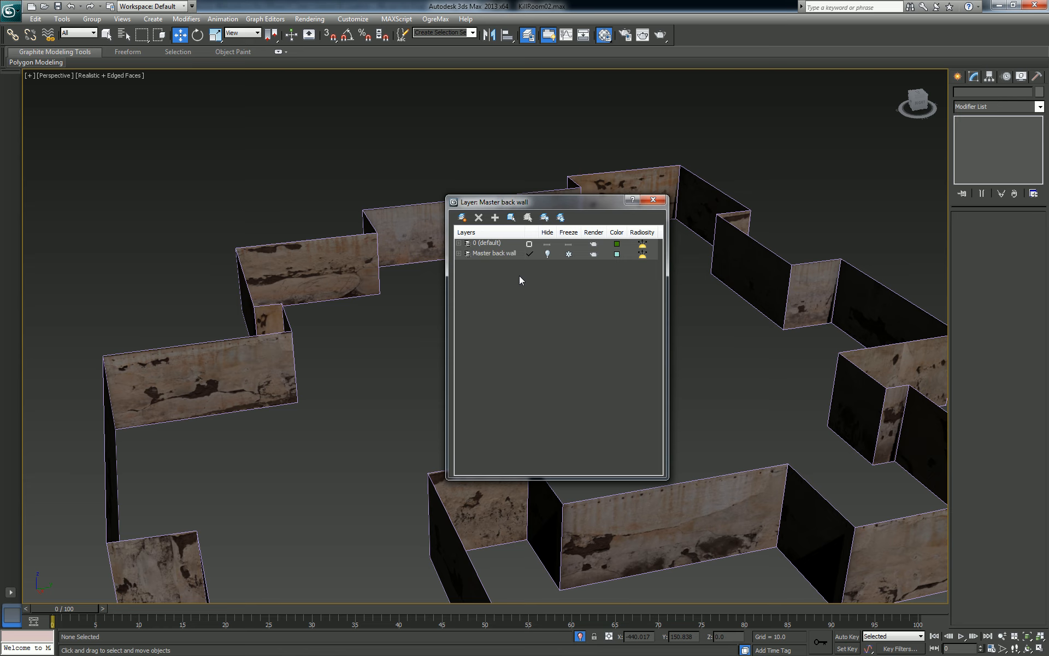
pyautogui.click(653, 200)
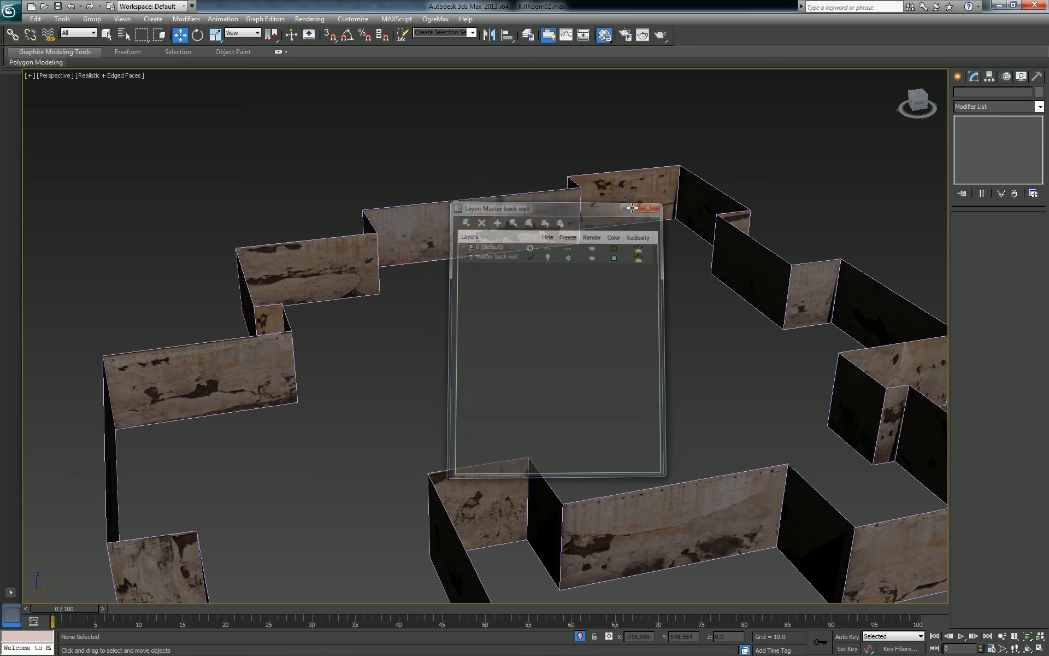
# Step: Hide the original perimeter wall object
pyautogui.click(528, 230)
pyautogui.rightClick(531, 249)
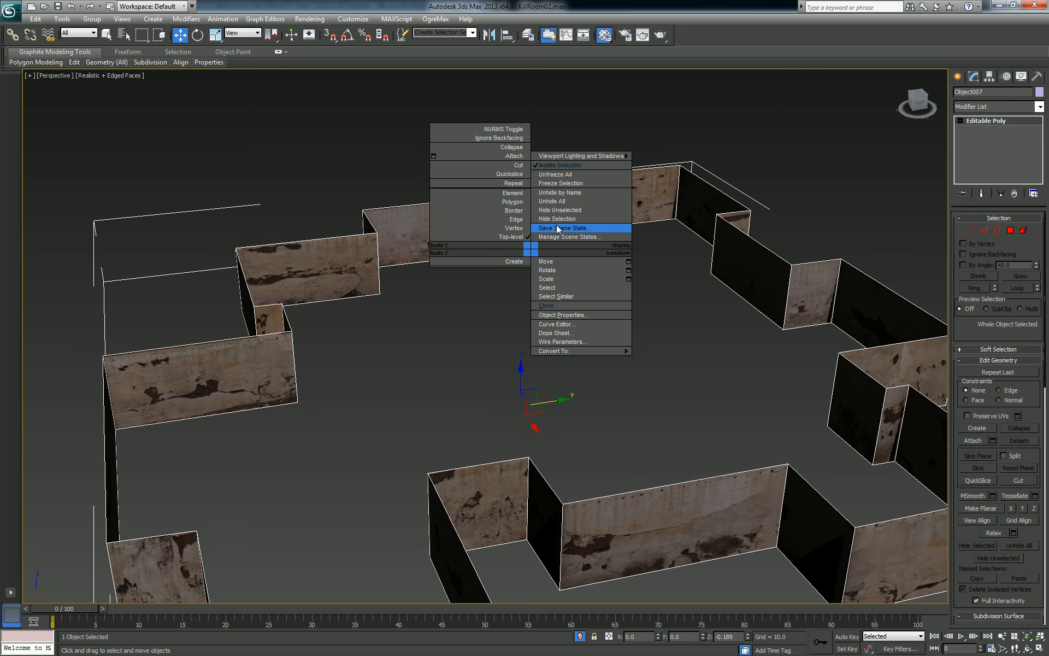
pyautogui.click(557, 219)
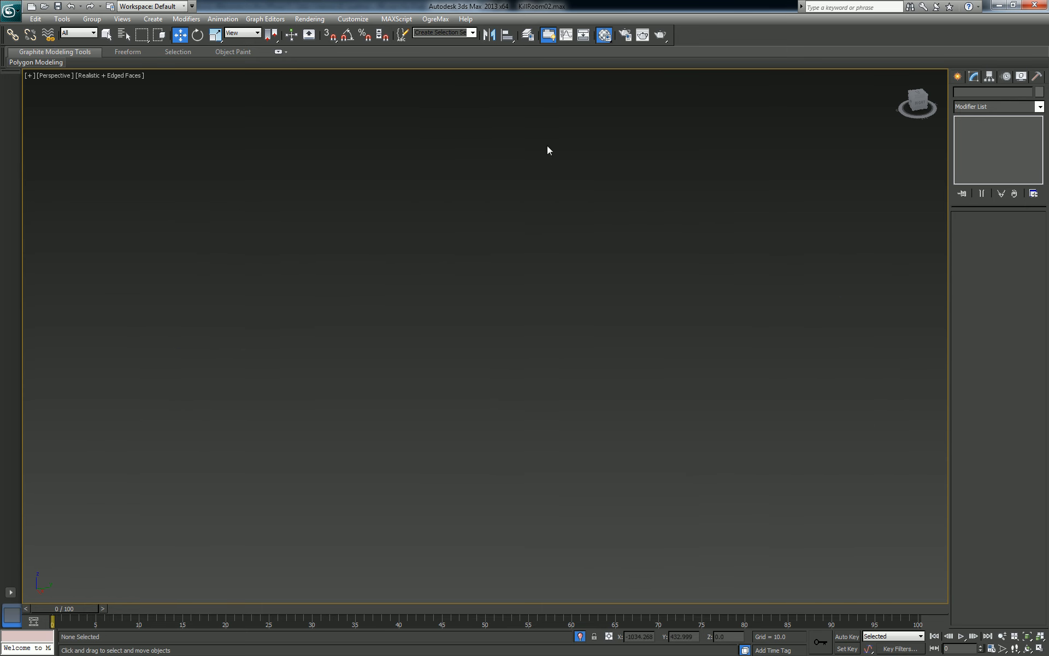
# Step: Unhide the Master back wall layer, and switch its freezing off and back on
pyautogui.click(528, 34)
pyautogui.click(547, 254)
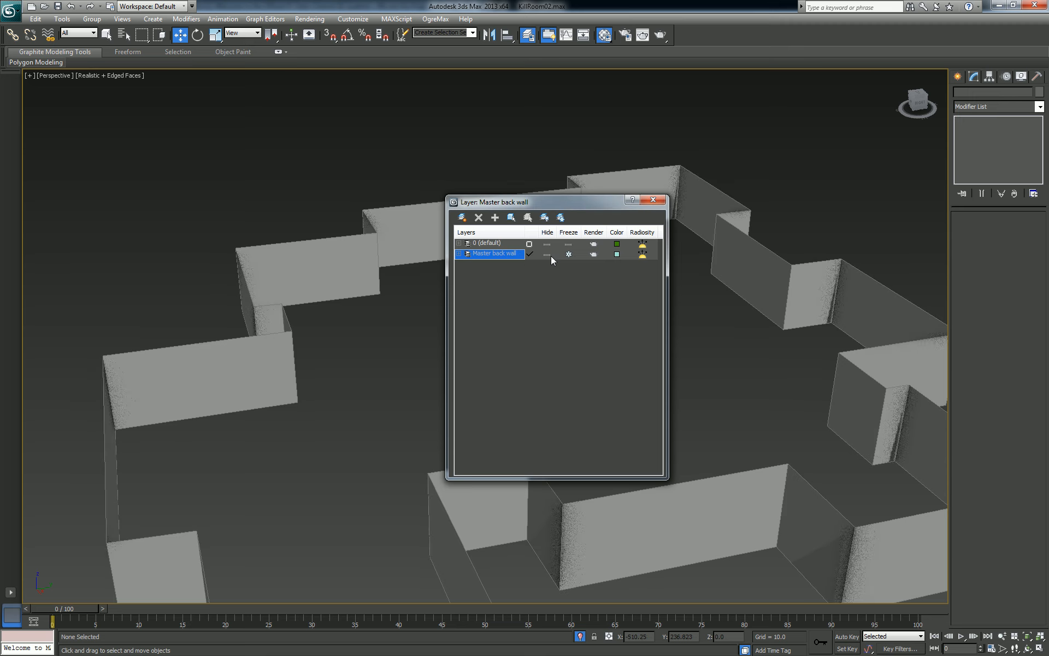
pyautogui.moveTo(576, 206); pyautogui.dragTo(766, 134)
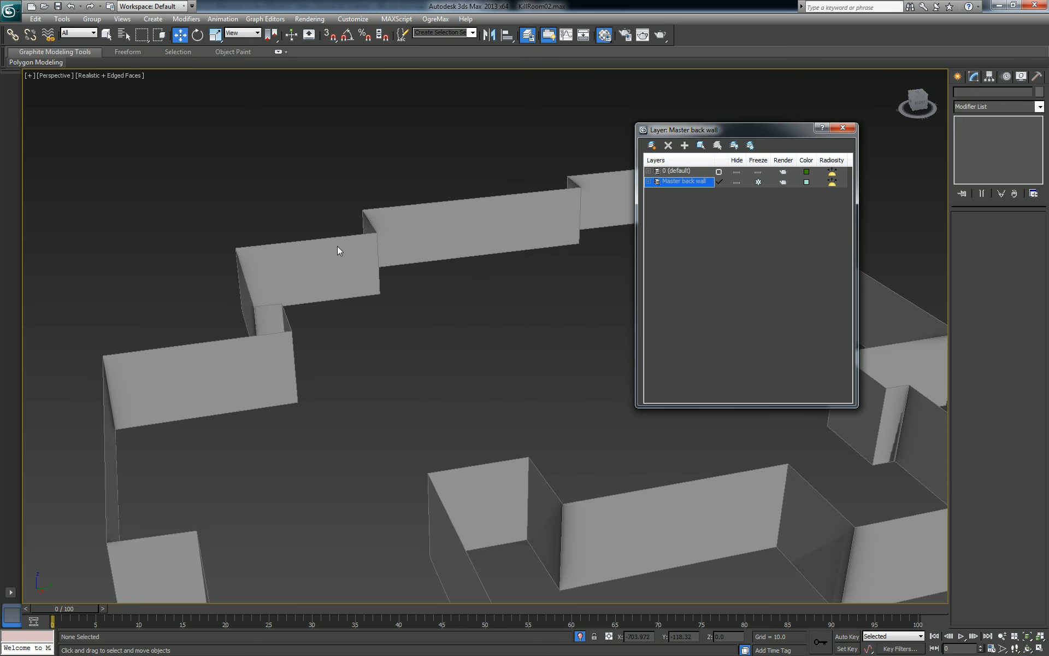
pyautogui.click(757, 183)
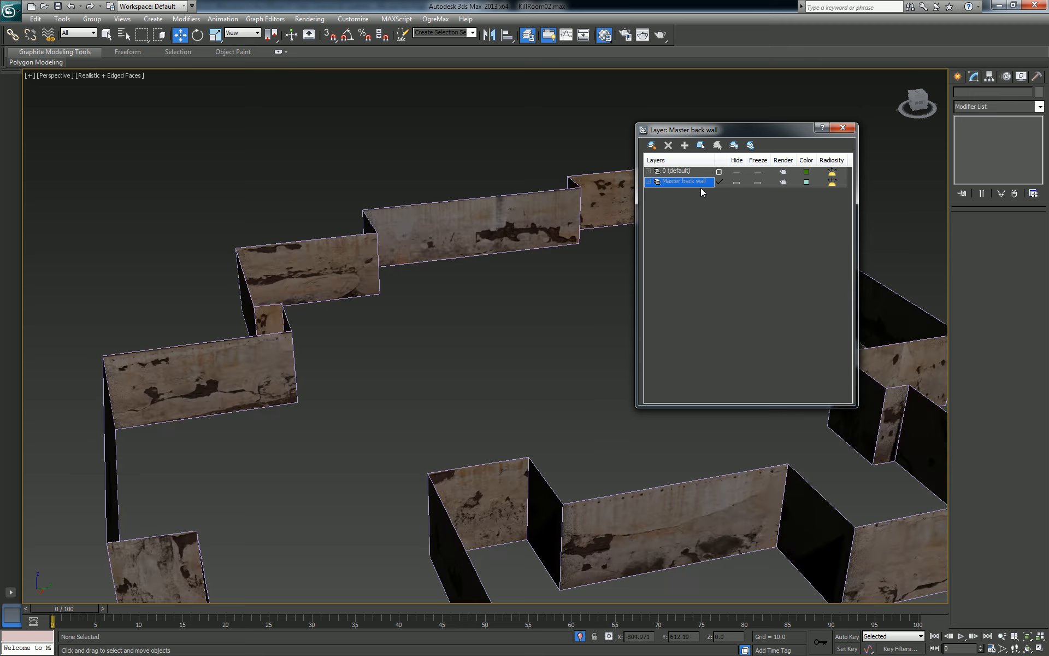
pyautogui.click(759, 183)
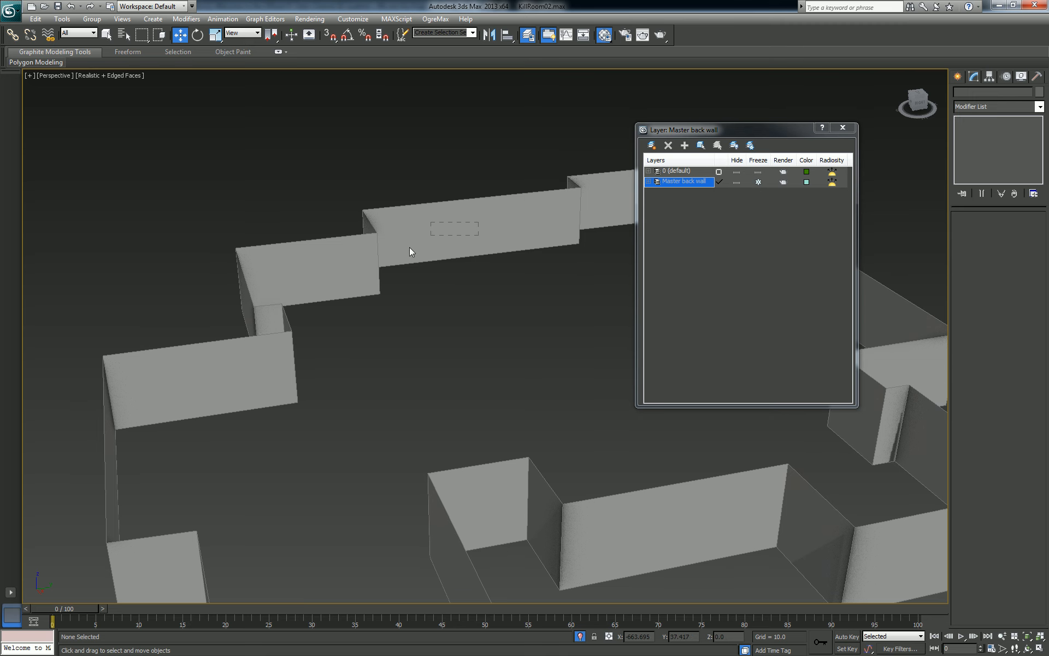
# Step: Try to select the frozen wall clone with a selection region in the viewport
pyautogui.moveTo(401, 118); pyautogui.dragTo(479, 365)
pyautogui.scroll(3, 410, 256)
pyautogui.moveTo(465, 281); pyautogui.dragTo(468, 288, button='middle')
pyautogui.scroll(-5, 468, 288)
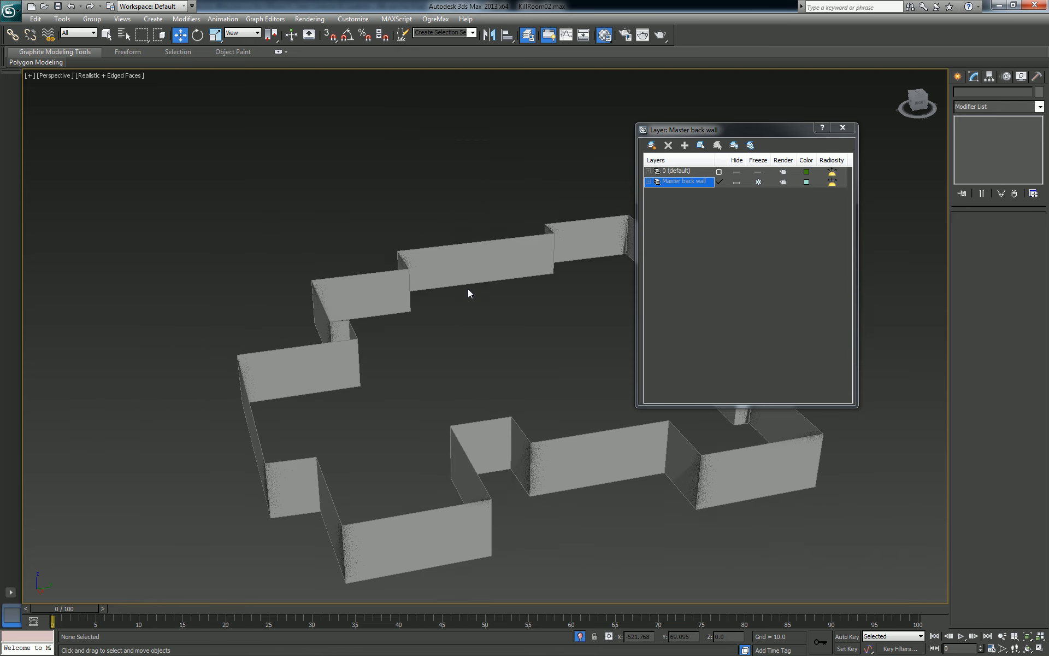
pyautogui.keyDown('alt'); pyautogui.moveTo(575, 333); pyautogui.dragTo(505, 342, button='middle'); pyautogui.keyUp('alt')
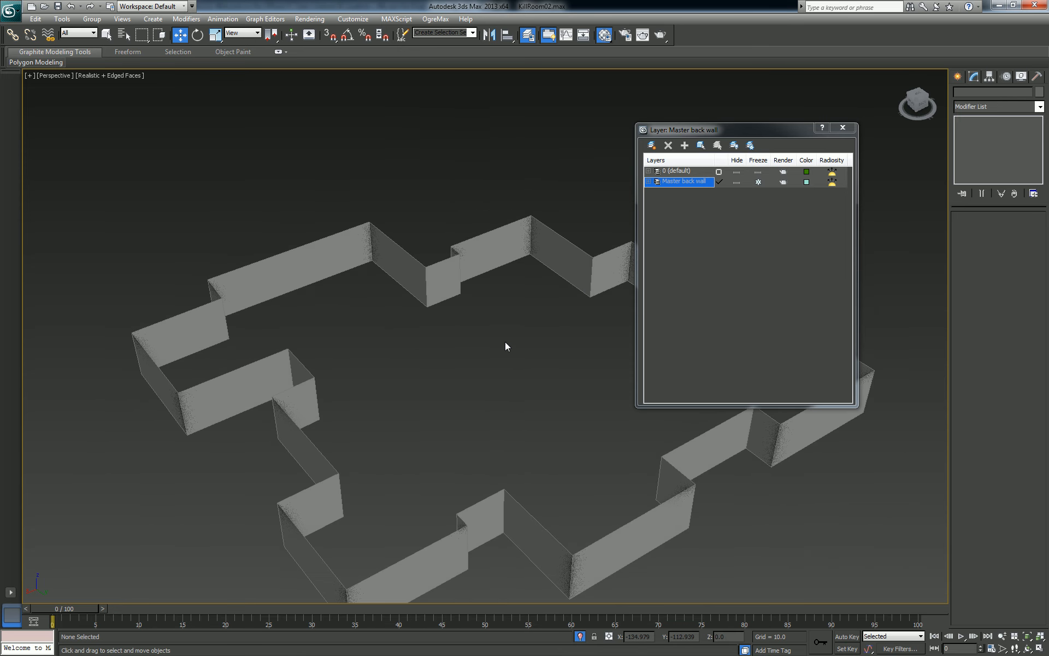
# Step: Hide the Master back wall layer and exit isolation mode to bring back the rest of the room
pyautogui.click(736, 182)
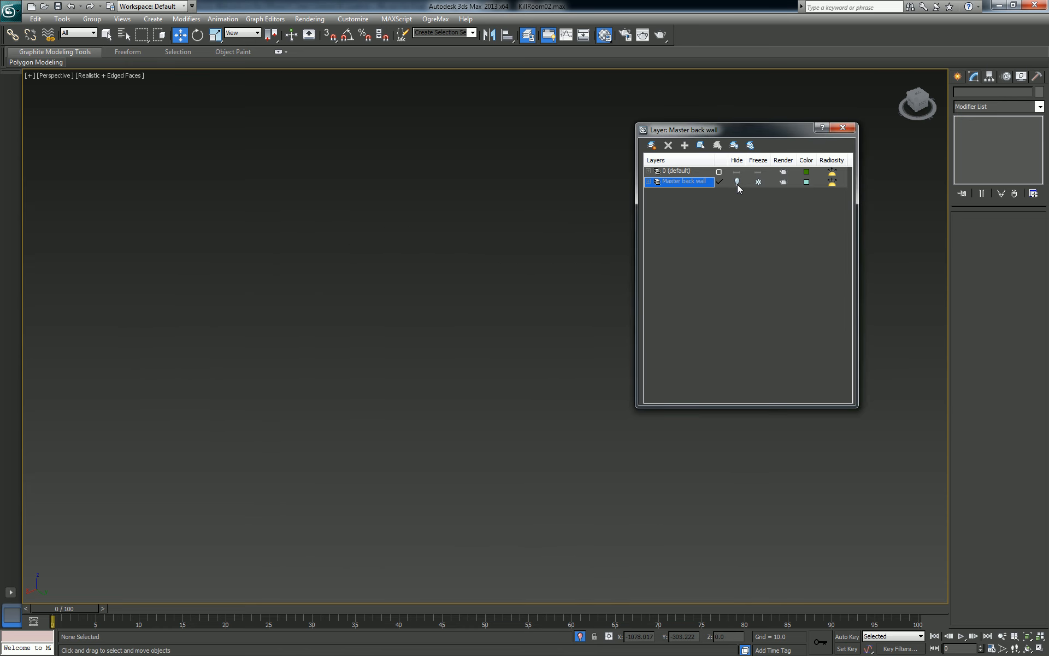
pyautogui.rightClick(432, 299)
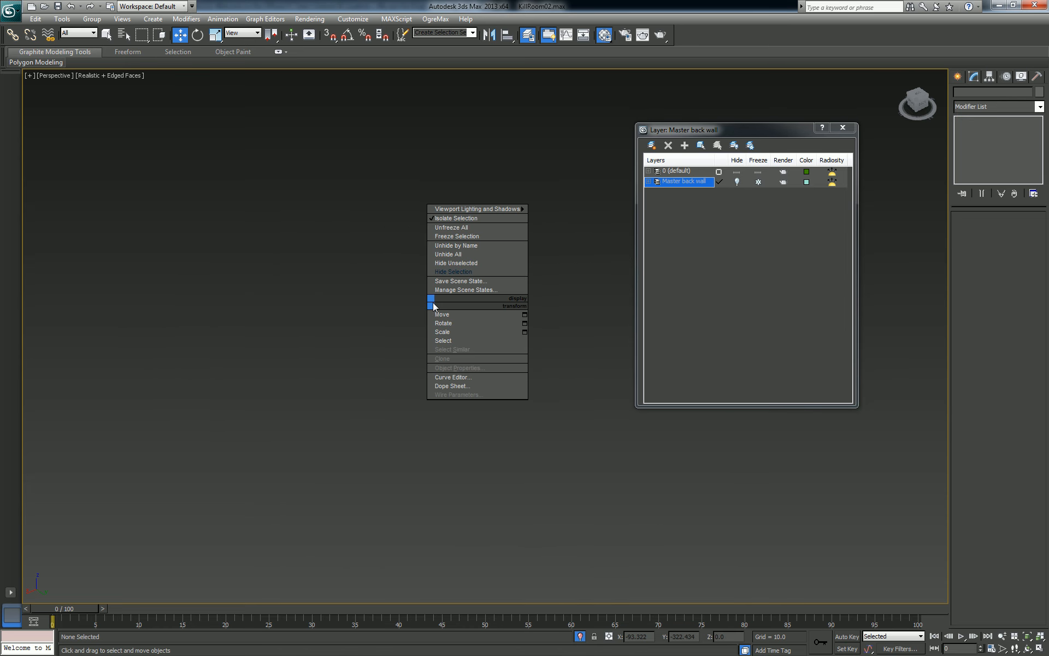
pyautogui.click(478, 219)
pyautogui.moveTo(505, 276)
pyautogui.keyDown('alt'); pyautogui.mouseDown(button='middle')
pyautogui.moveTo(491, 295)
pyautogui.moveTo(511, 279)
pyautogui.mouseUp(button='middle'); pyautogui.keyUp('alt')
pyautogui.scroll(5, 369, 224)
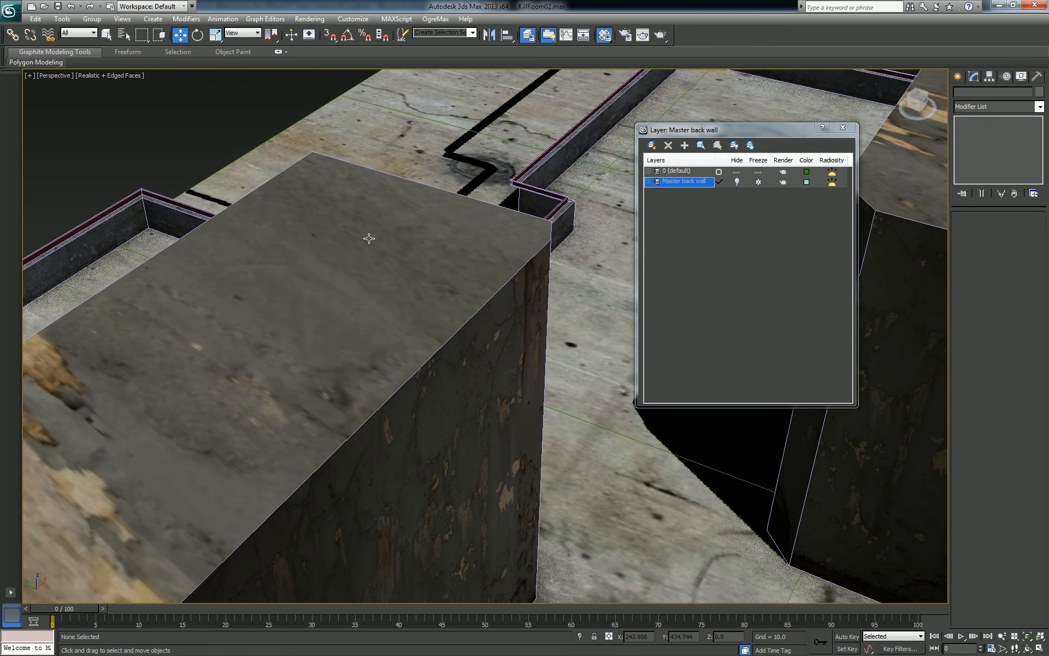
pyautogui.moveTo(445, 235); pyautogui.dragTo(450, 241, button='middle')
pyautogui.scroll(-4, 450, 241)
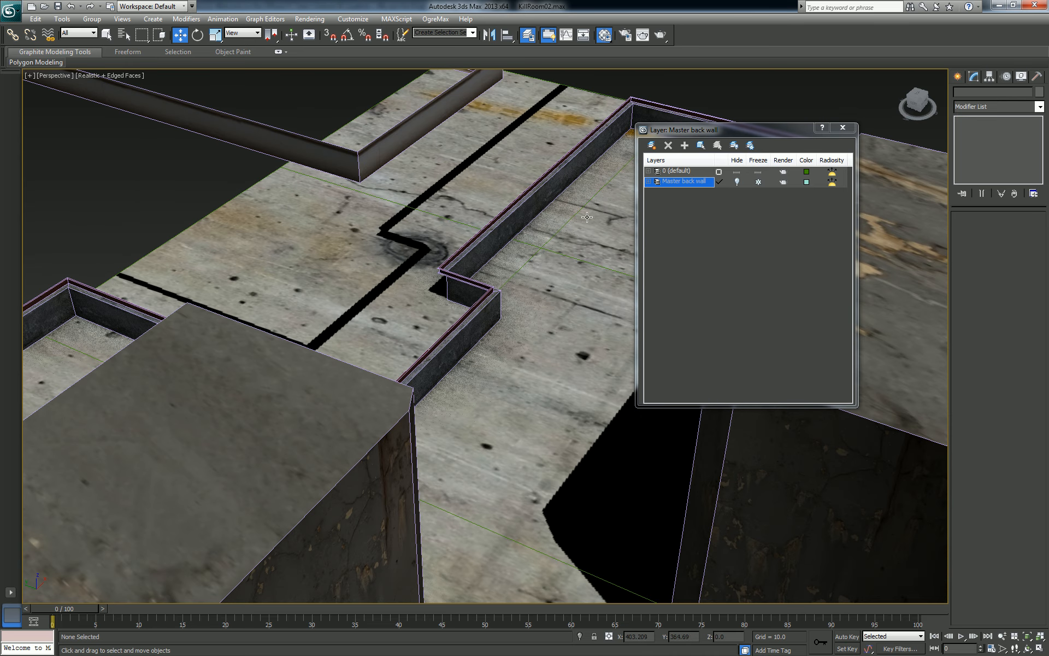
# Step: Unhide and unfreeze the Master back wall layer, and make its wall object unique so it is no longer instanced
pyautogui.click(736, 182)
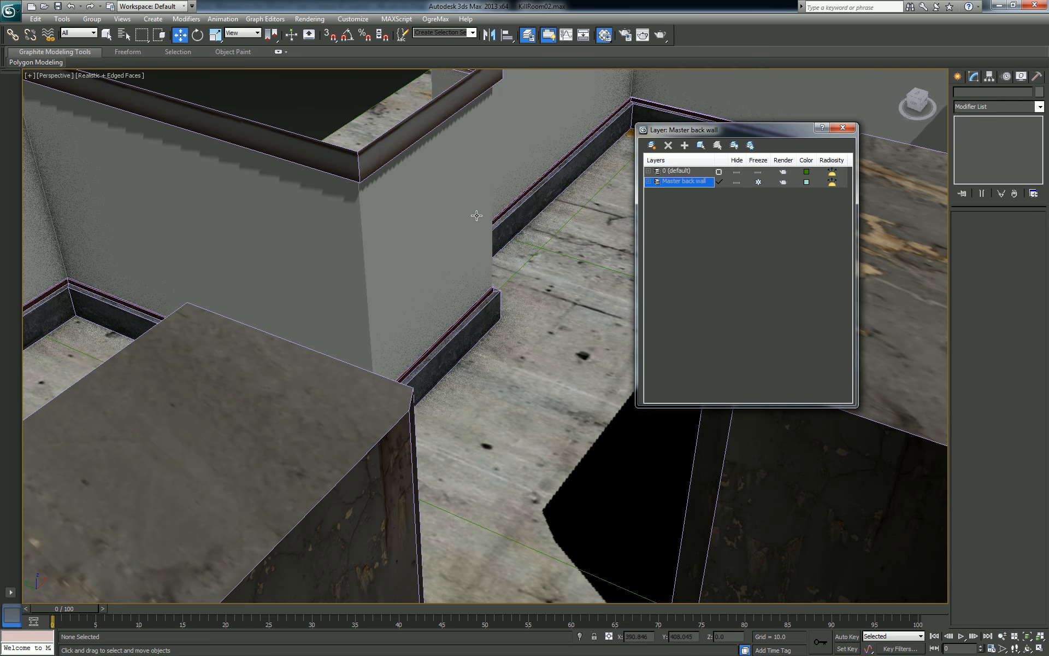
pyautogui.click(477, 216)
pyautogui.click(759, 183)
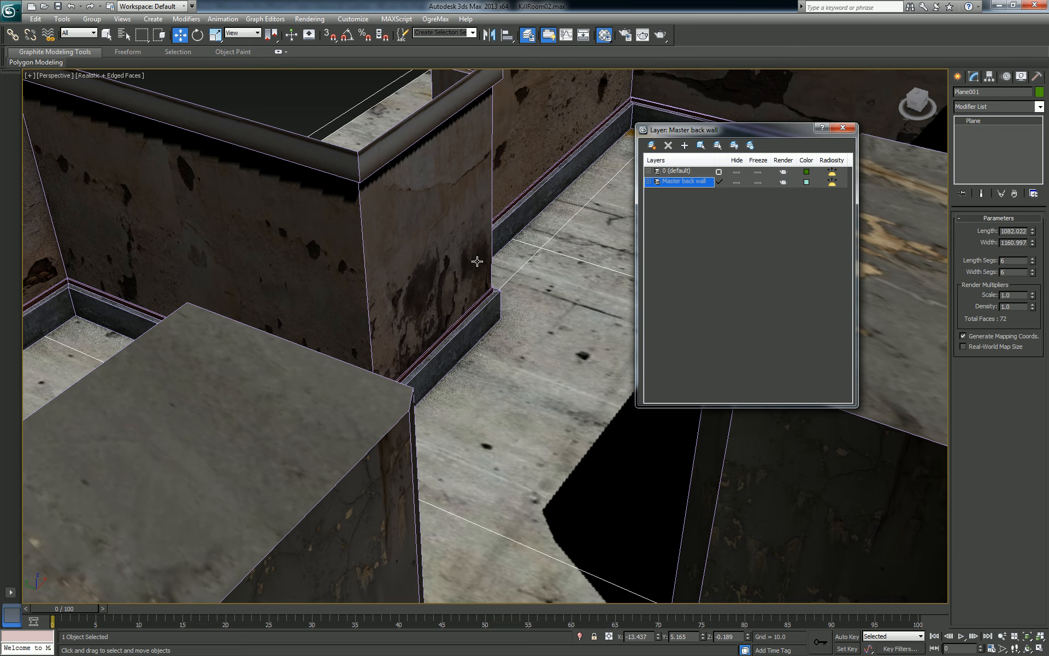
pyautogui.click(409, 243)
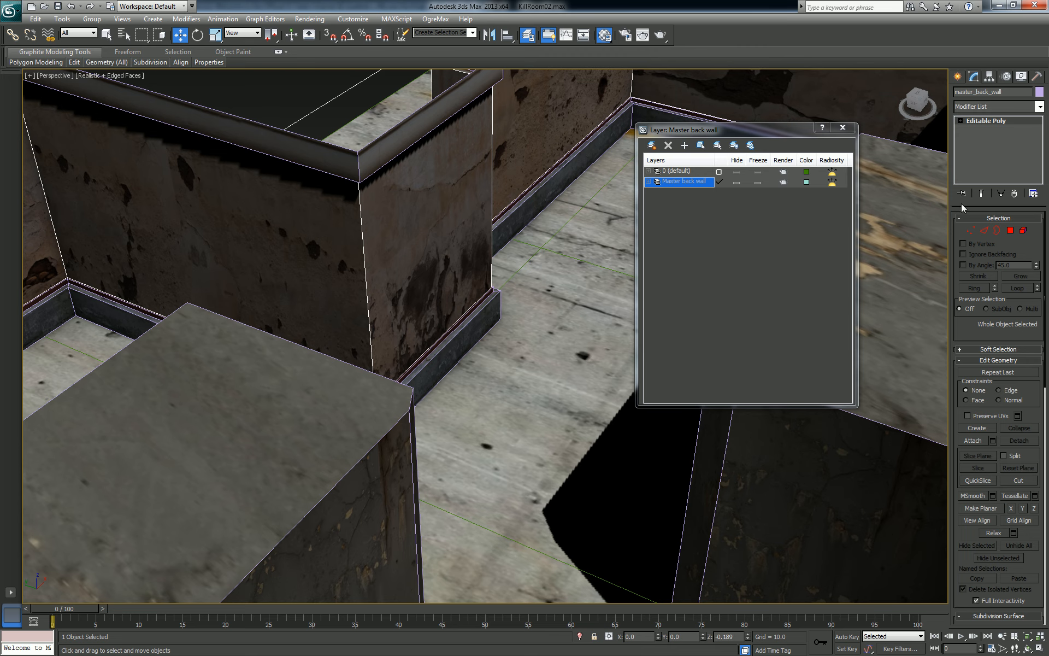
pyautogui.click(1000, 195)
# Step: Switch freezing and hiding of the Master back wall layer on and back off, and reselect its wall
pyautogui.click(758, 182)
pyautogui.click(736, 182)
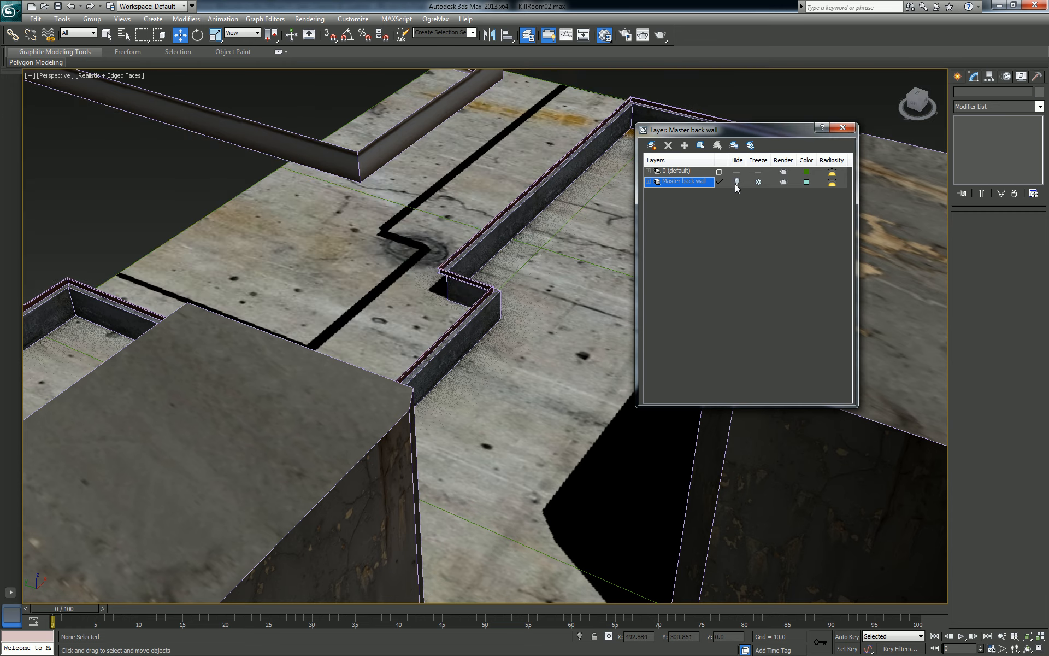
pyautogui.click(736, 182)
pyautogui.click(758, 182)
pyautogui.click(406, 224)
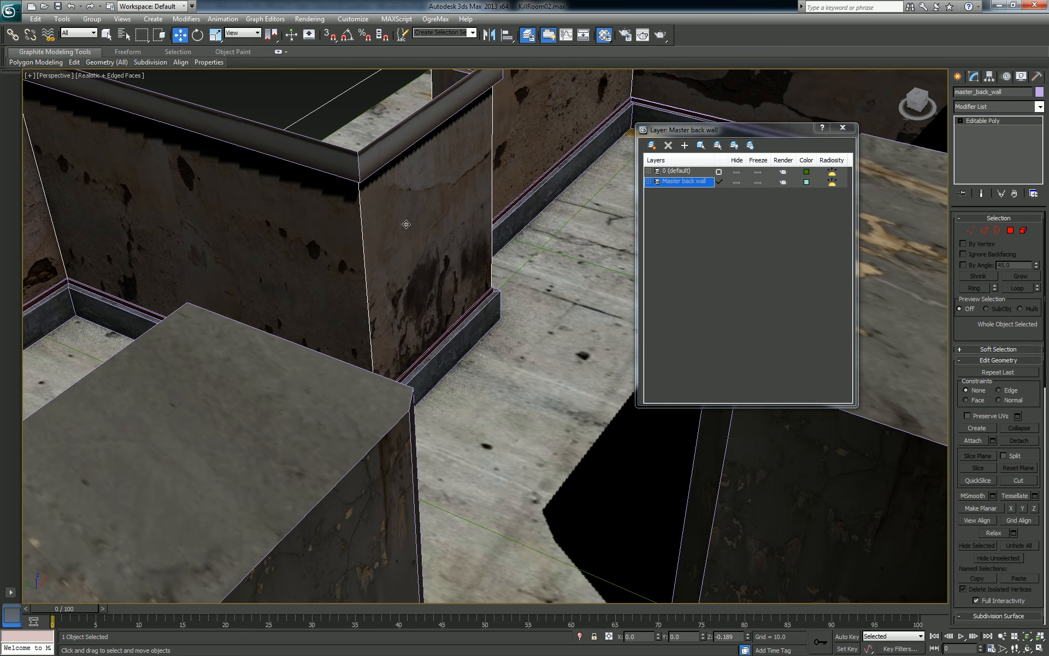
# Step: Examine the Save Selected option for storing the master wall in a separate file
pyautogui.click(15, 12)
pyautogui.moveTo(25, 140)
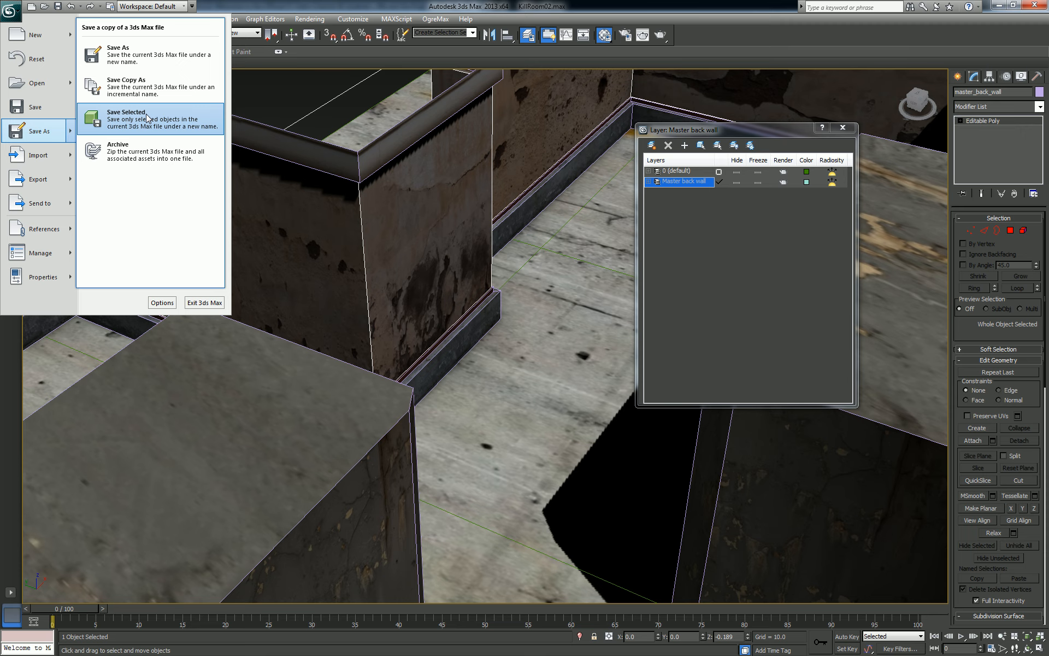
pyautogui.click(431, 201)
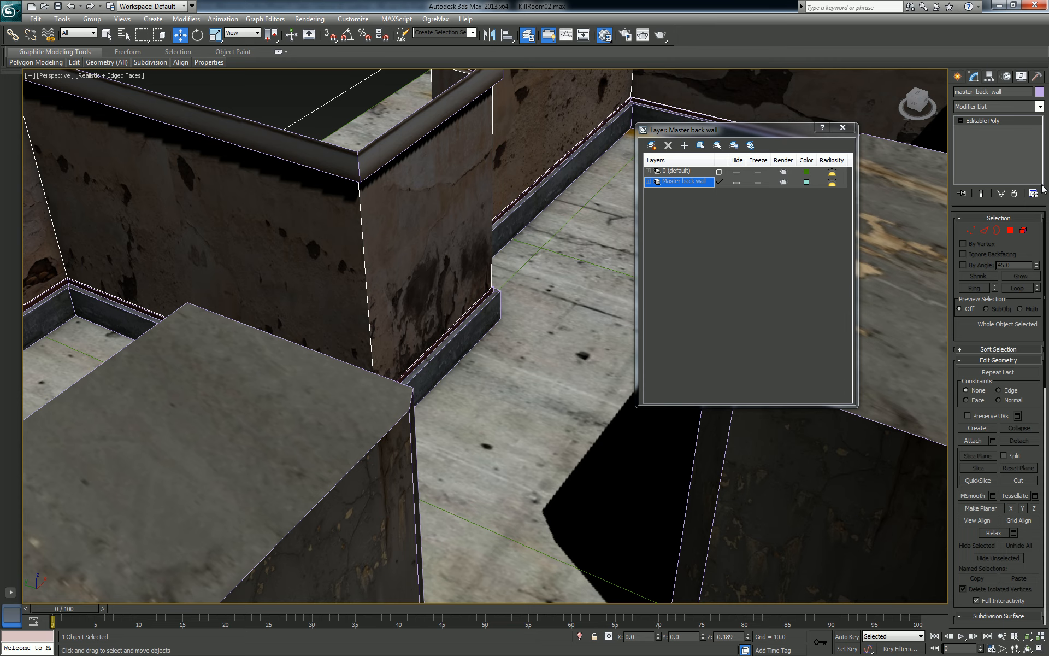
# Step: Freeze and hide the Master back wall layer, and unhide all objects without unhiding the hidden layers
pyautogui.click(758, 182)
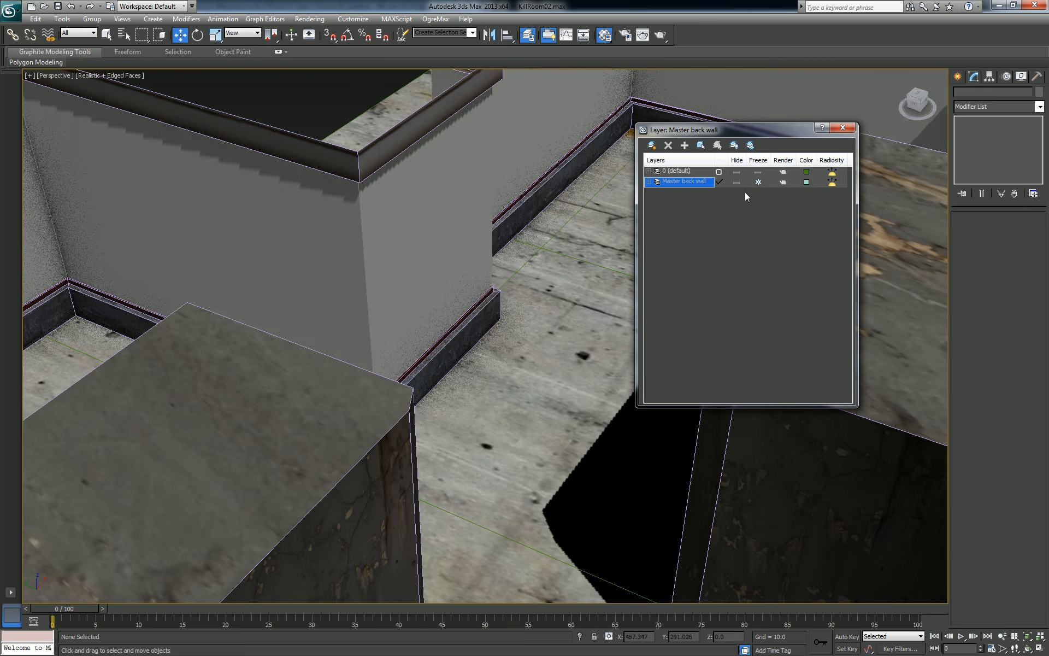
pyautogui.click(737, 182)
pyautogui.rightClick(520, 289)
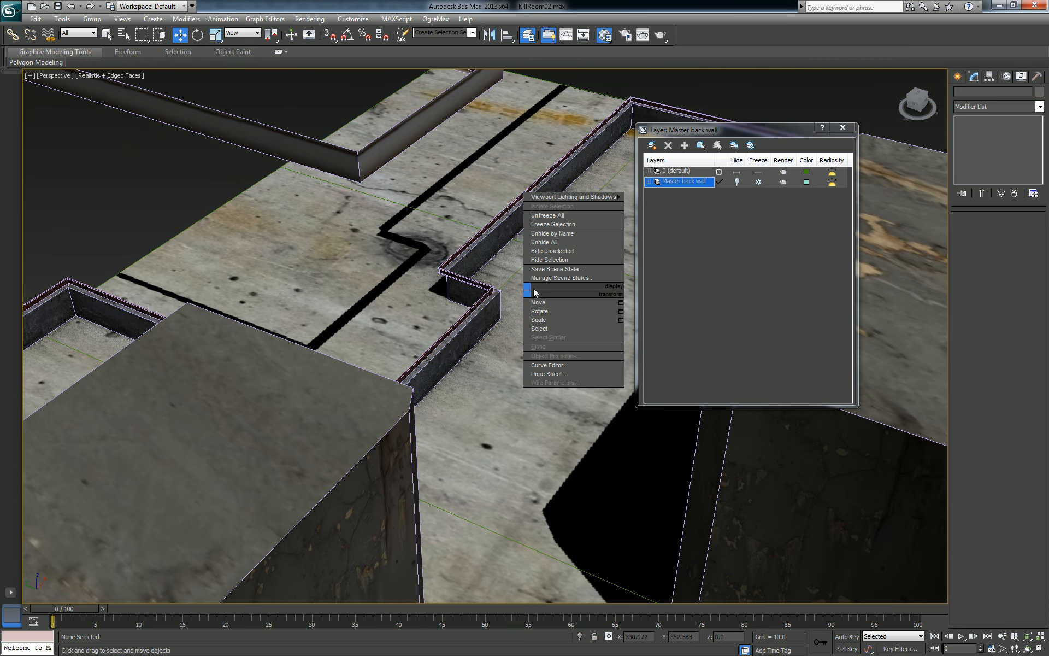
pyautogui.click(557, 242)
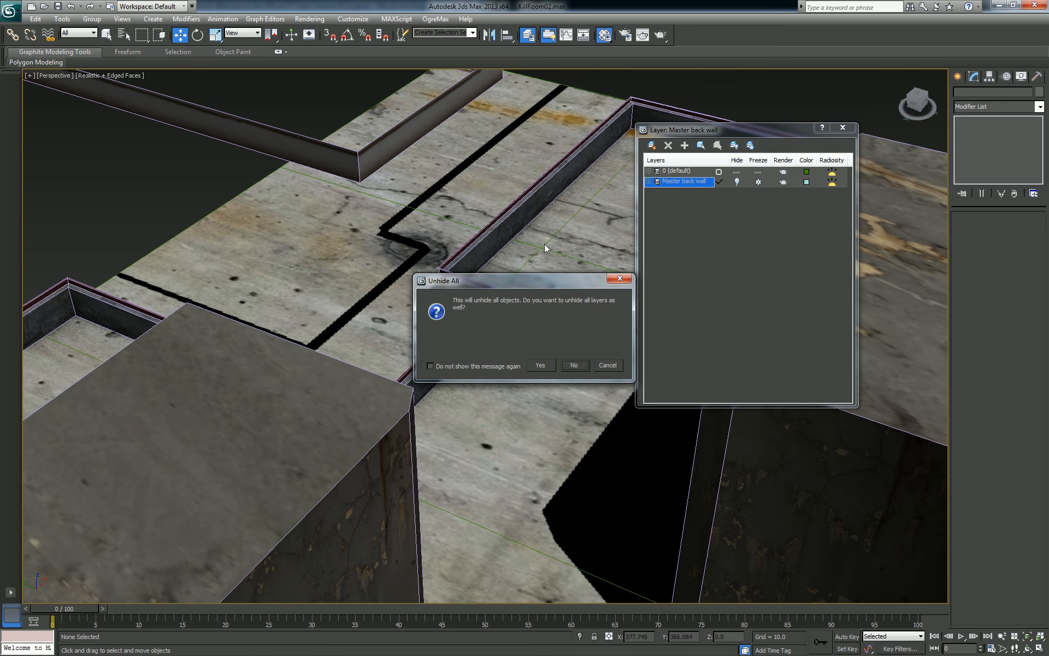
pyautogui.click(540, 365)
# Step: Isolate the original perimeter wall object and move the layer manager clear of the model
pyautogui.click(417, 204)
pyautogui.scroll(5, 523, 284)
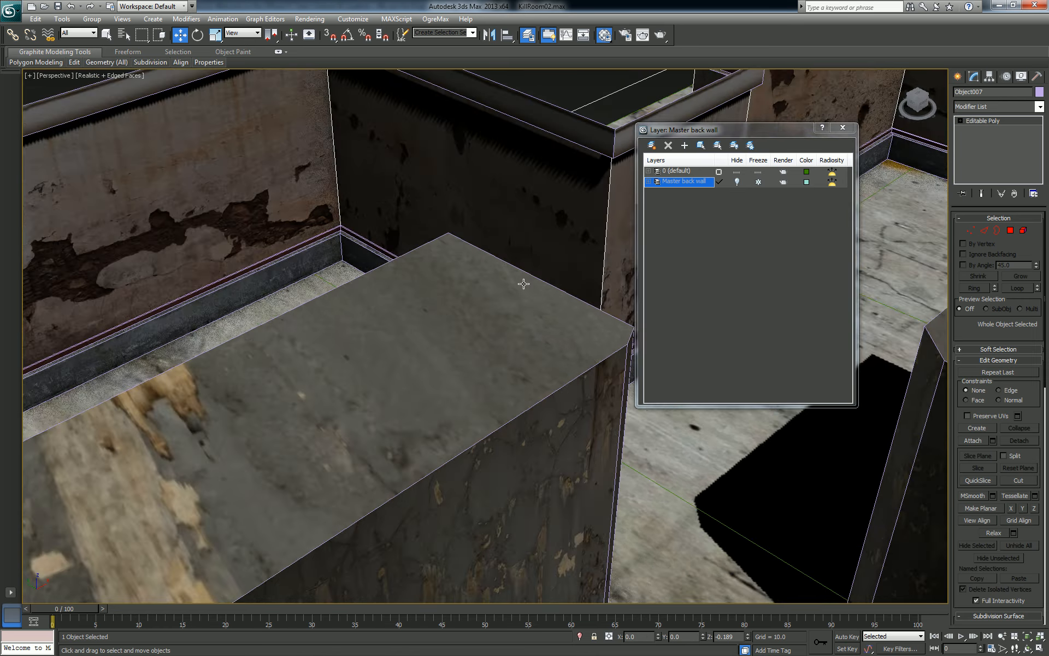
pyautogui.scroll(-8, 523, 284)
pyautogui.rightClick(482, 295)
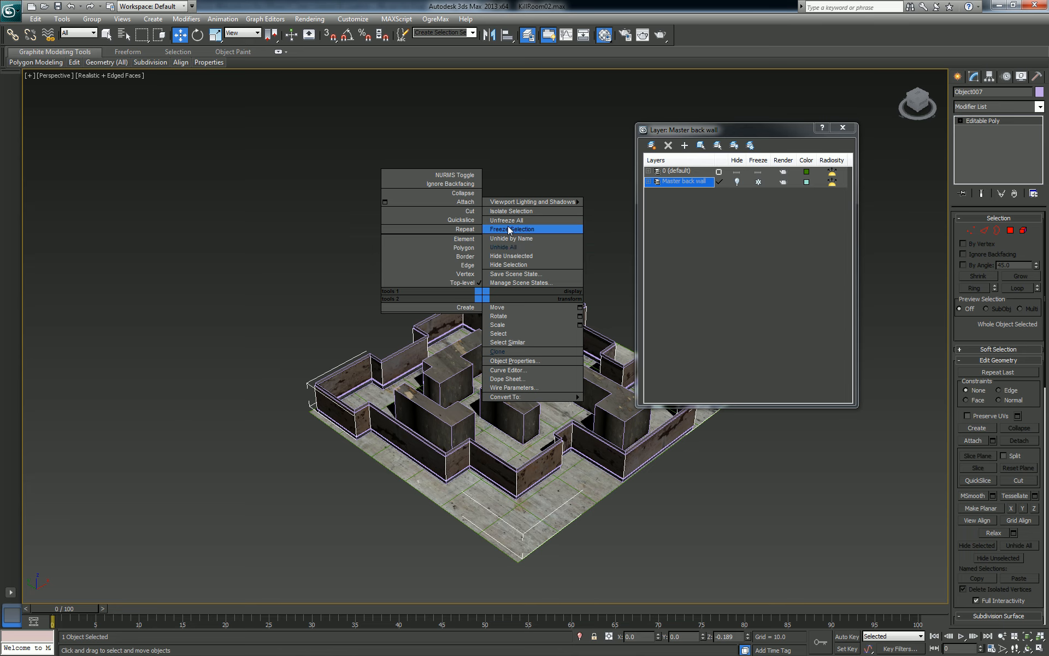
pyautogui.click(508, 229)
pyautogui.keyDown('alt'); pyautogui.moveTo(447, 266); pyautogui.dragTo(475, 273, button='middle'); pyautogui.keyUp('alt')
pyautogui.moveTo(737, 130); pyautogui.dragTo(885, 134)
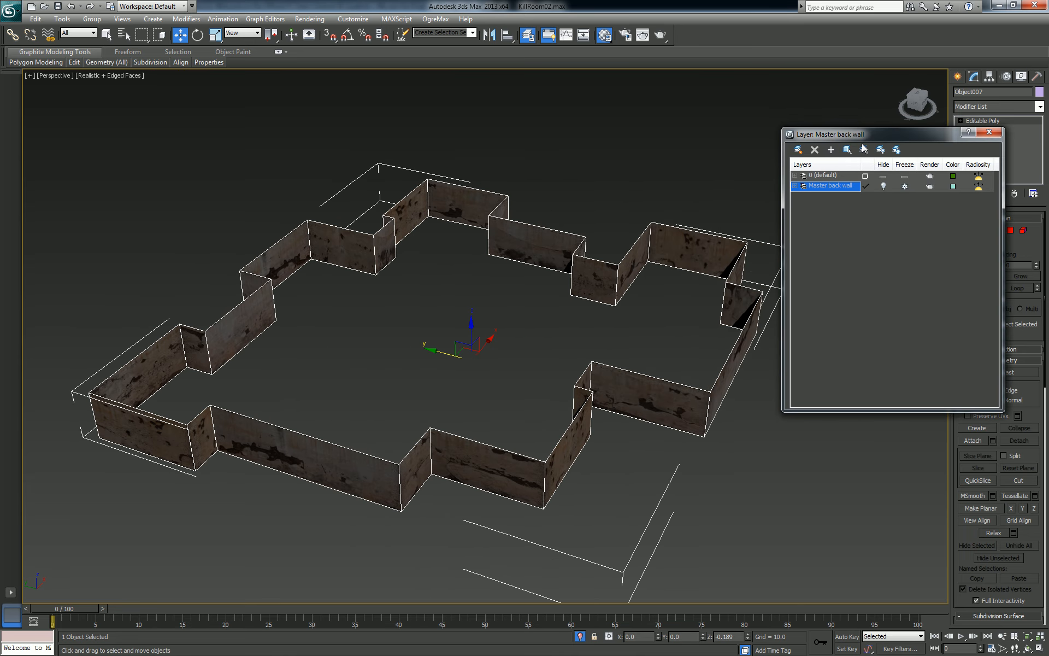
# Step: Examine the isolated perimeter wall and its textures from several angles
pyautogui.keyDown('alt'); pyautogui.moveTo(477, 329); pyautogui.dragTo(603, 320, button='middle'); pyautogui.keyUp('alt')
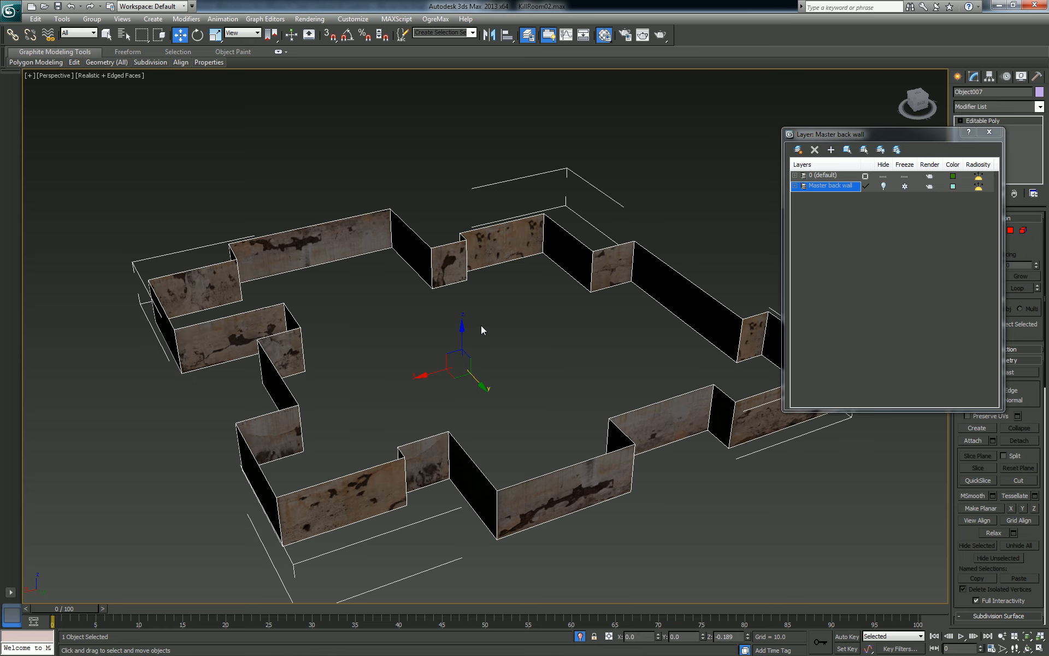
pyautogui.keyDown('alt'); pyautogui.moveTo(480, 330); pyautogui.dragTo(535, 331, button='middle'); pyautogui.keyUp('alt')
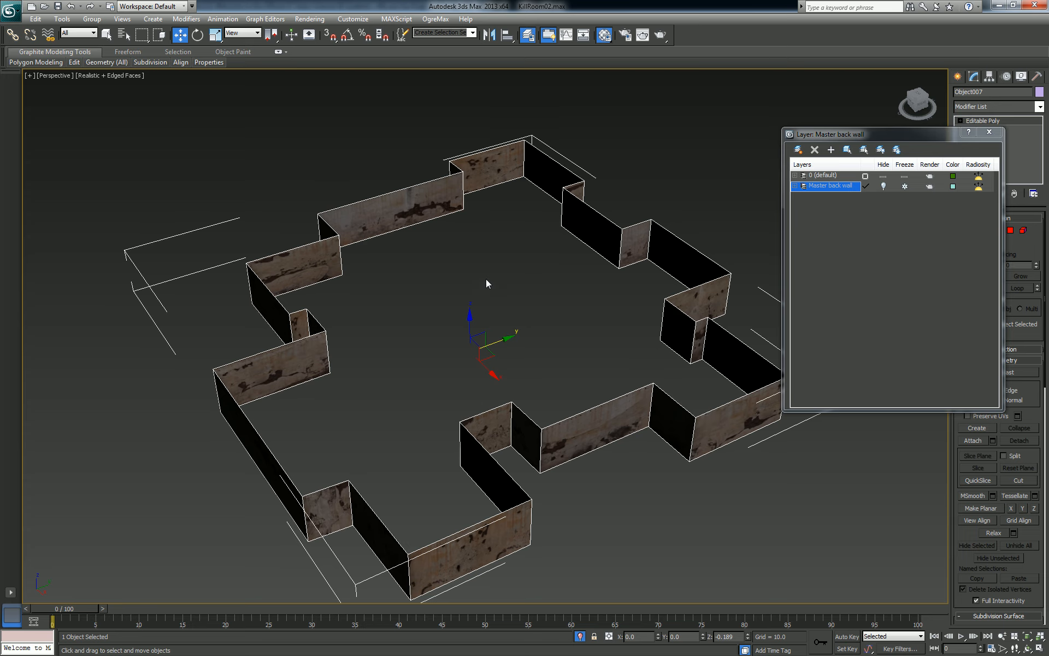
pyautogui.keyDown('alt'); pyautogui.moveTo(470, 305); pyautogui.dragTo(480, 311, button='middle'); pyautogui.keyUp('alt')
pyautogui.rightClick(496, 291)
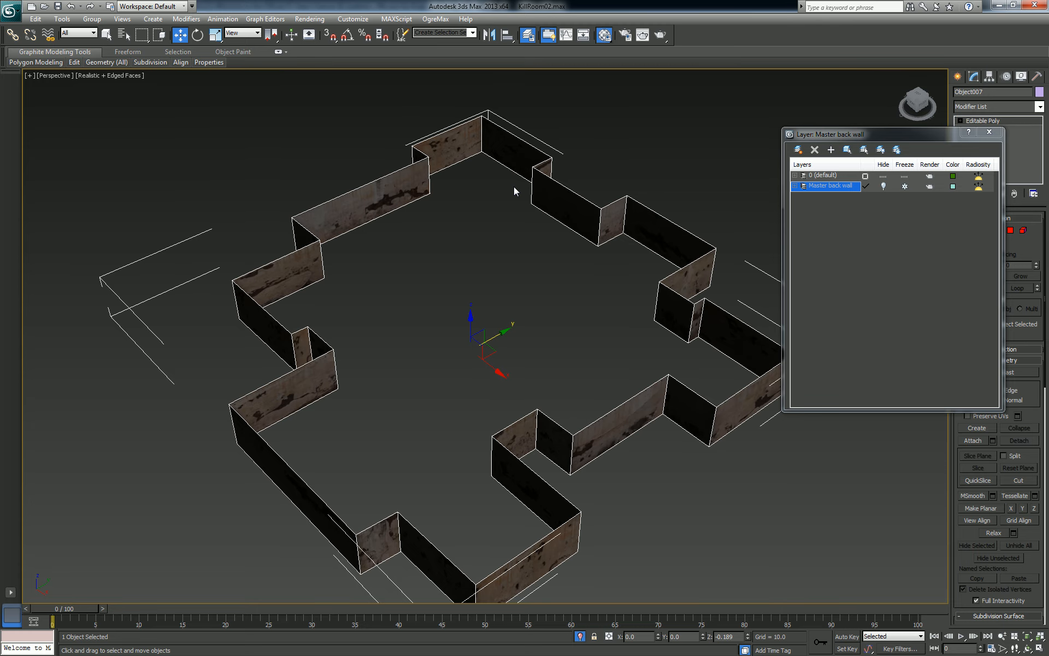
pyautogui.moveTo(523, 297)
pyautogui.mouseDown(button='middle')
pyautogui.moveTo(533, 286)
pyautogui.moveTo(529, 293)
pyautogui.mouseUp(button='middle')
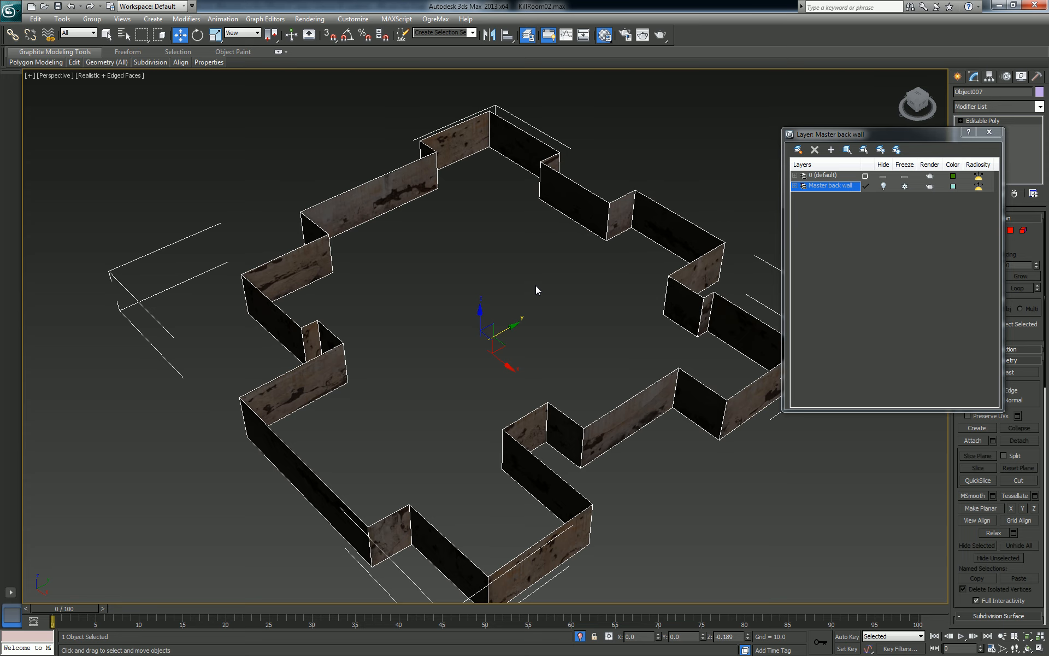
pyautogui.keyDown('alt'); pyautogui.moveTo(535, 285); pyautogui.dragTo(459, 295, button='middle'); pyautogui.keyUp('alt')
pyautogui.scroll(5, 470, 335)
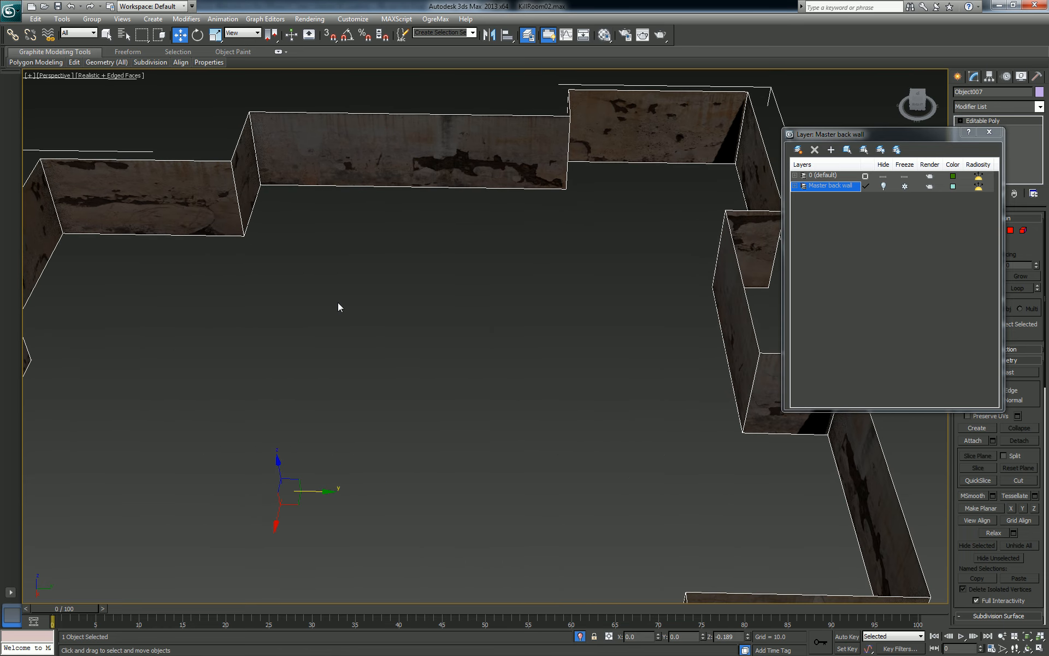
# Step: Pick the perimeter wall's material into the second sample slot of the Material Editor
pyautogui.press('m')
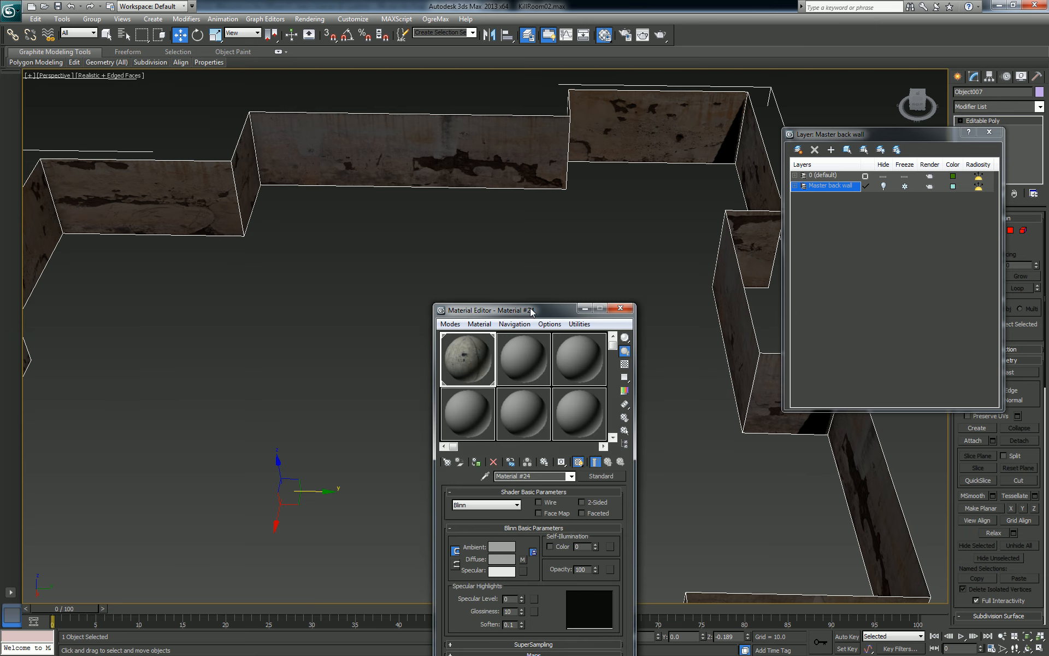
pyautogui.click(543, 335)
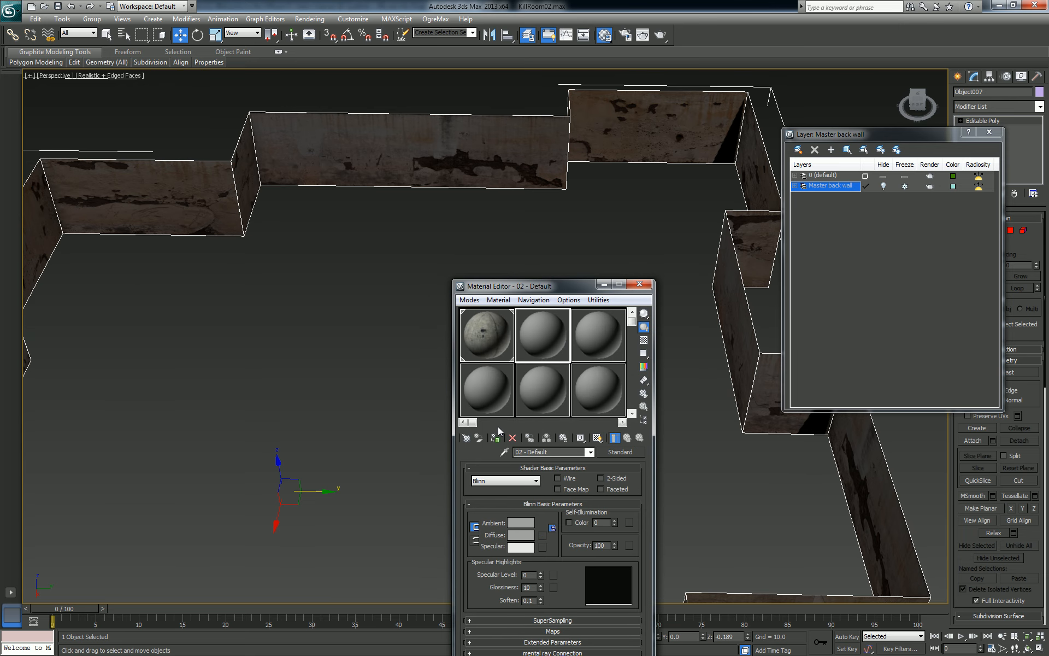
pyautogui.click(504, 452)
pyautogui.click(437, 126)
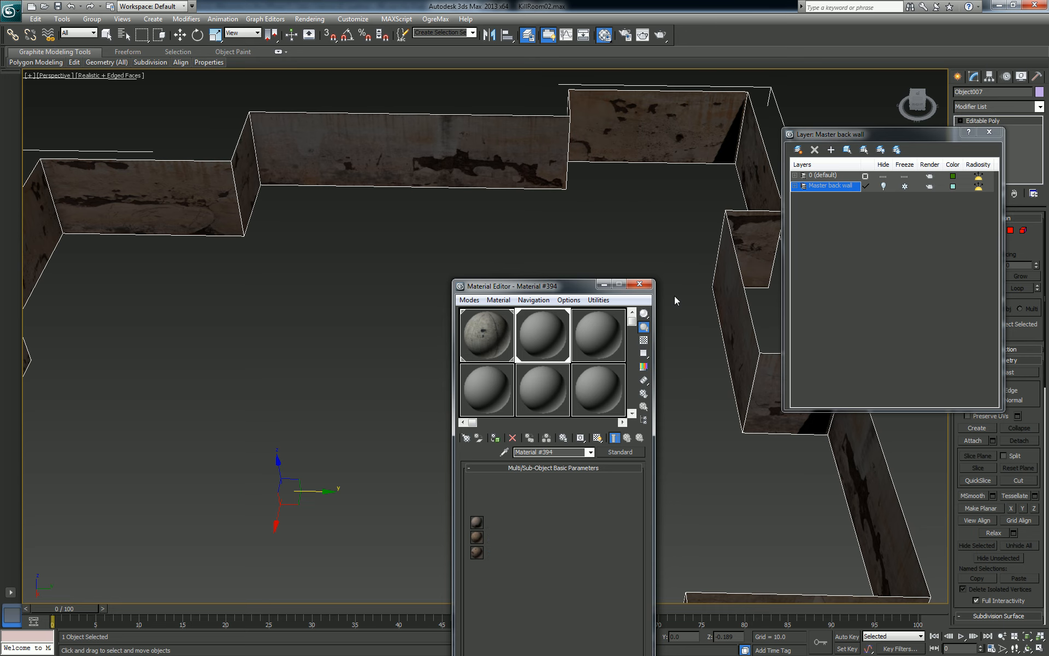
pyautogui.moveTo(573, 287); pyautogui.dragTo(574, 111)
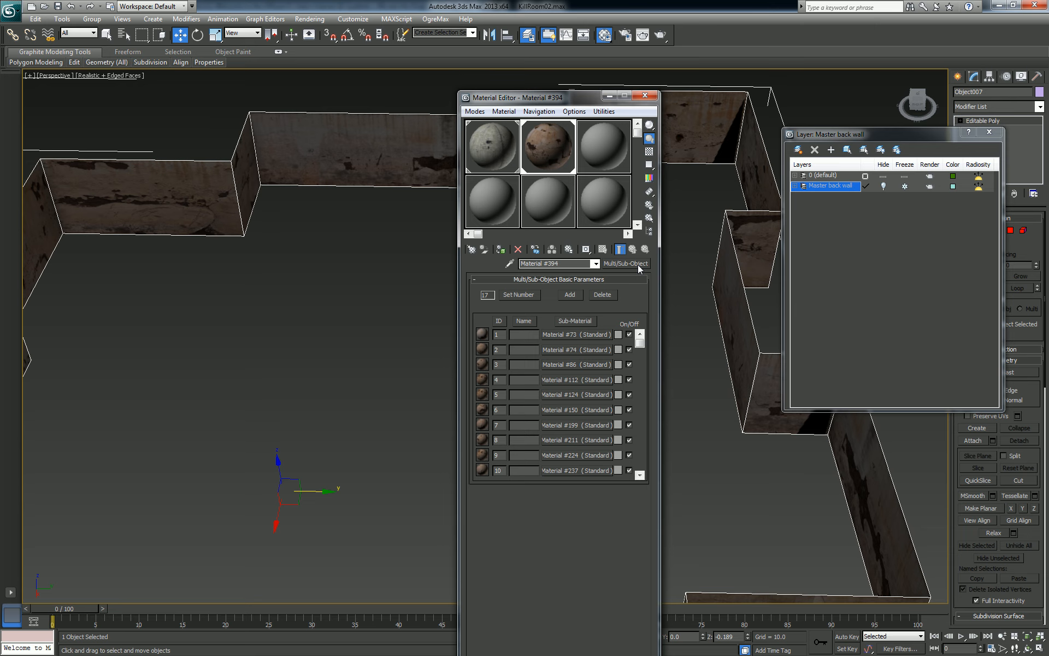
# Step: Inspect the maps of the wall material's first sub-material and return to the parent Multi/Sub-Object material
pyautogui.click(571, 335)
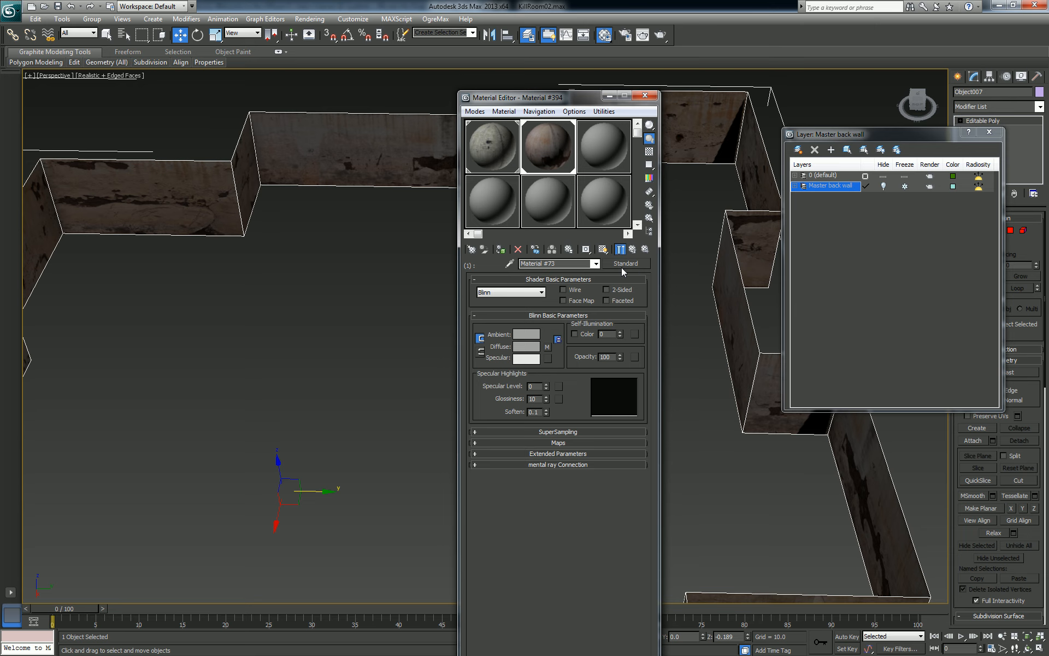
pyautogui.click(560, 444)
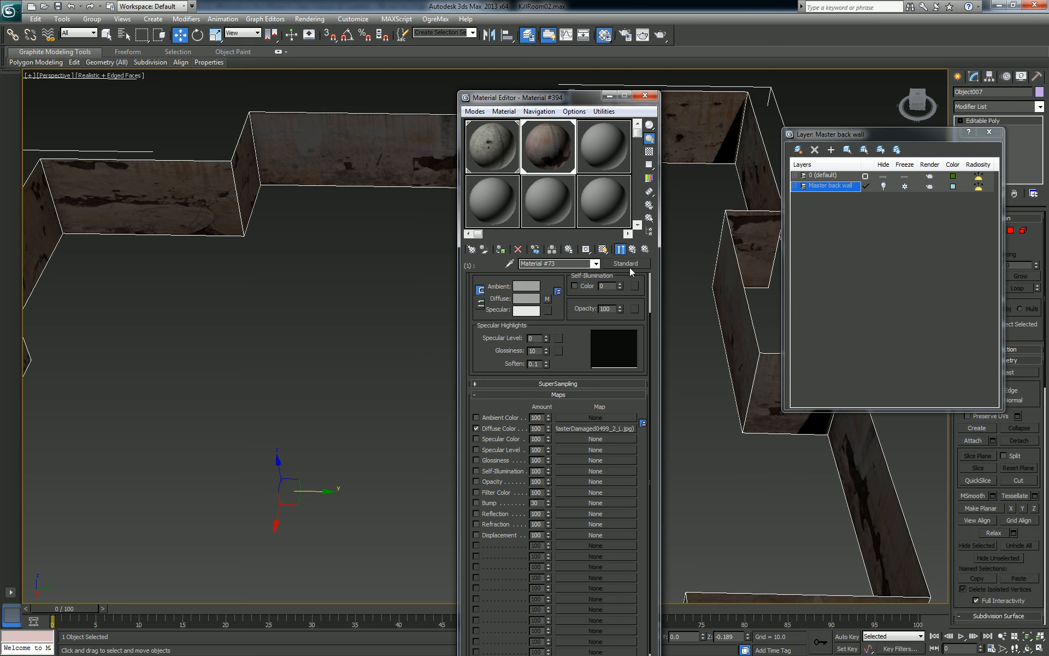
pyautogui.click(596, 264)
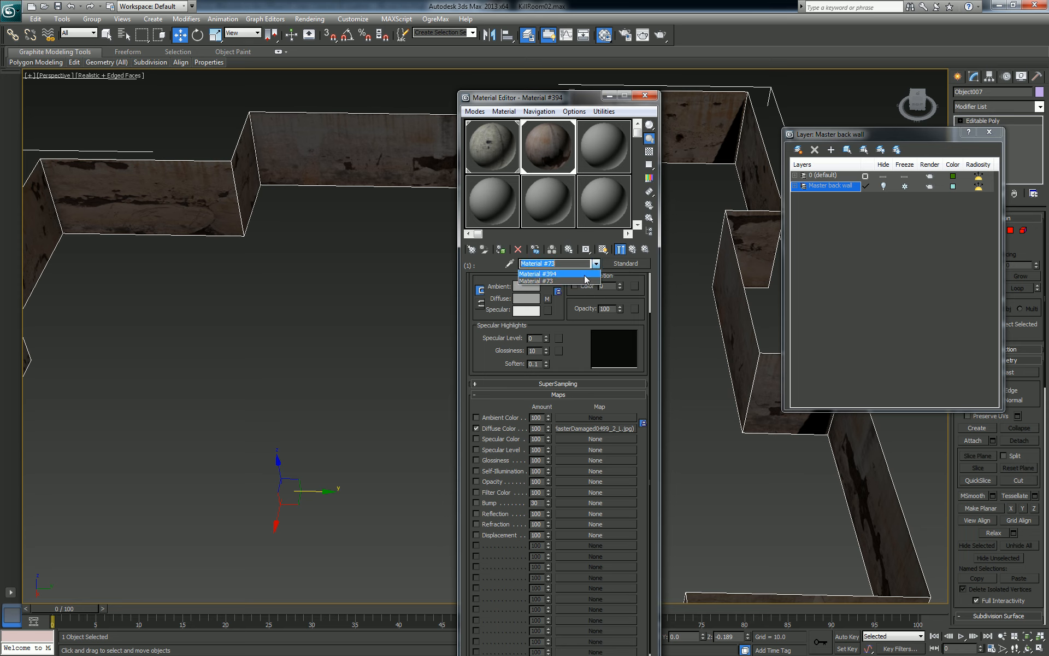
pyautogui.click(586, 274)
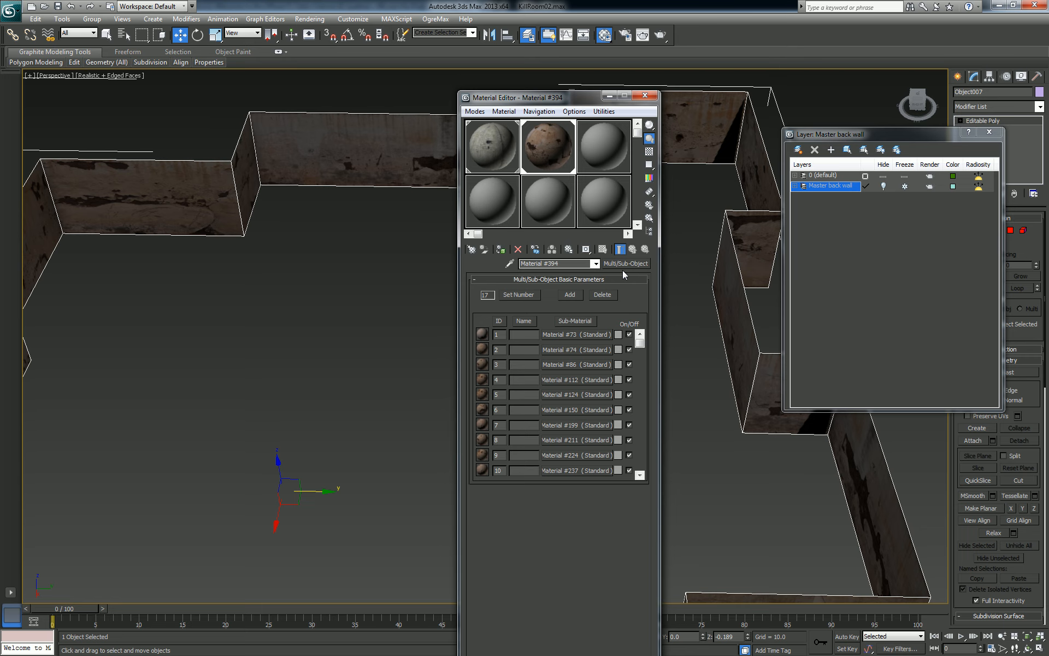
# Step: Move the Material Editor aside, frame a stretch of the textured wall close up, and render the perspective view
pyautogui.keyDown('alt'); pyautogui.moveTo(389, 362); pyautogui.dragTo(376, 336, button='middle'); pyautogui.keyUp('alt')
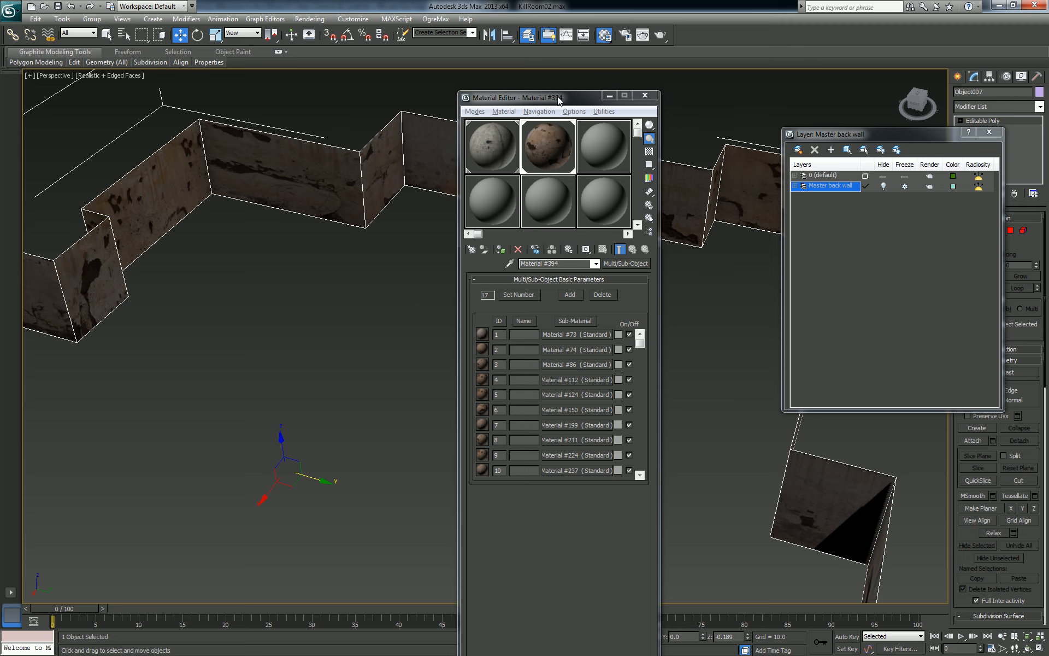
pyautogui.moveTo(561, 102); pyautogui.dragTo(879, 138)
pyautogui.moveTo(621, 246); pyautogui.dragTo(527, 440, button='middle')
pyautogui.scroll(5, 526, 435)
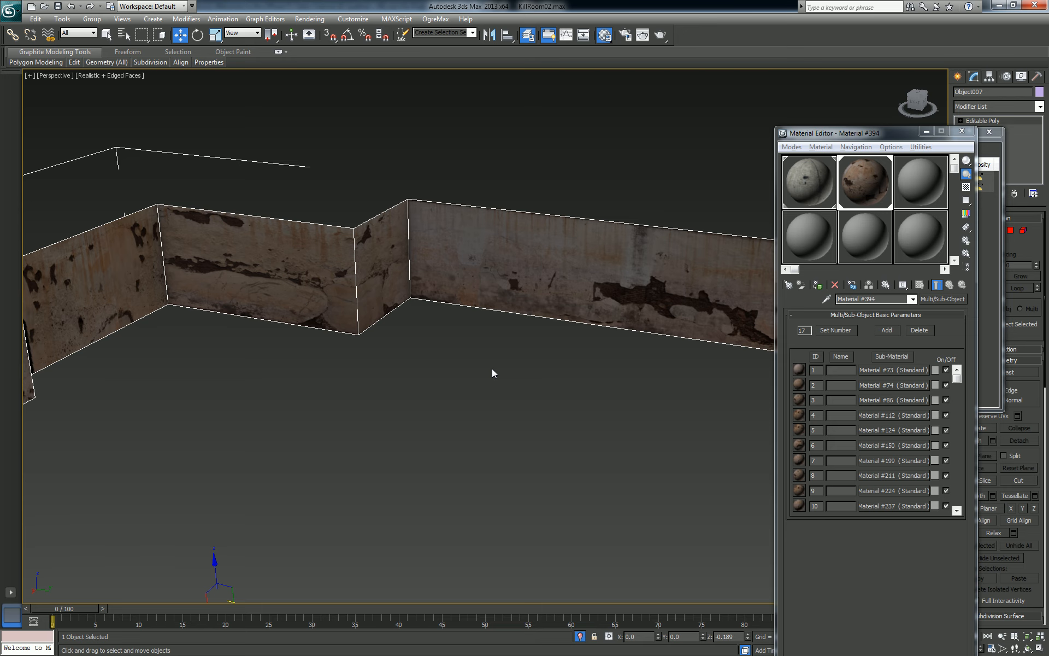
pyautogui.click(659, 38)
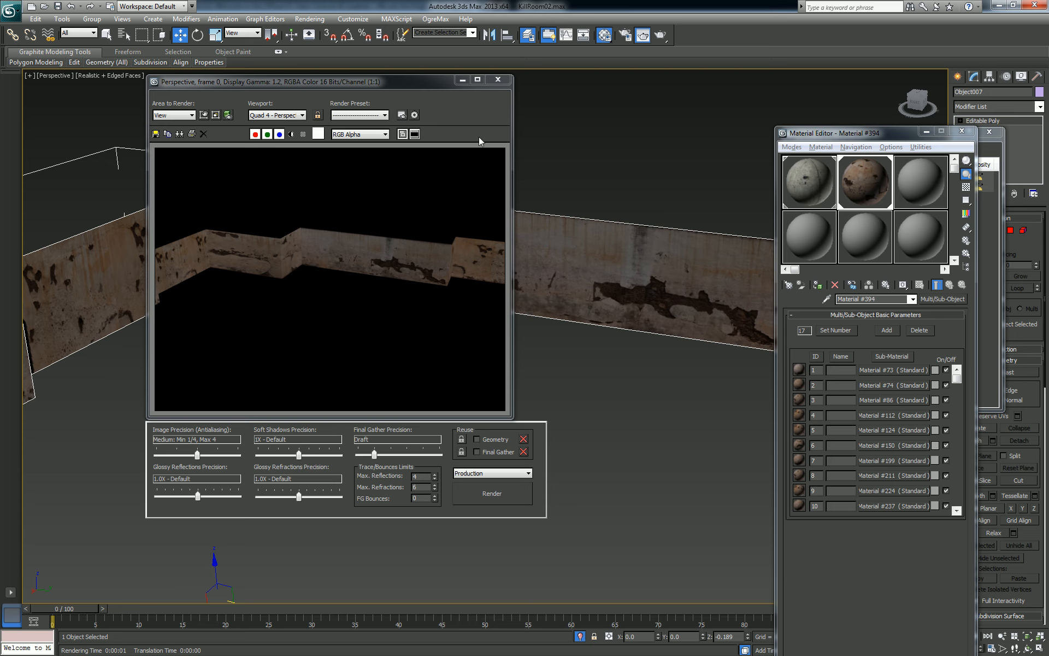
# Step: Dismiss the render, look over the types available for replacing the wall's Multi/Sub-Object material, and close the Material Editor without choosing one
pyautogui.click(498, 80)
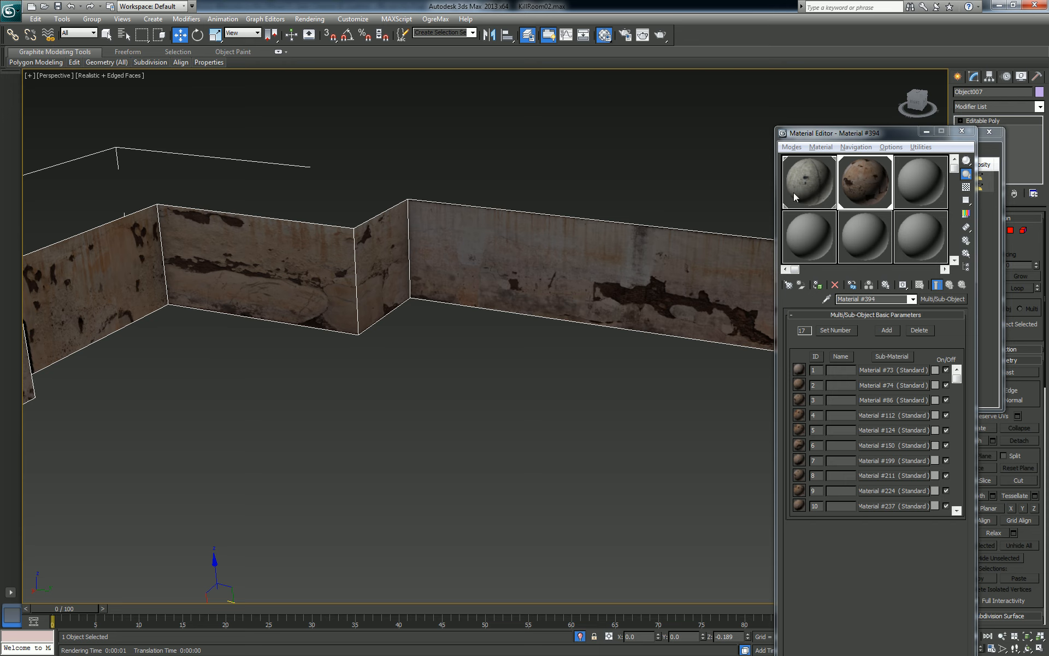
pyautogui.moveTo(844, 136); pyautogui.dragTo(579, 130)
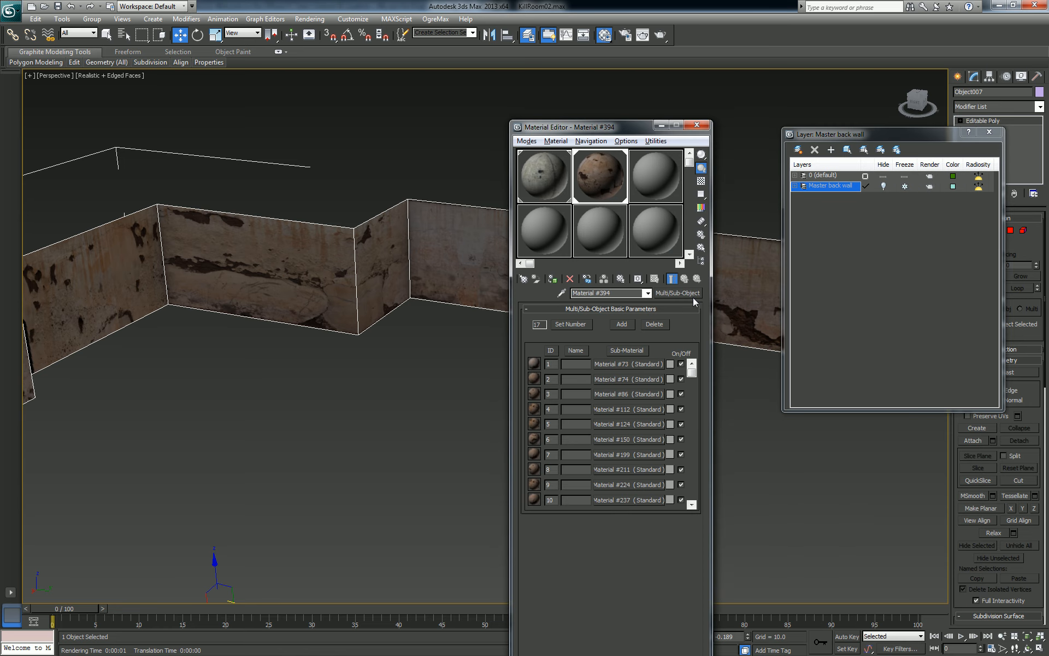
pyautogui.click(691, 296)
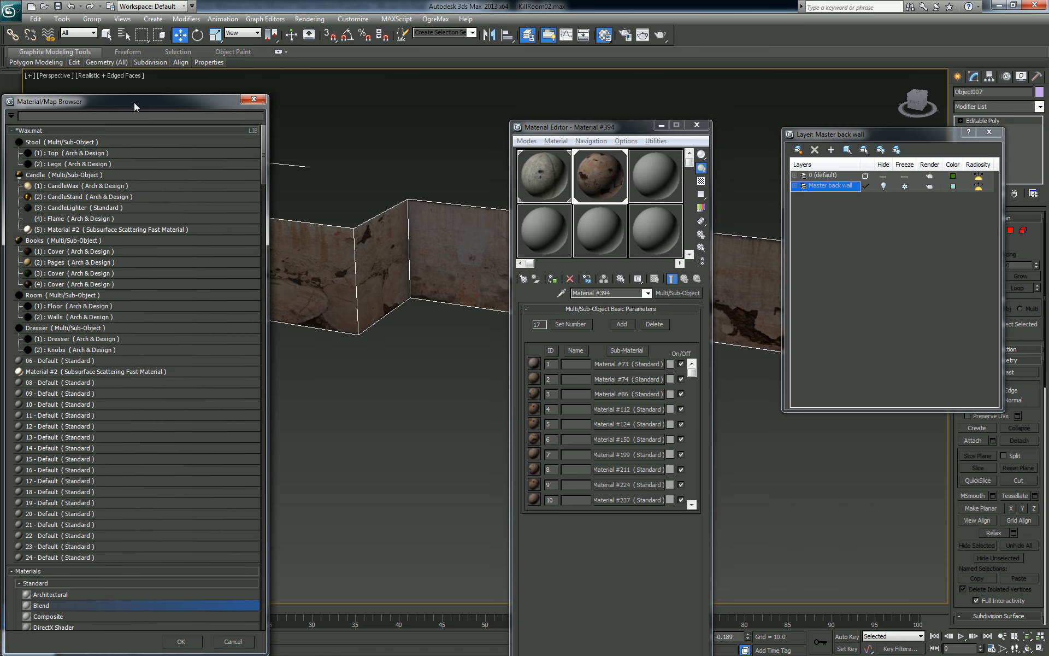
pyautogui.moveTo(133, 103); pyautogui.dragTo(237, 85)
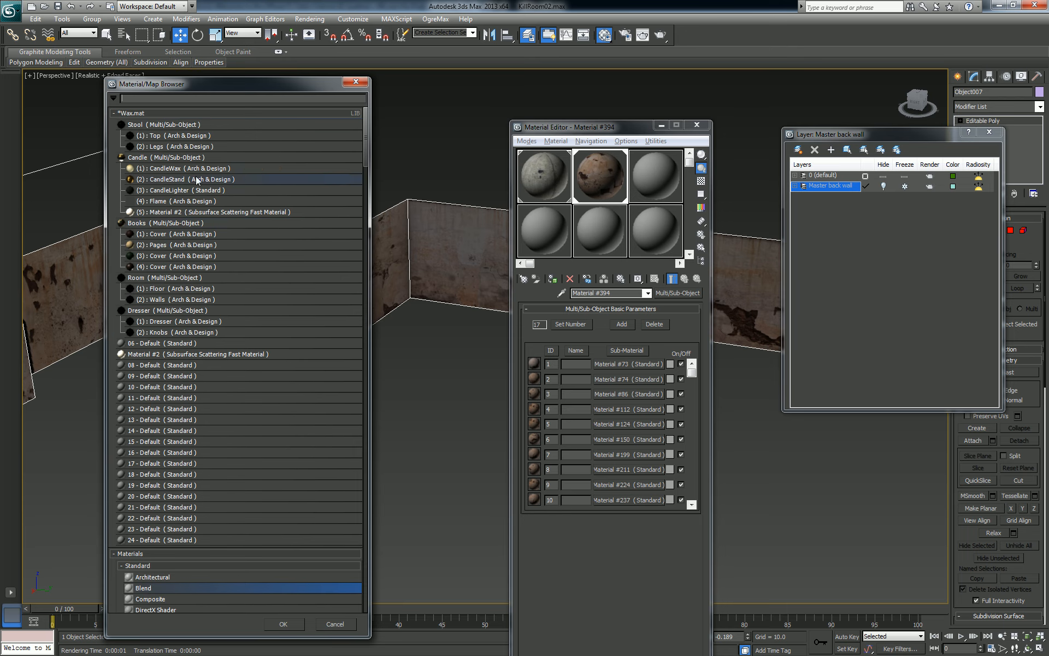
pyautogui.scroll(-3, 203, 192)
pyautogui.scroll(-8, 207, 199)
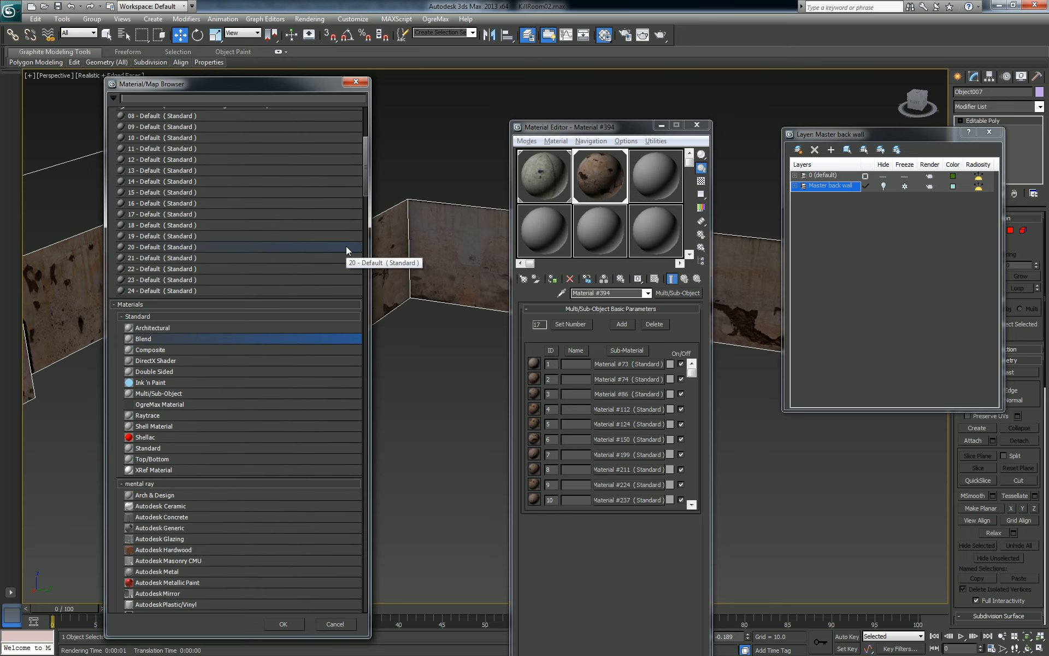
pyautogui.click(356, 83)
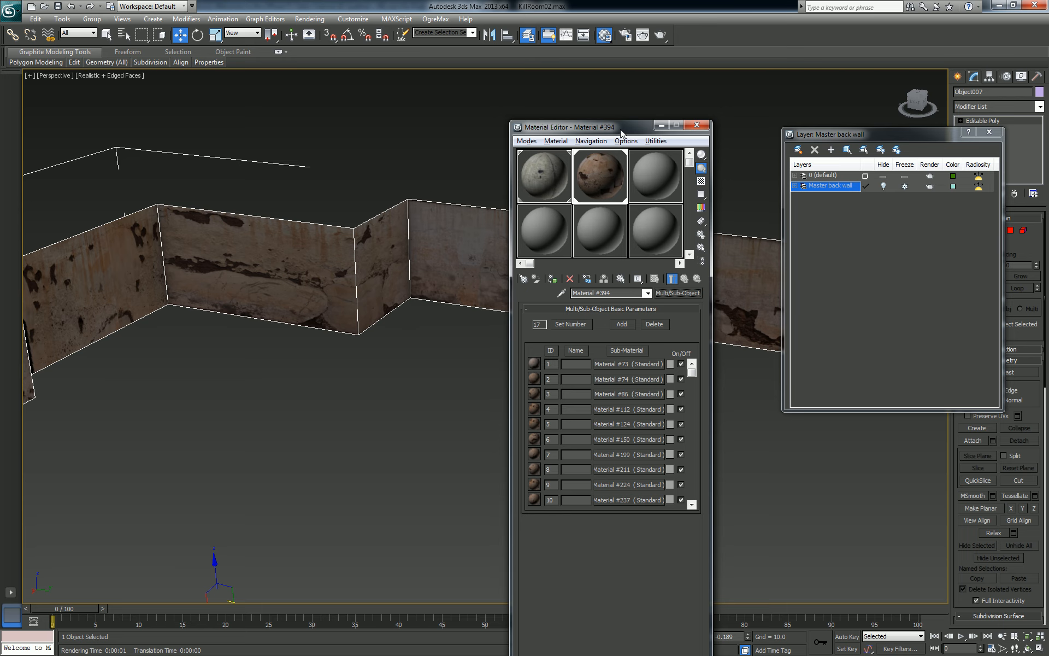
pyautogui.moveTo(623, 131); pyautogui.dragTo(439, 133)
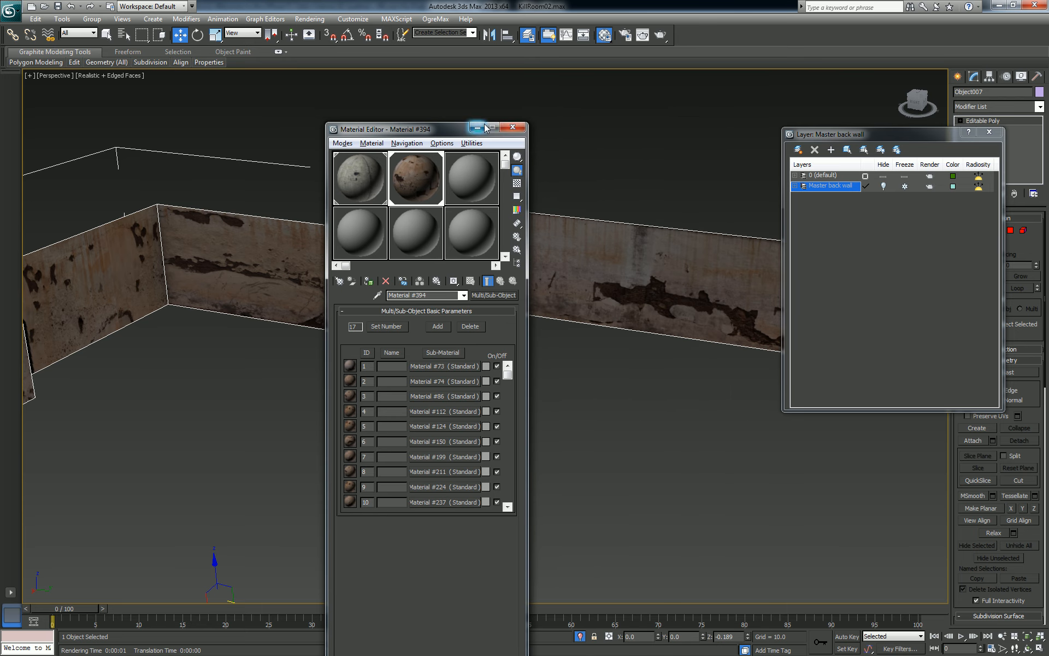
pyautogui.click(513, 126)
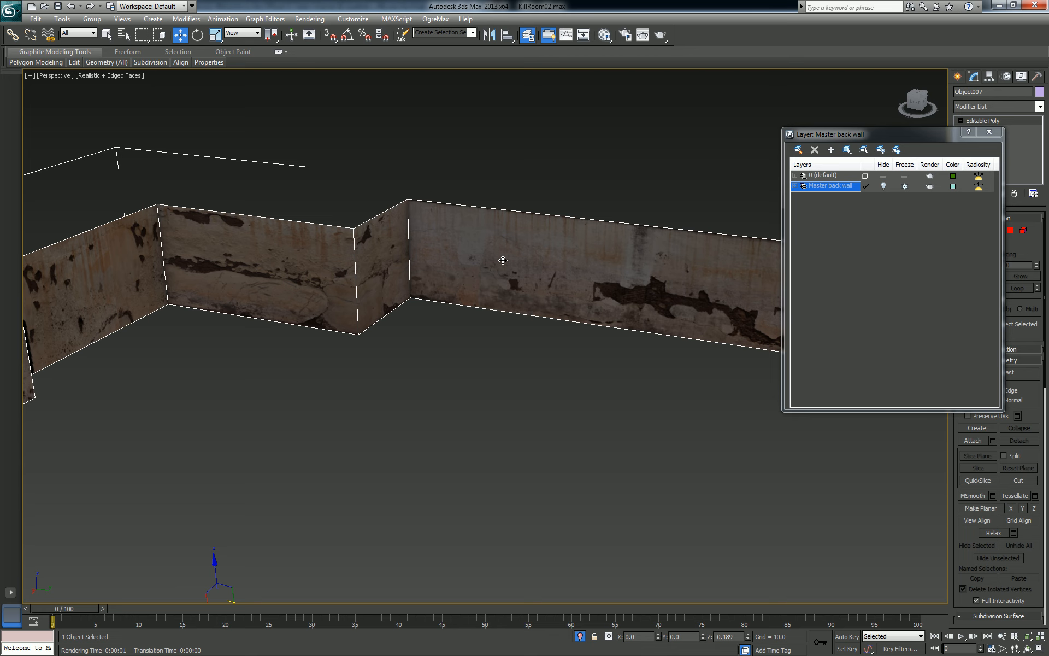
# Step: Reopen the Material Editor and browse the standard and mental ray material types and the Autodesk Material Library for the wall material
pyautogui.press('m')
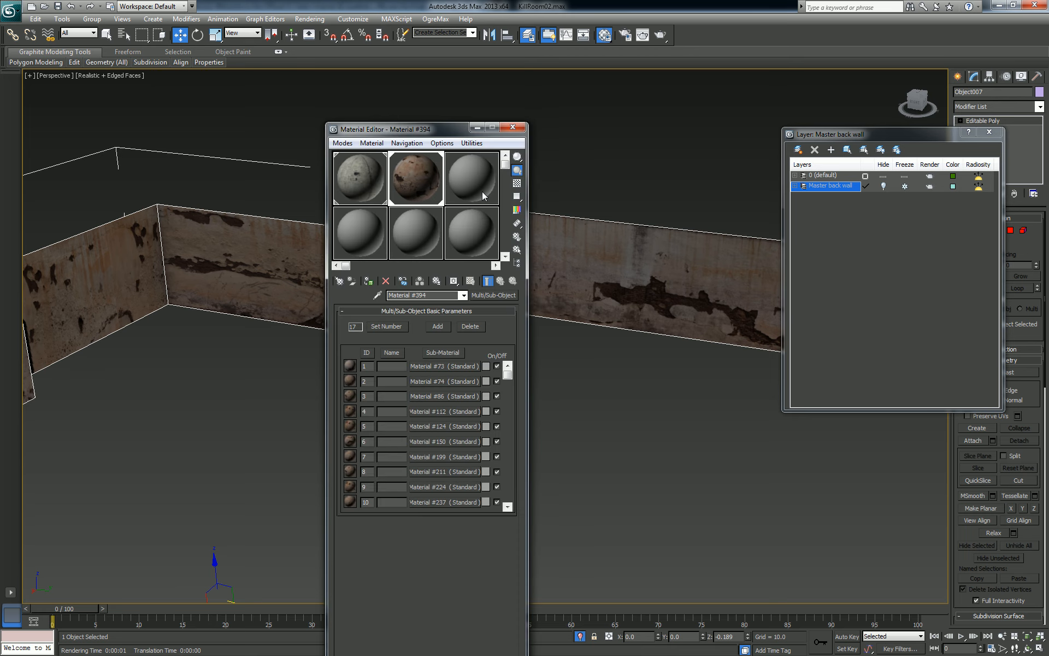
pyautogui.click(506, 298)
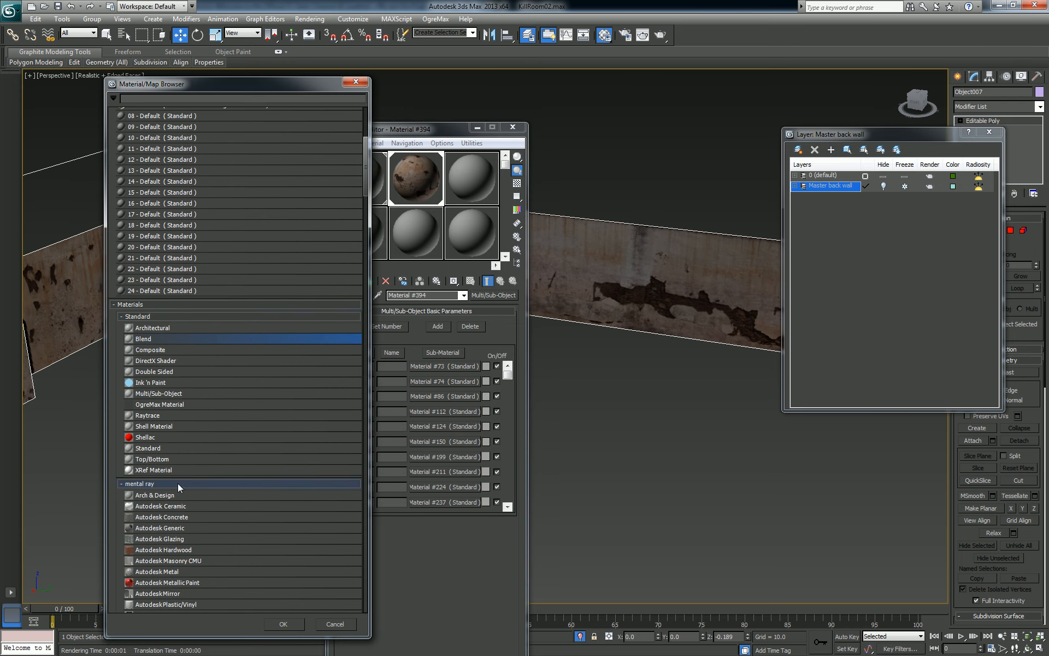
pyautogui.scroll(-3, 221, 500)
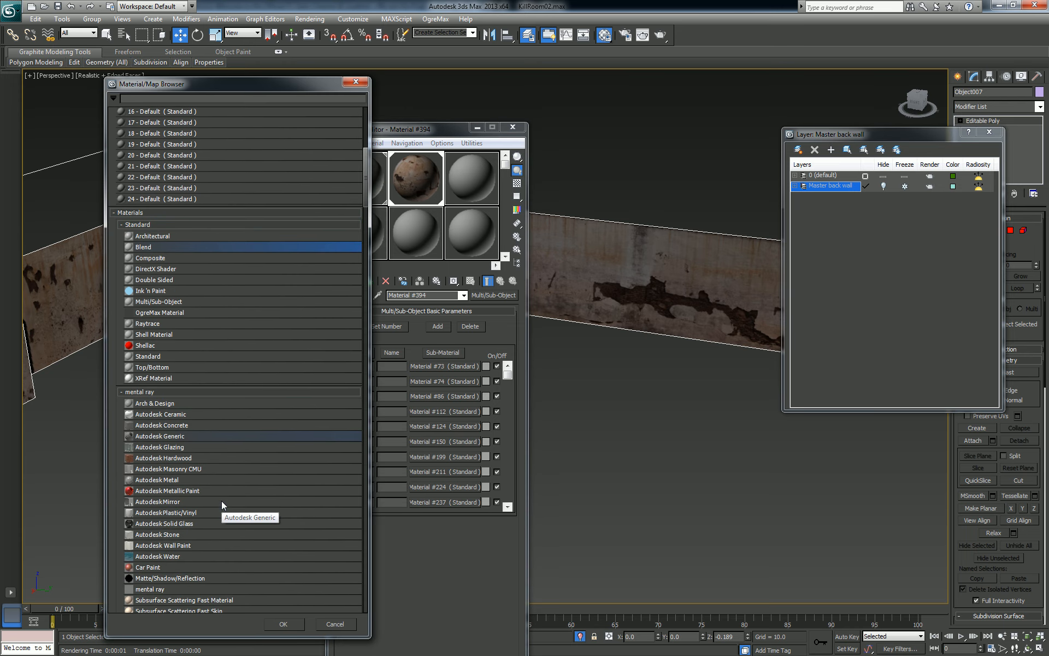
pyautogui.scroll(-2, 222, 500)
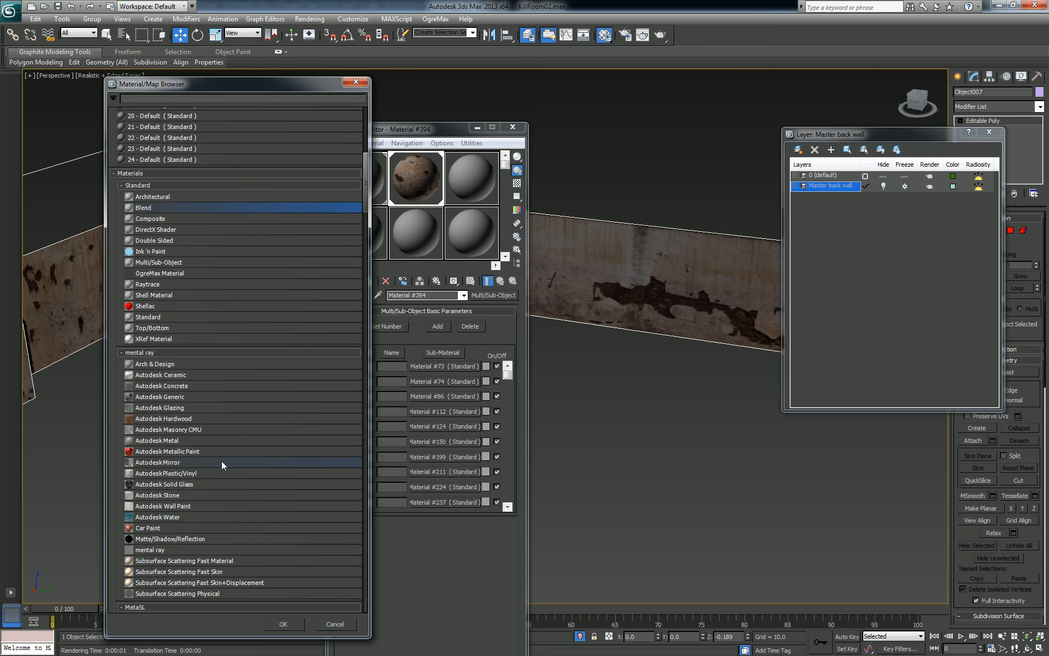
pyautogui.scroll(-3, 270, 436)
pyautogui.scroll(8, 270, 436)
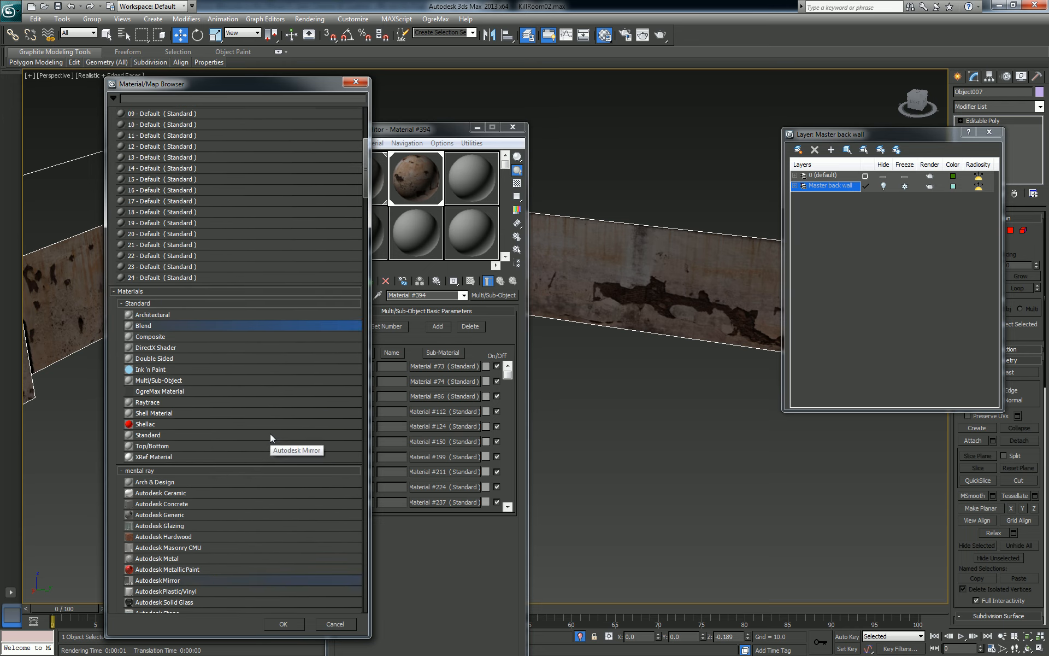
pyautogui.scroll(-19, 270, 435)
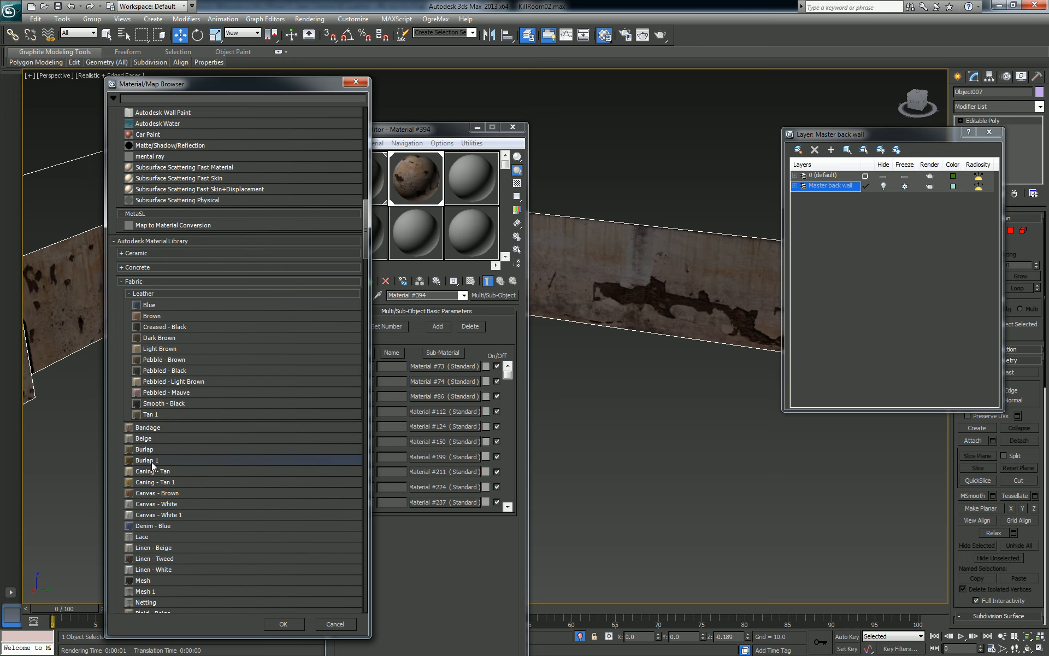
pyautogui.scroll(-3, 153, 486)
pyautogui.scroll(-9, 182, 477)
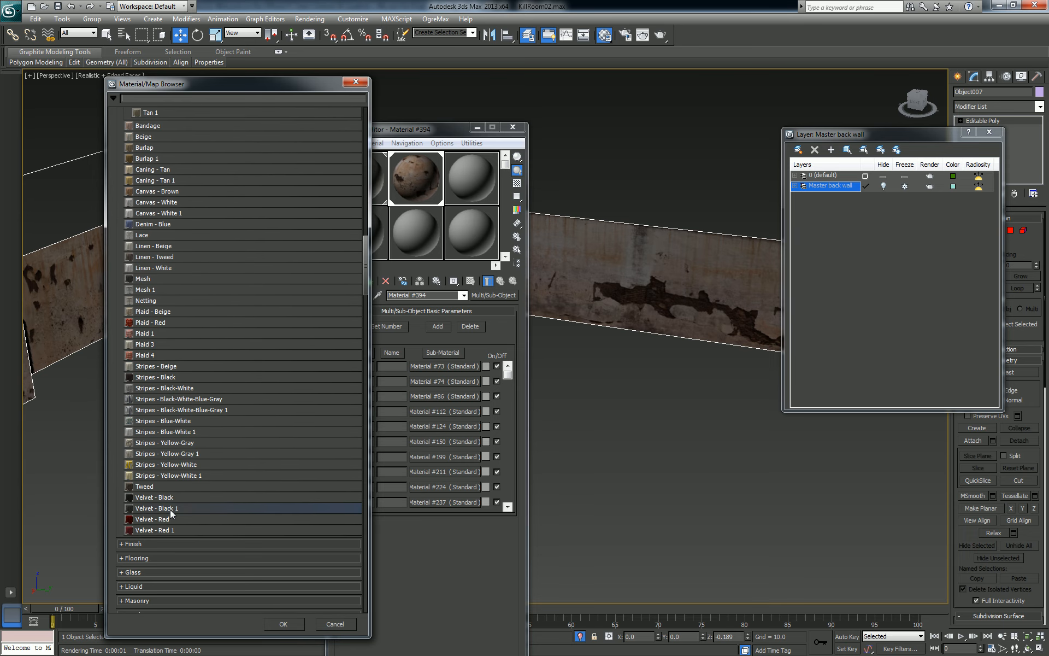
pyautogui.scroll(-2, 206, 517)
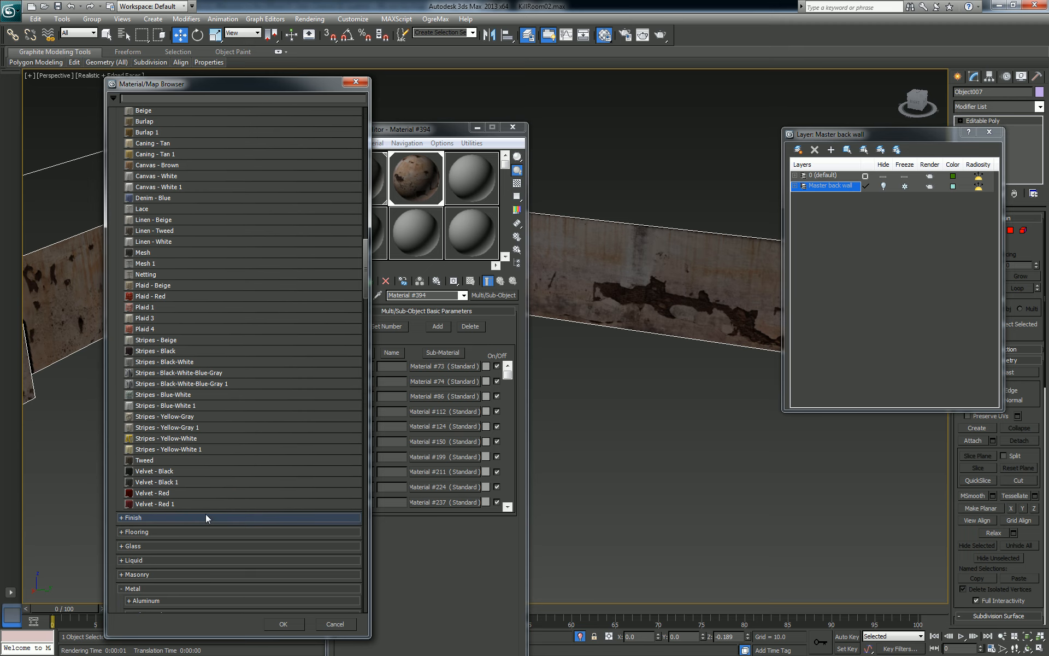
pyautogui.scroll(-2, 206, 517)
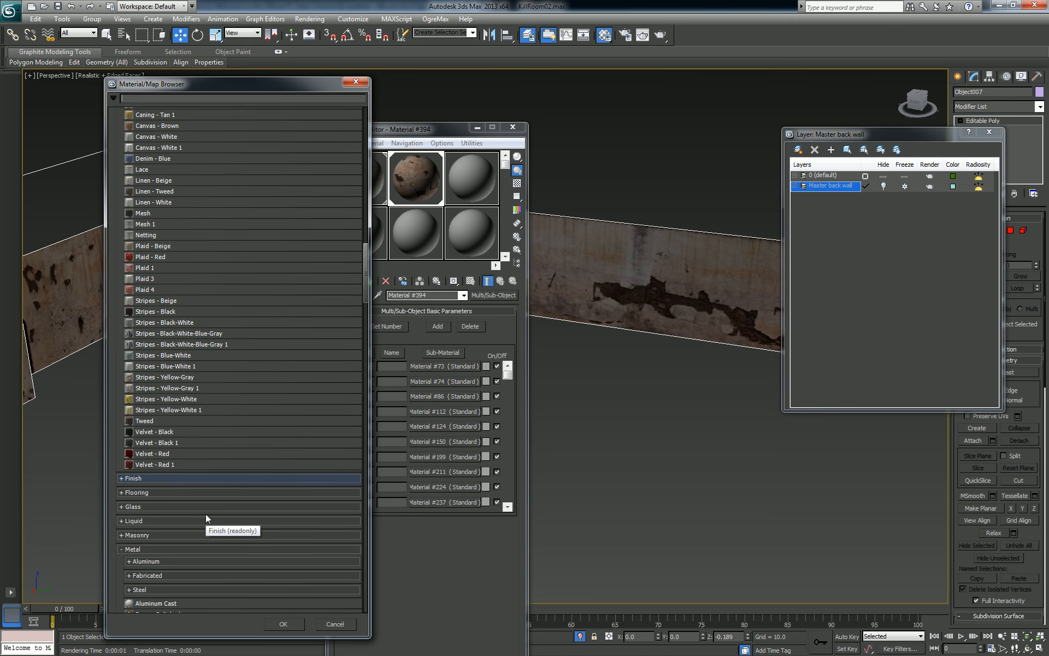
pyautogui.scroll(-10, 206, 517)
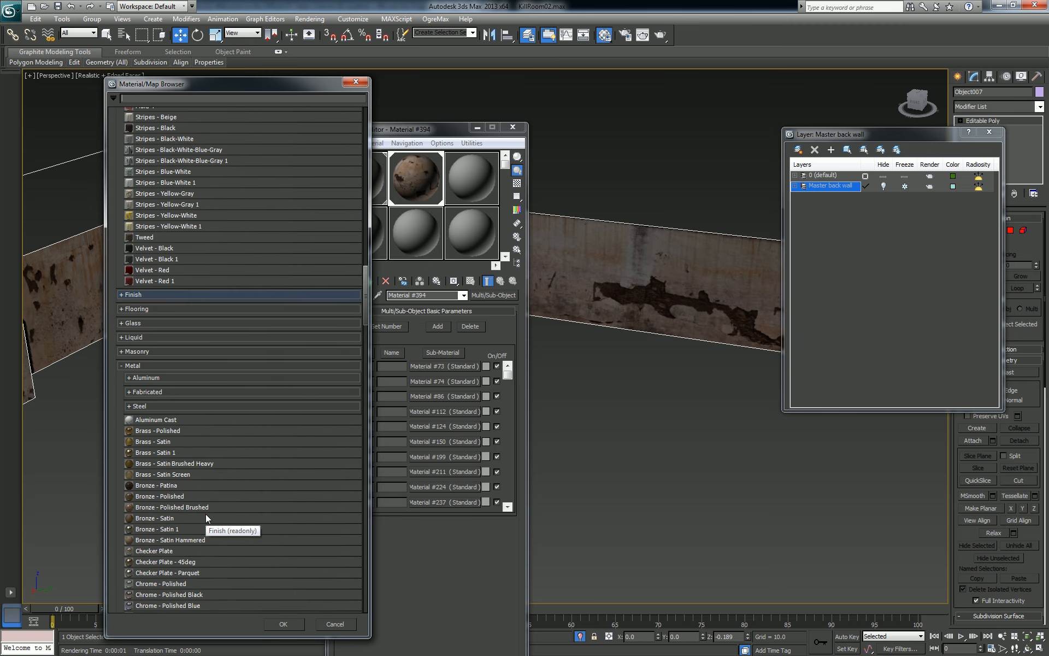
pyautogui.scroll(-20, 206, 517)
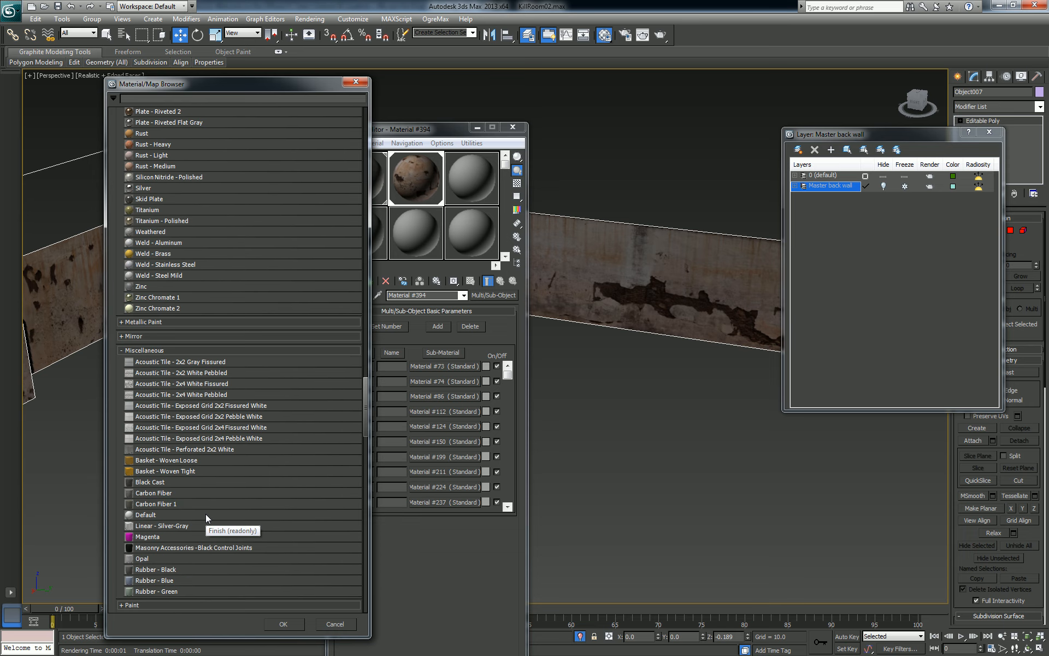
pyautogui.scroll(-6, 222, 500)
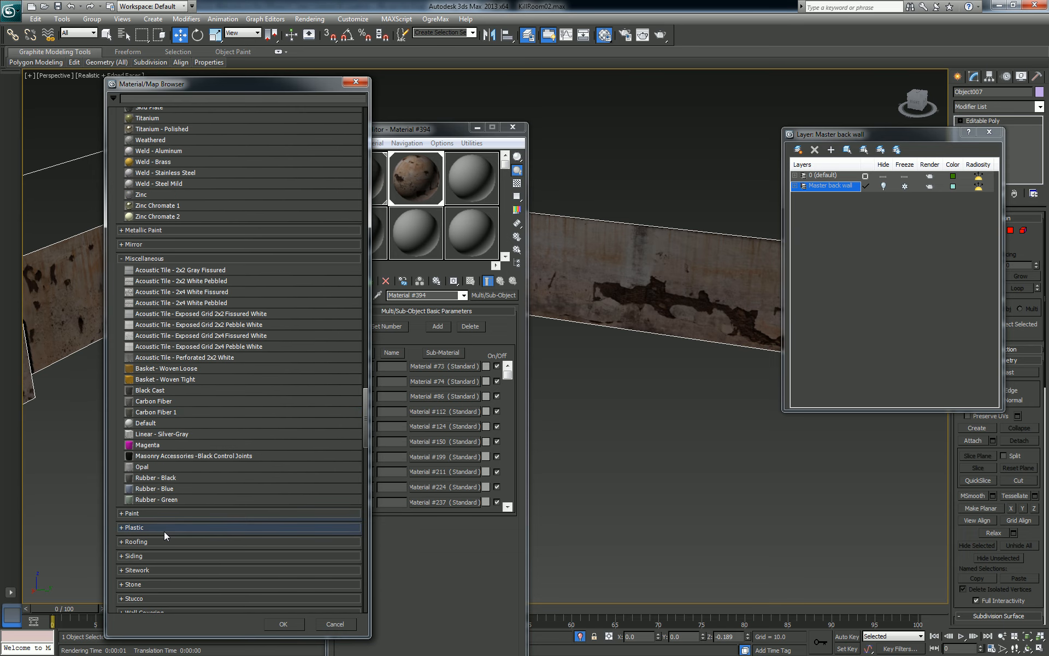
# Step: Examine the Paint and Stucco categories of the Autodesk Material Library, leave without choosing a material, and move the Material Editor aside
pyautogui.click(129, 514)
pyautogui.scroll(-3, 237, 517)
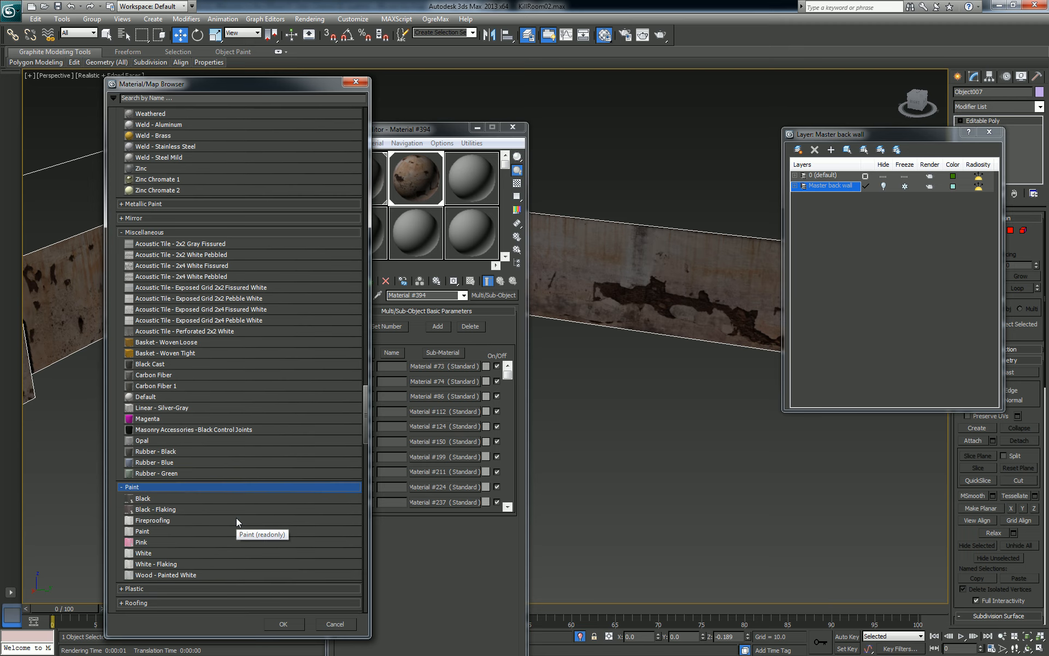
pyautogui.scroll(-5, 236, 517)
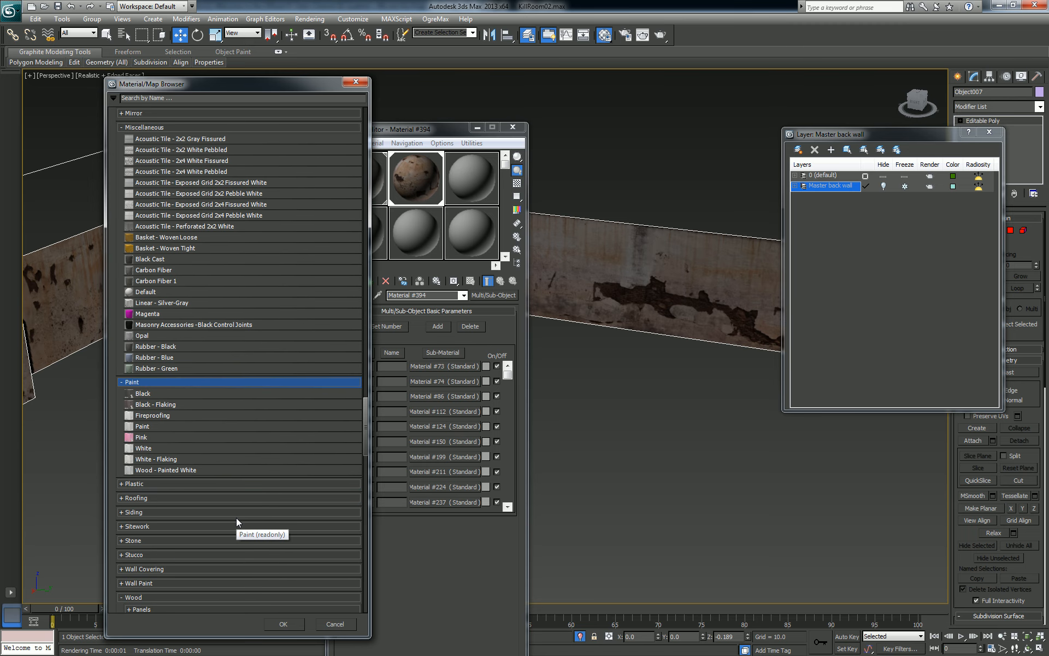
pyautogui.click(149, 554)
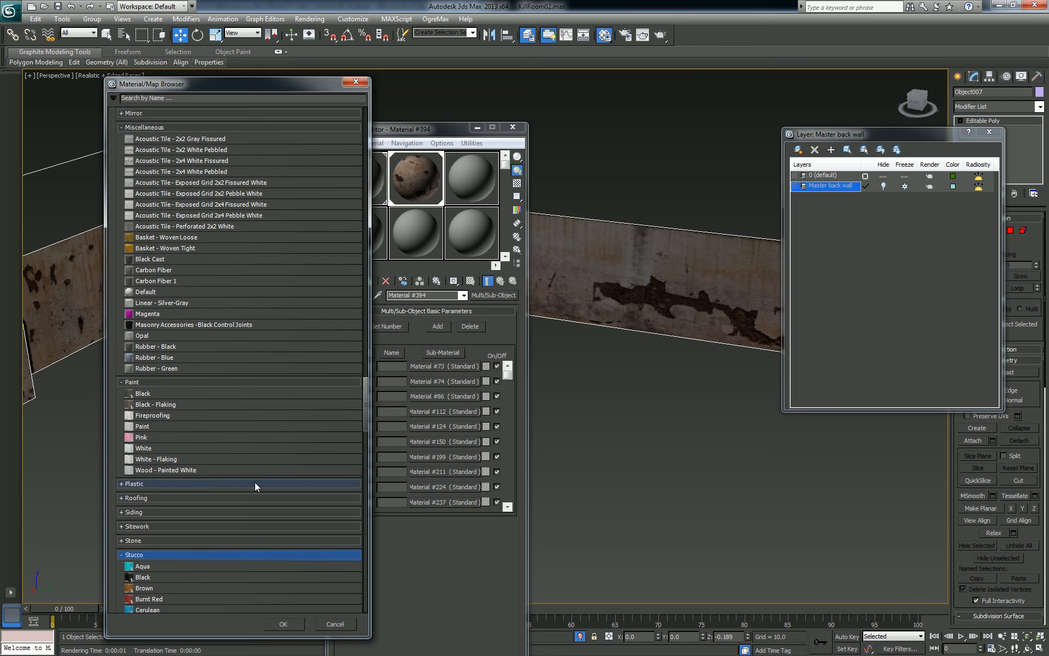
pyautogui.scroll(-10, 255, 482)
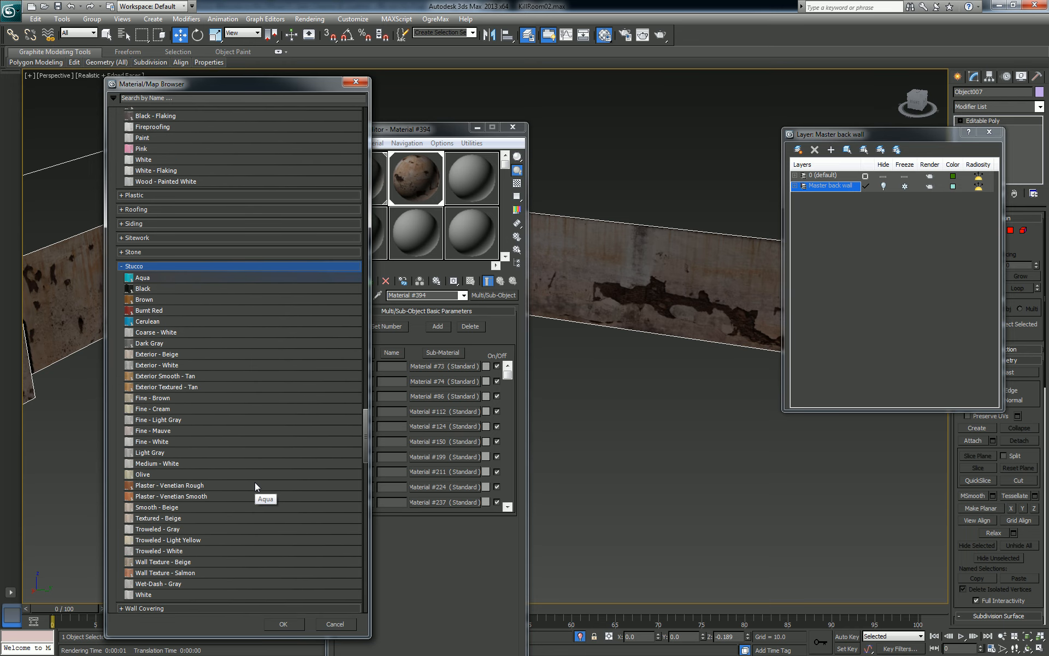
pyautogui.scroll(-3, 255, 486)
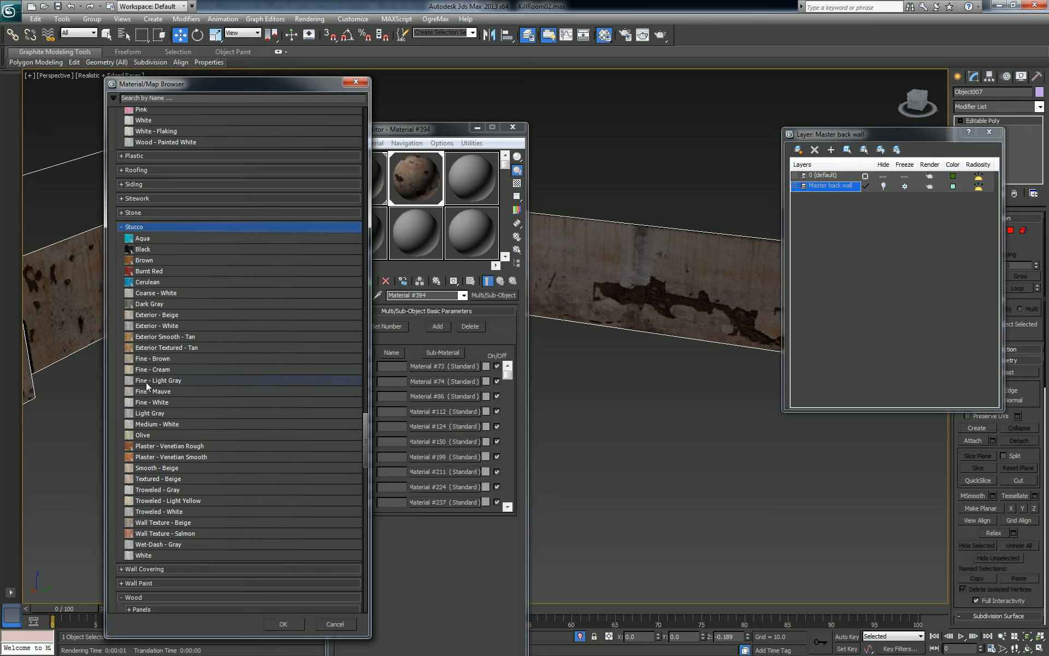
pyautogui.click(355, 82)
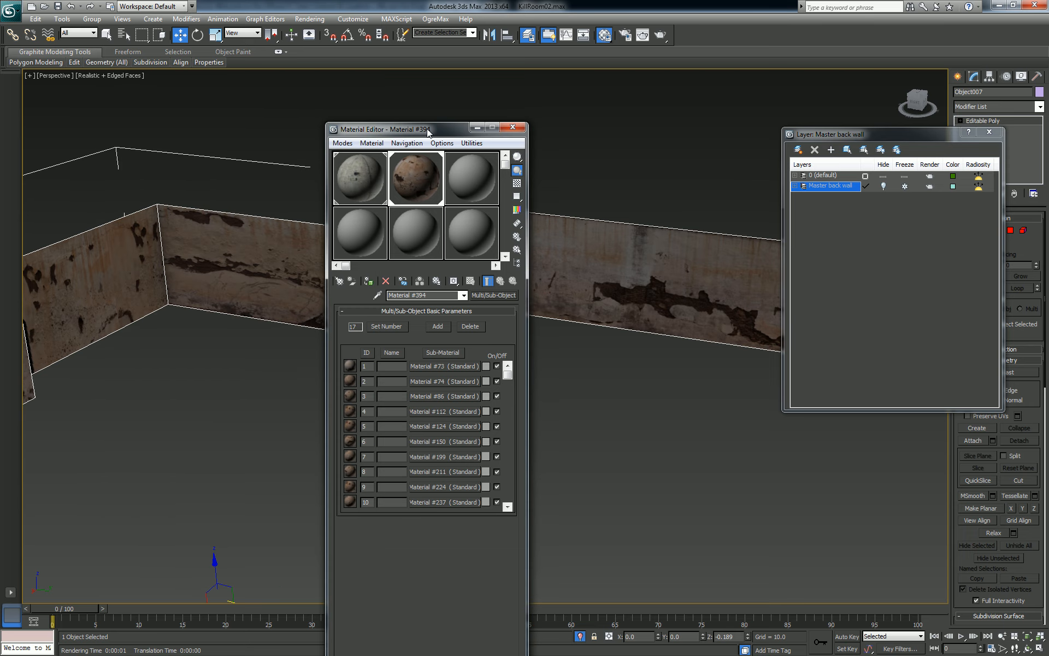
pyautogui.moveTo(427, 130); pyautogui.dragTo(0, 147)
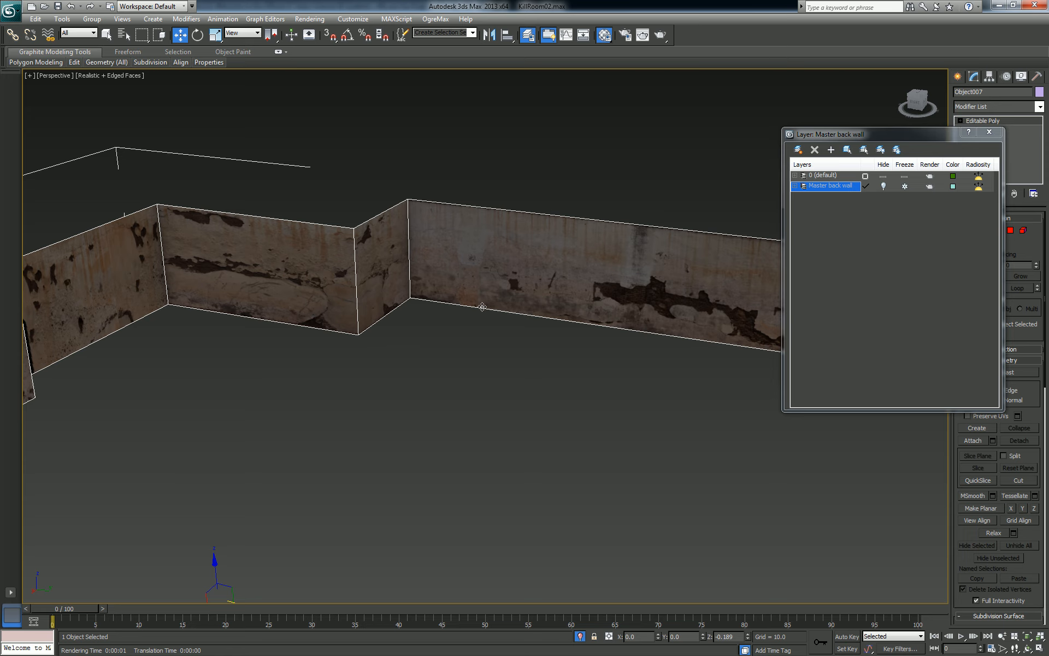
# Step: Frame the whole perimeter wall from above and move the layer dialog out of the viewport
pyautogui.scroll(-1, 483, 301)
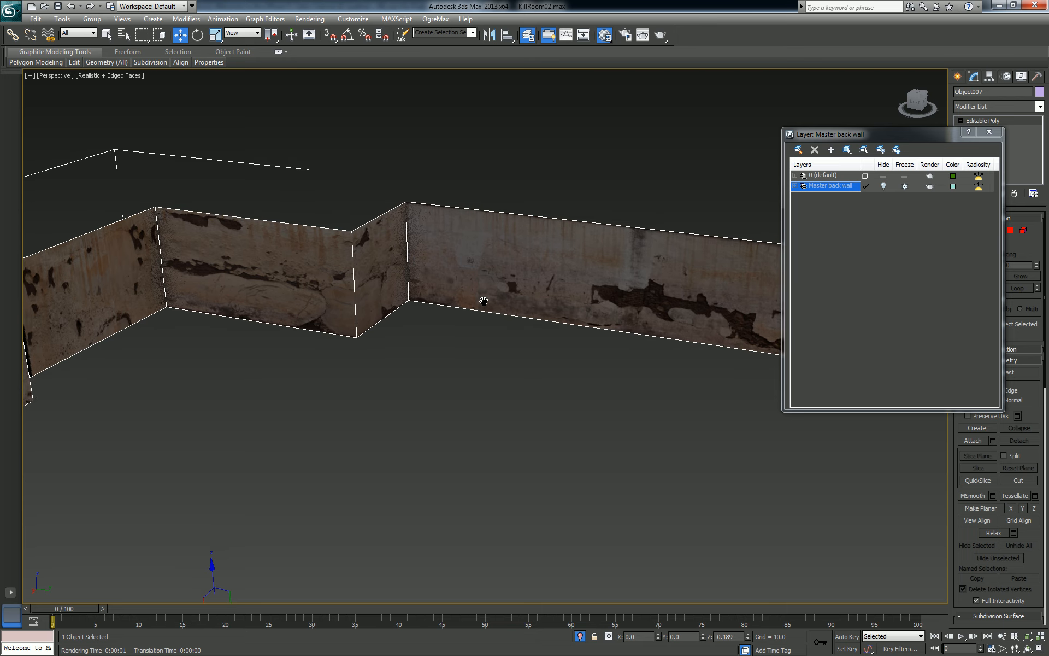
pyautogui.scroll(-2, 484, 301)
pyautogui.moveTo(471, 351); pyautogui.dragTo(557, 346, button='middle')
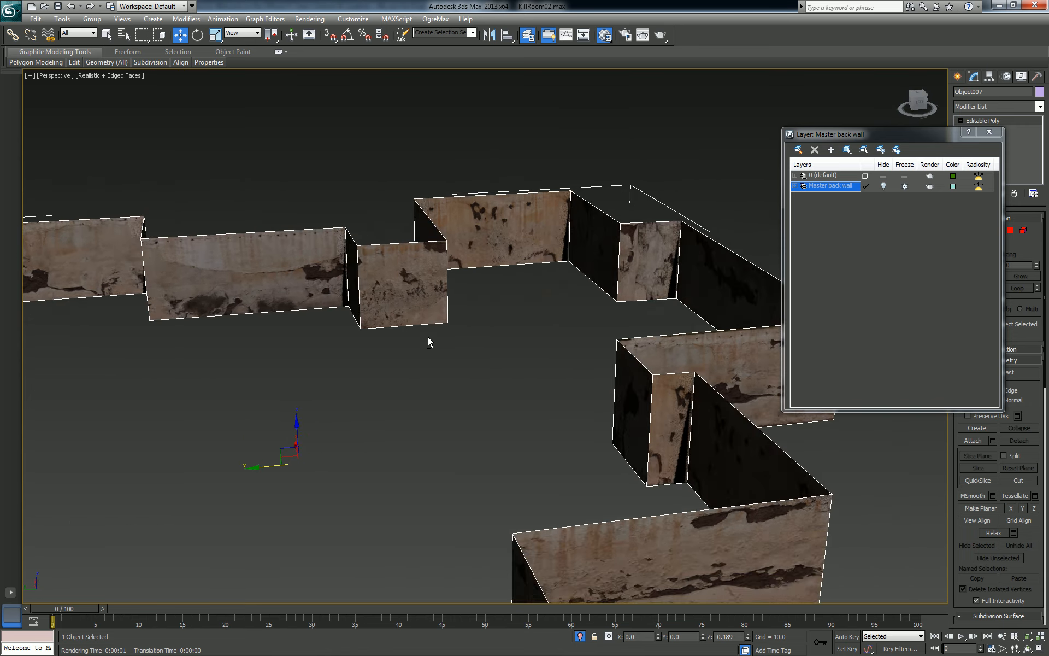
pyautogui.keyDown('alt'); pyautogui.moveTo(429, 343); pyautogui.dragTo(393, 321, button='middle'); pyautogui.keyUp('alt')
pyautogui.scroll(-3, 355, 295)
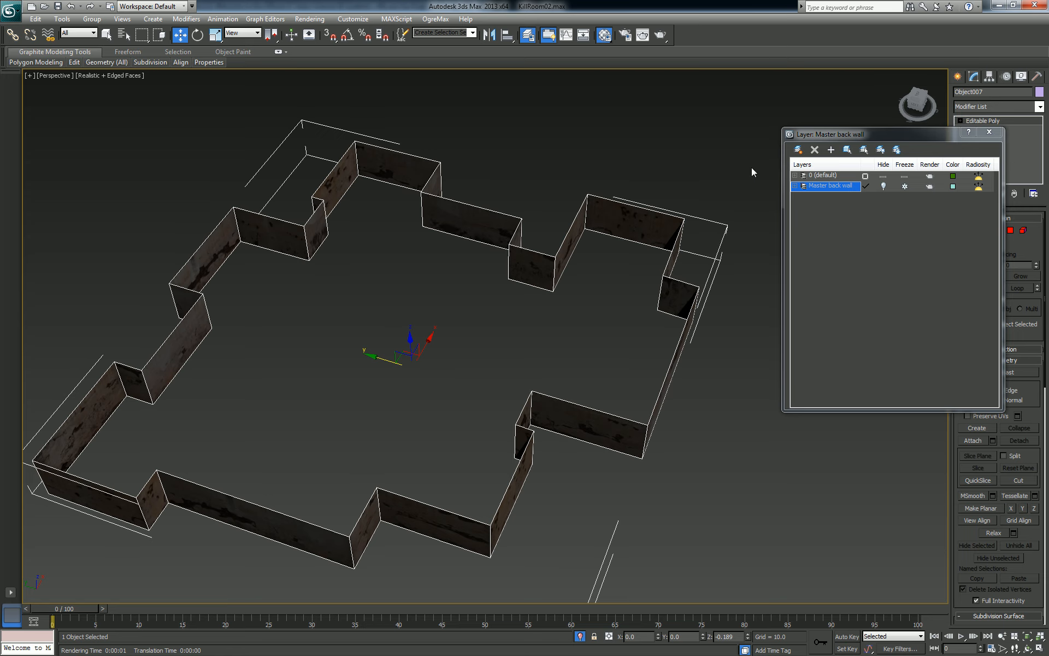
pyautogui.moveTo(901, 140); pyautogui.dragTo(695, 170)
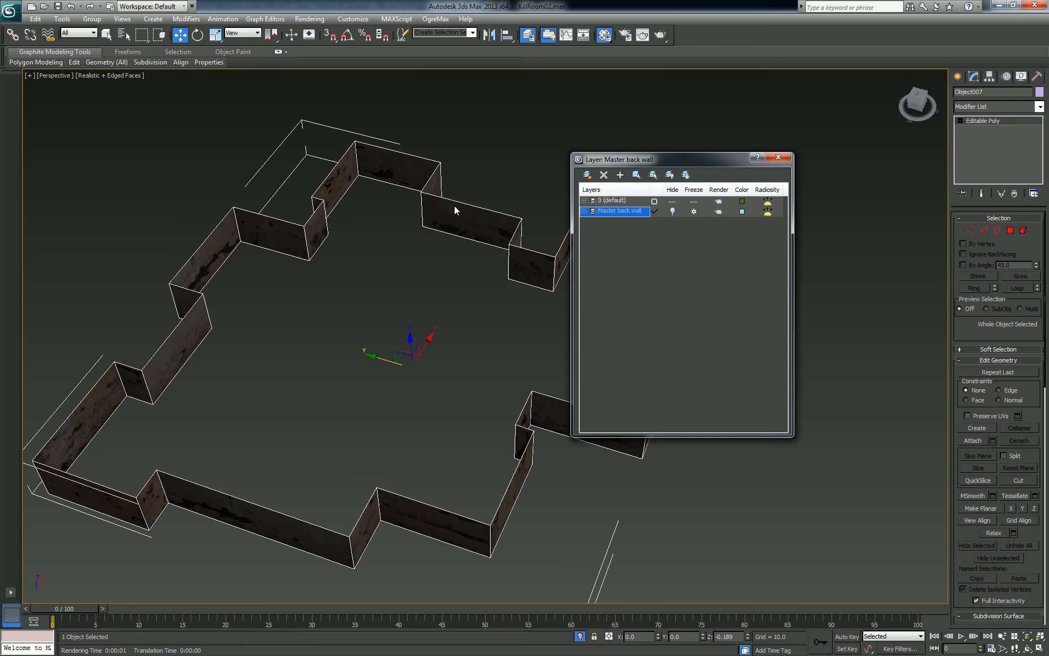
pyautogui.keyDown('alt'); pyautogui.moveTo(421, 253); pyautogui.dragTo(395, 224, button='middle'); pyautogui.keyUp('alt')
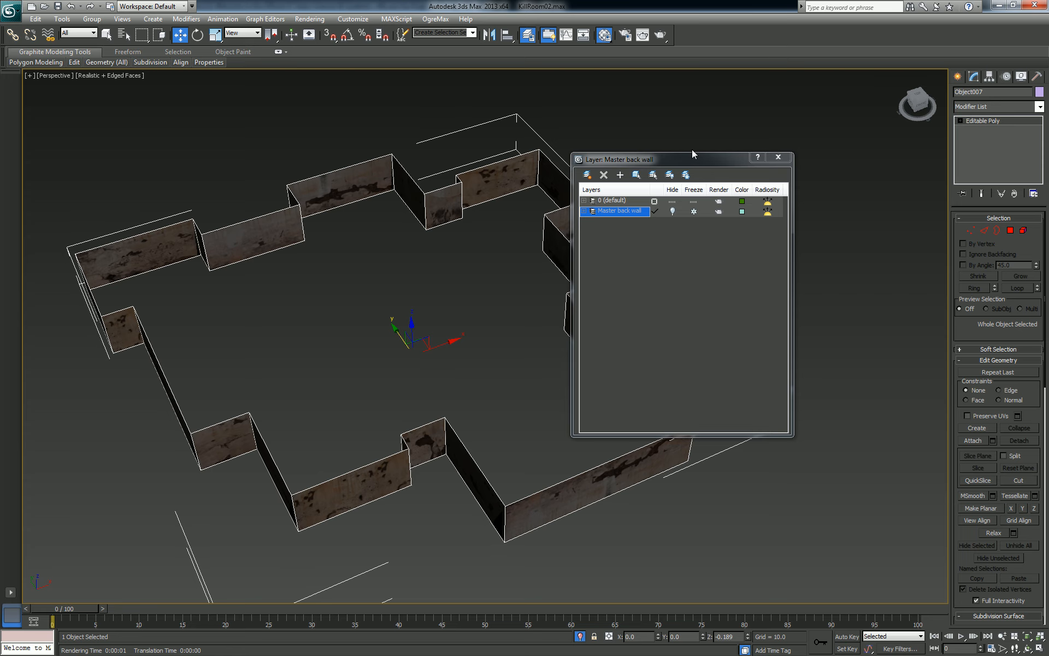
pyautogui.moveTo(694, 159); pyautogui.dragTo(0, 218)
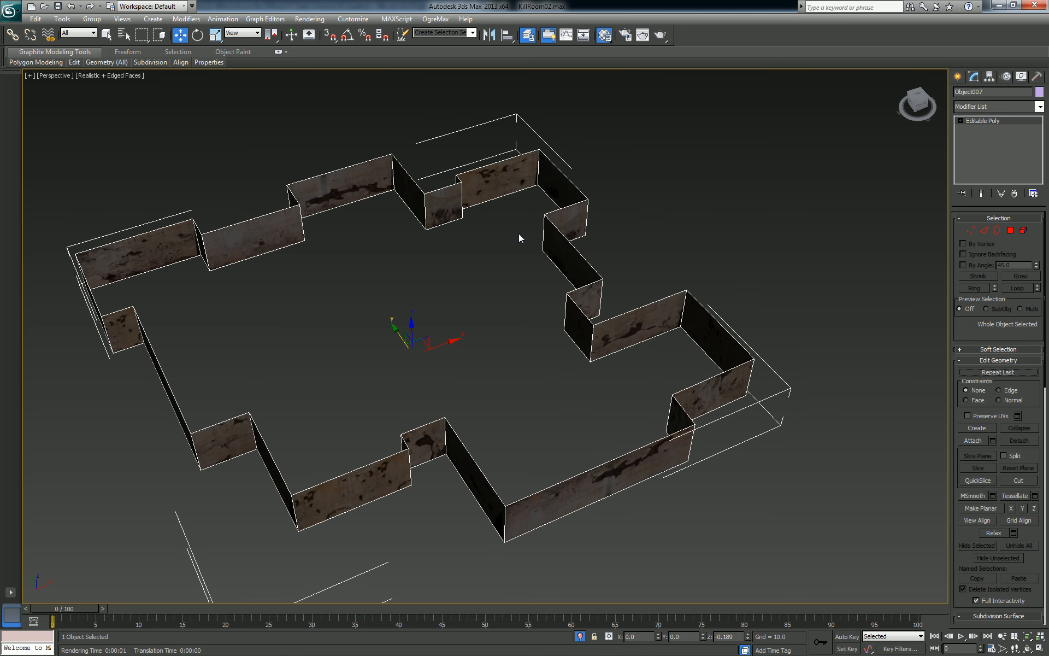
# Step: Switch the perimeter wall to polygon level, select one of its inner return faces, and view it from another side
pyautogui.click(1010, 231)
pyautogui.click(410, 200)
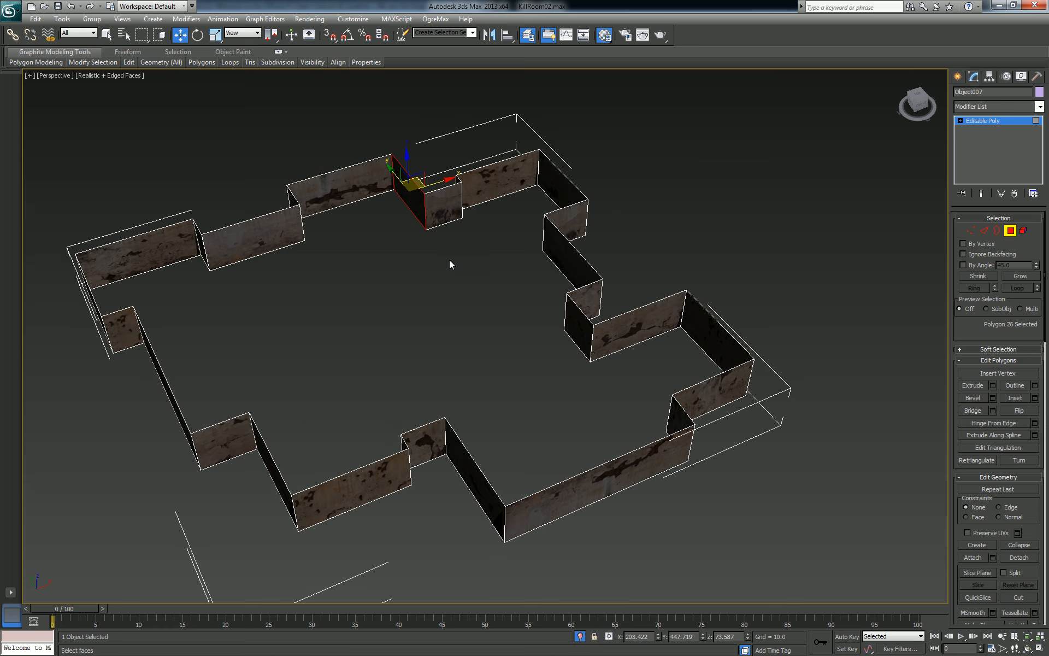
pyautogui.keyDown('alt'); pyautogui.moveTo(471, 267); pyautogui.dragTo(526, 269, button='middle'); pyautogui.keyUp('alt')
pyautogui.scroll(5, 424, 279)
pyautogui.scroll(-5, 410, 276)
pyautogui.keyDown('alt'); pyautogui.moveTo(543, 266); pyautogui.dragTo(510, 303, button='middle'); pyautogui.keyUp('alt')
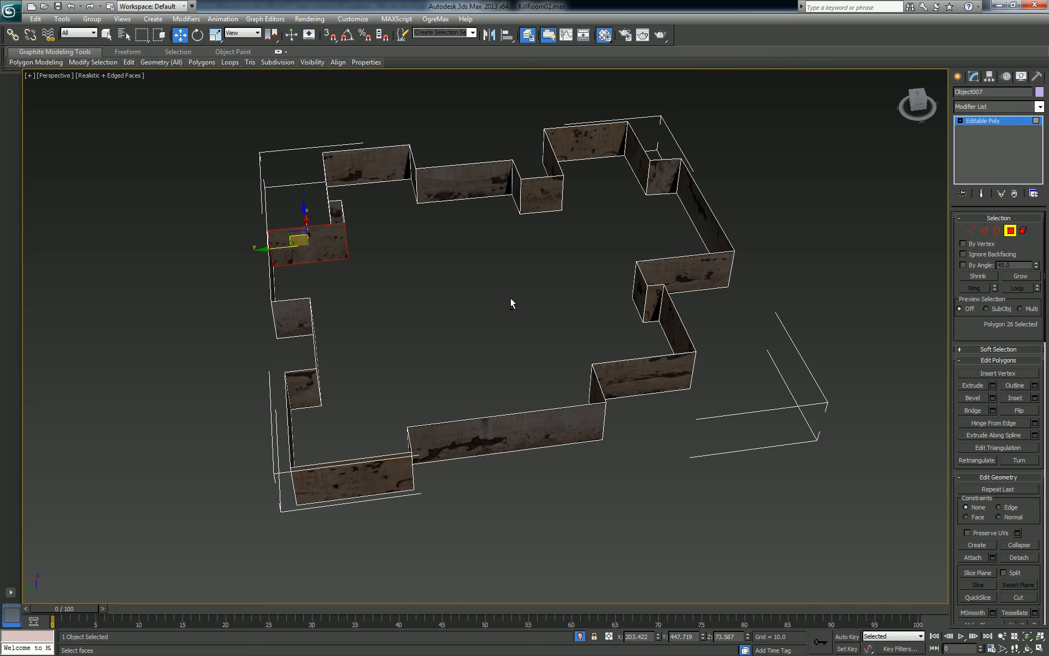
# Step: Select the connected wall polygons along one half of the perimeter and detach them as a separate object
pyautogui.keyDown('alt'); pyautogui.moveTo(510, 300); pyautogui.dragTo(461, 270, button='middle'); pyautogui.keyUp('alt')
pyautogui.moveTo(312, 144); pyautogui.dragTo(392, 229)
pyautogui.keyDown('ctrl'); pyautogui.moveTo(405, 114); pyautogui.dragTo(579, 155); pyautogui.keyUp('ctrl')
pyautogui.keyDown('ctrl'); pyautogui.moveTo(535, 119); pyautogui.dragTo(737, 252); pyautogui.keyUp('ctrl')
pyautogui.moveTo(554, 289)
pyautogui.keyDown('alt'); pyautogui.mouseDown(button='middle')
pyautogui.moveTo(576, 297)
pyautogui.moveTo(552, 309)
pyautogui.mouseUp(button='middle'); pyautogui.keyUp('alt')
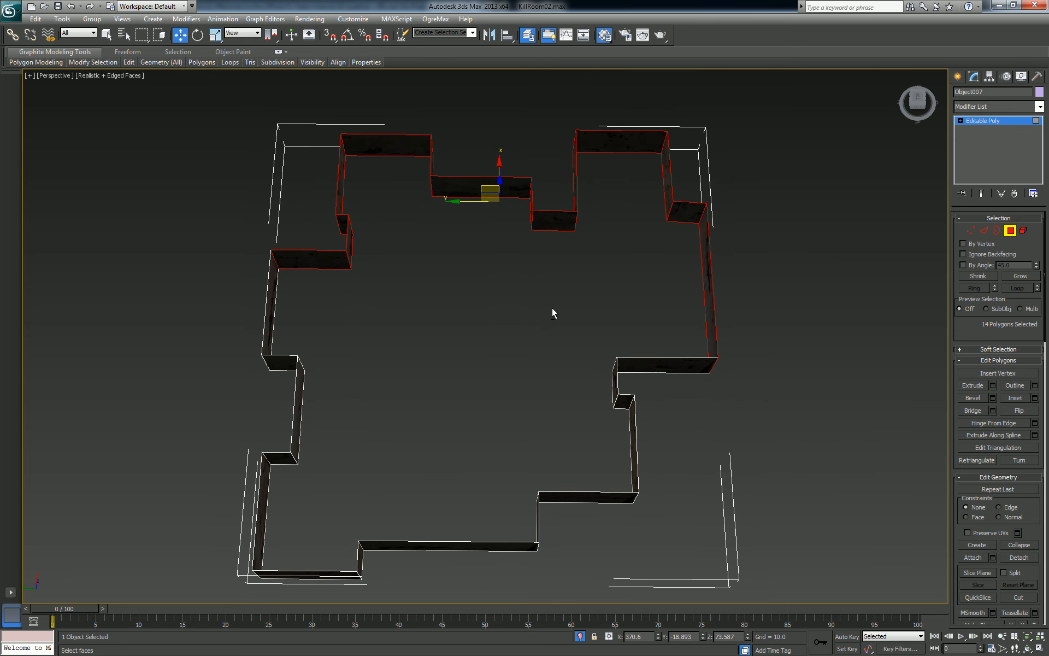
pyautogui.keyDown('alt'); pyautogui.moveTo(538, 304); pyautogui.dragTo(505, 298, button='middle'); pyautogui.keyUp('alt')
pyautogui.keyDown('ctrl'); pyautogui.click(267, 171); pyautogui.keyUp('ctrl')
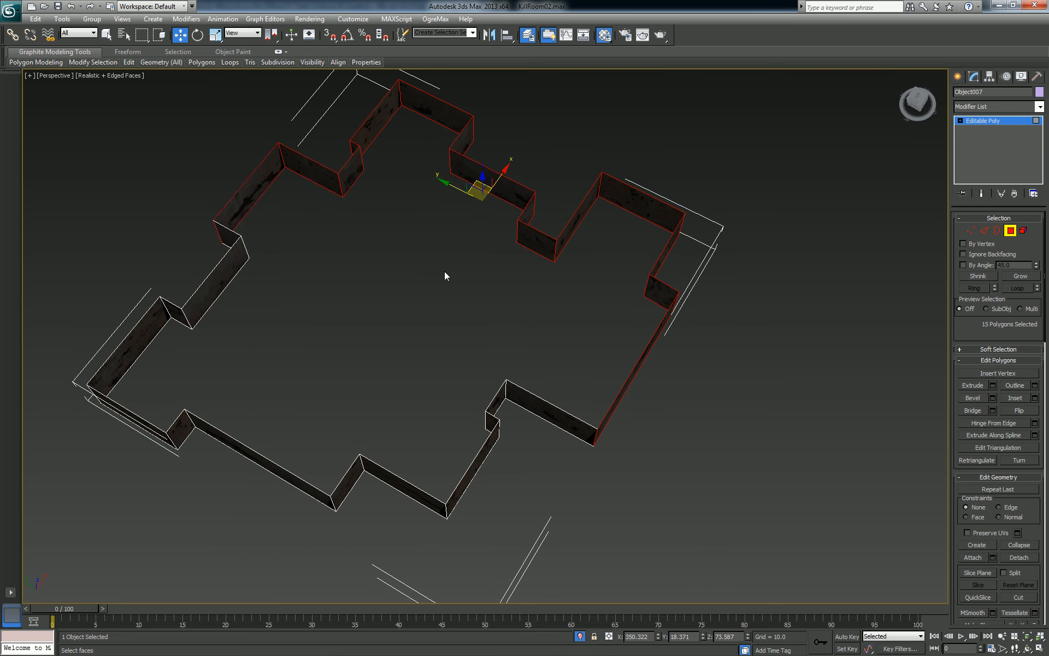
pyautogui.keyDown('alt'); pyautogui.moveTo(444, 271); pyautogui.dragTo(450, 283, button='middle'); pyautogui.keyUp('alt')
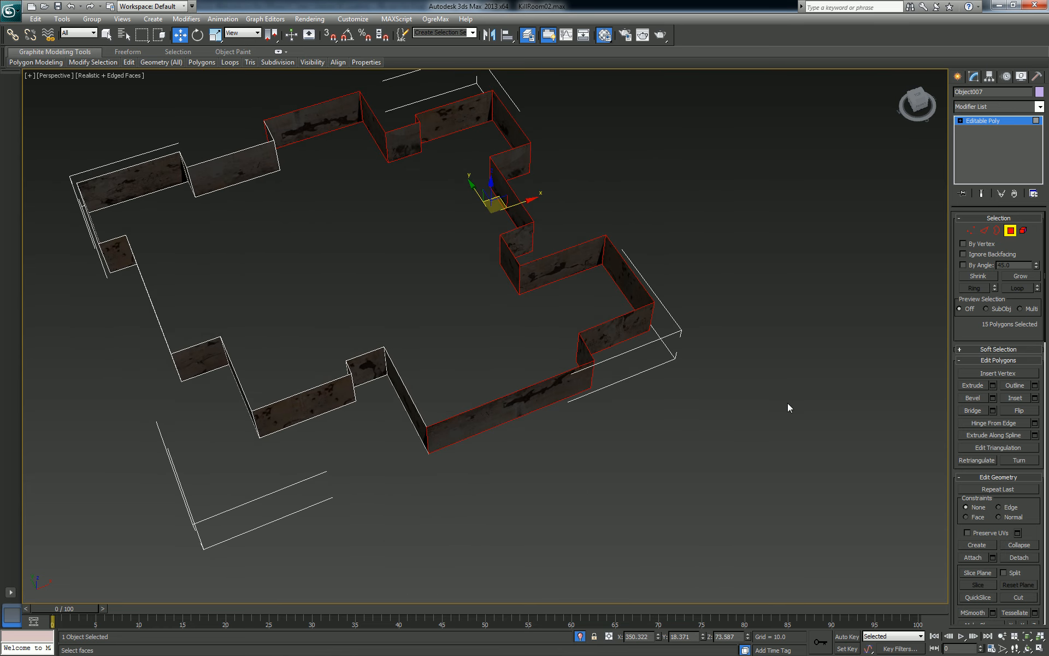
pyautogui.click(1027, 558)
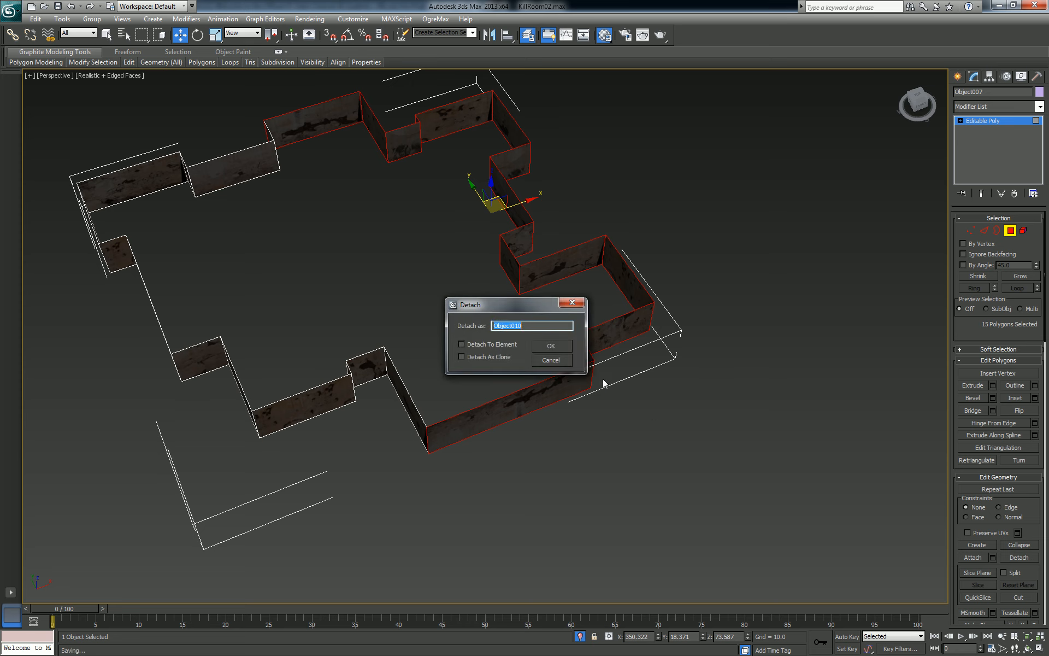
pyautogui.click(566, 355)
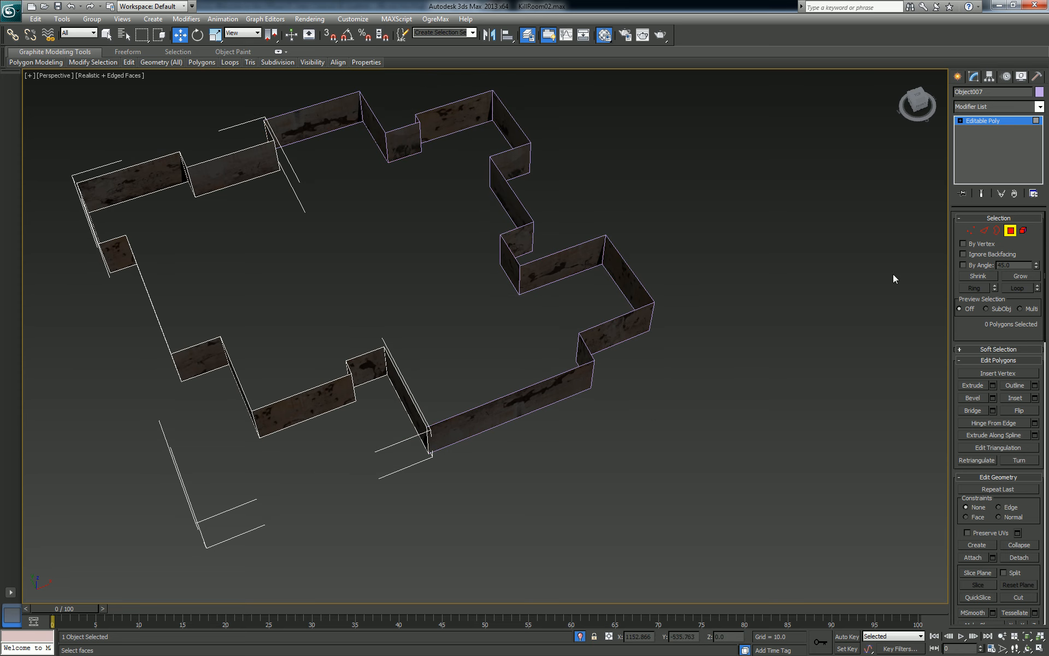
# Step: Leave polygon level on the remaining wall half, open Render To Texture, and move its dialog off the wall
pyautogui.click(1010, 230)
pyautogui.click(666, 309)
pyautogui.click(426, 124)
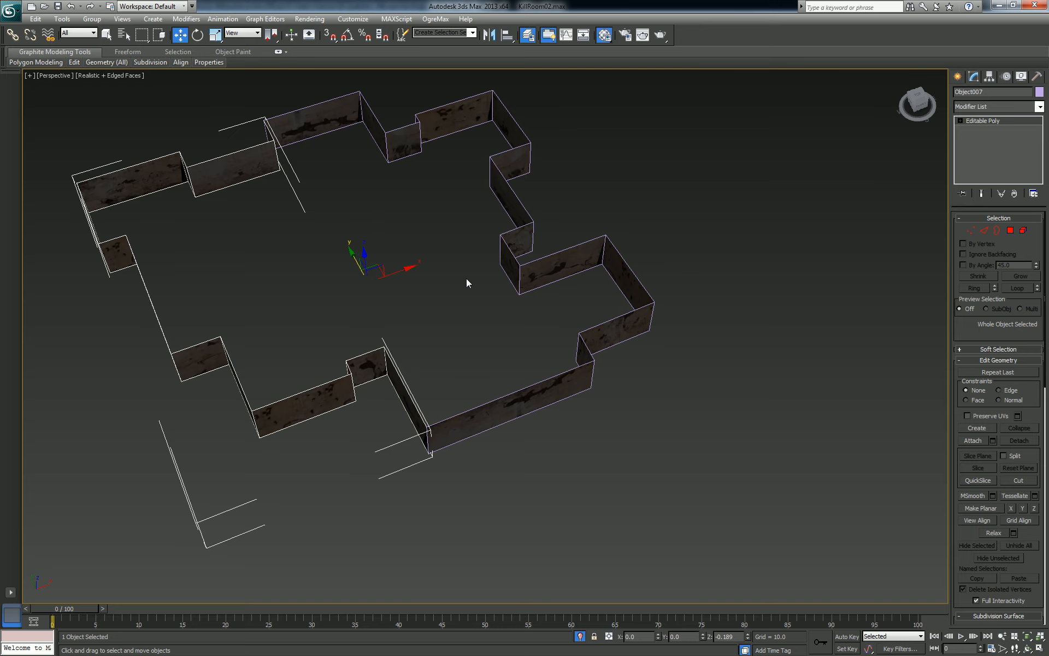
pyautogui.keyDown('alt'); pyautogui.moveTo(467, 280); pyautogui.dragTo(568, 308, button='middle'); pyautogui.keyUp('alt')
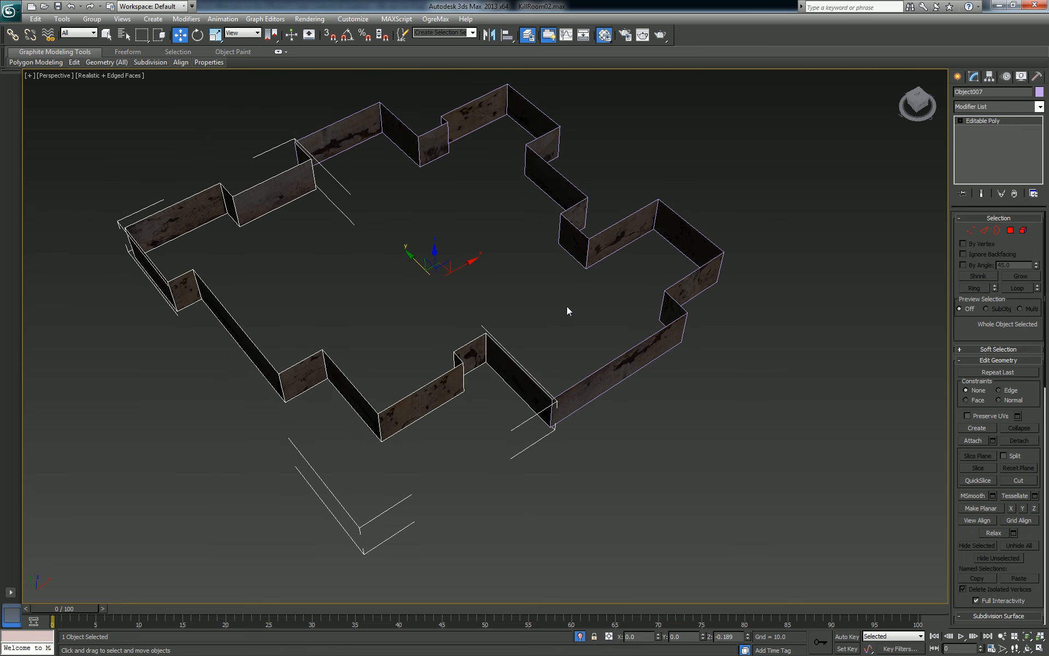
pyautogui.press('q')
pyautogui.press('0')
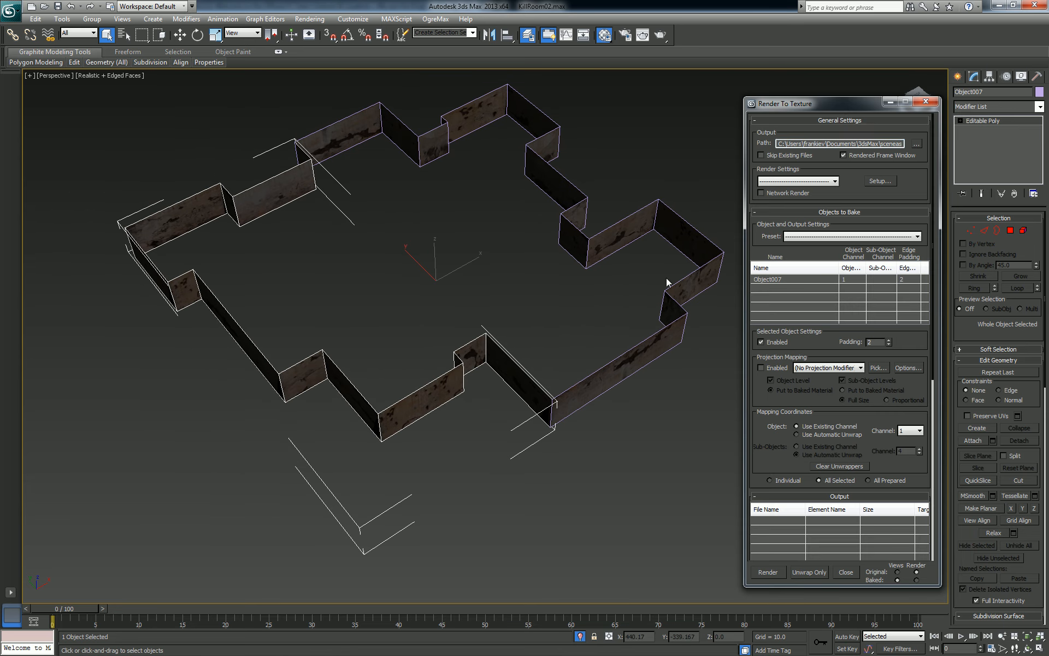
pyautogui.moveTo(844, 102); pyautogui.dragTo(783, 62)
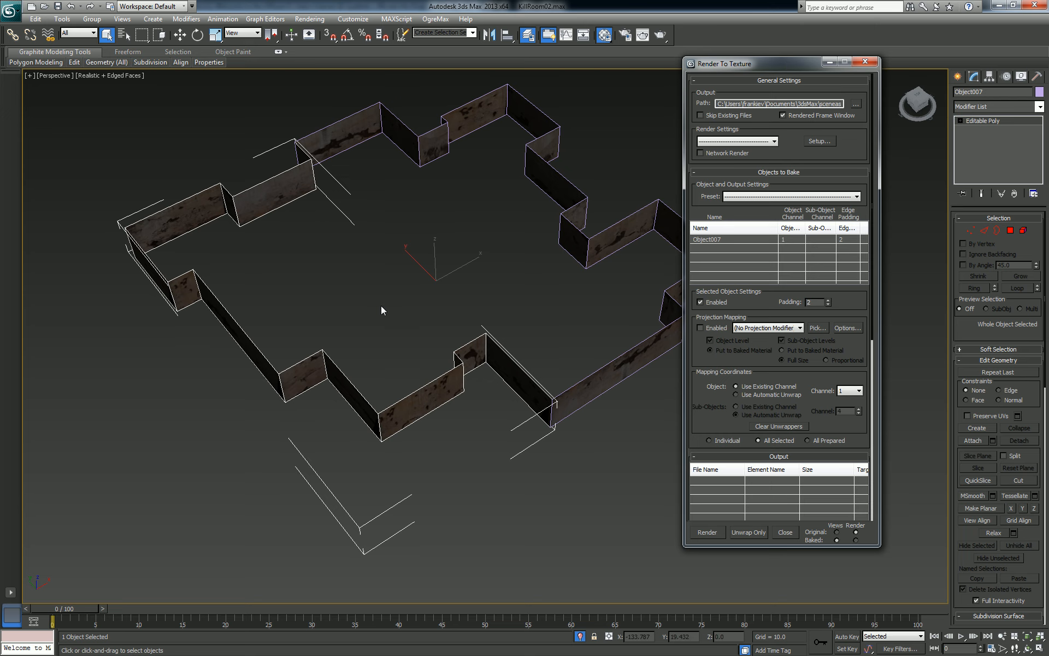
# Step: Rename the remaining half of the perimeter wall as Outer_wall1
pyautogui.doubleClick(984, 92)
pyautogui.write('w')
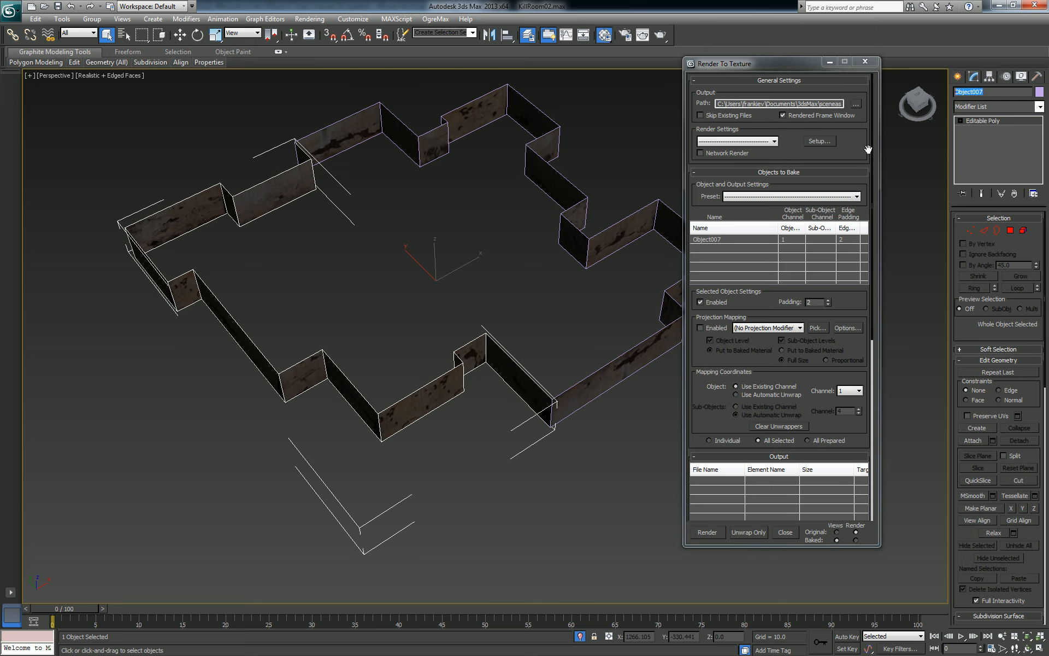
pyautogui.write('alls')
pyautogui.press('BackSpace')
pyautogui.press('BackSpace')
pyautogui.press('BackSpace')
pyautogui.press('BackSpace')
pyautogui.press('BackSpace')
pyautogui.write('Outer+_wall1')
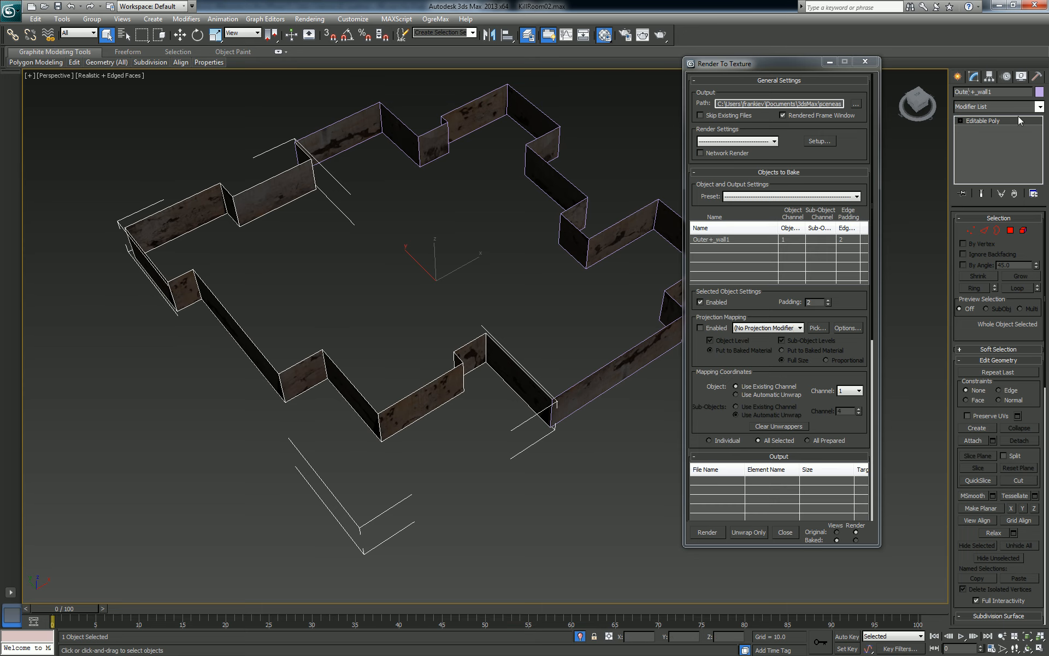
pyautogui.press('Delete')
pyautogui.press('Delete')
pyautogui.write('_')
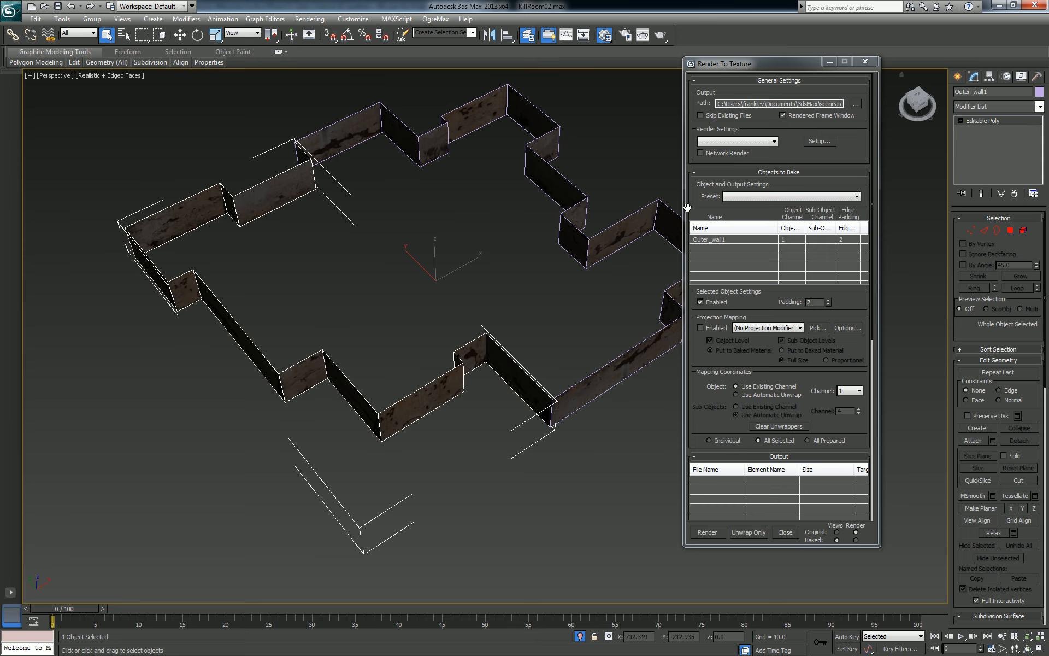
# Step: Select the detached half of the perimeter wall and rename it as Outer_wall2
pyautogui.click(558, 191)
pyautogui.doubleClick(984, 91)
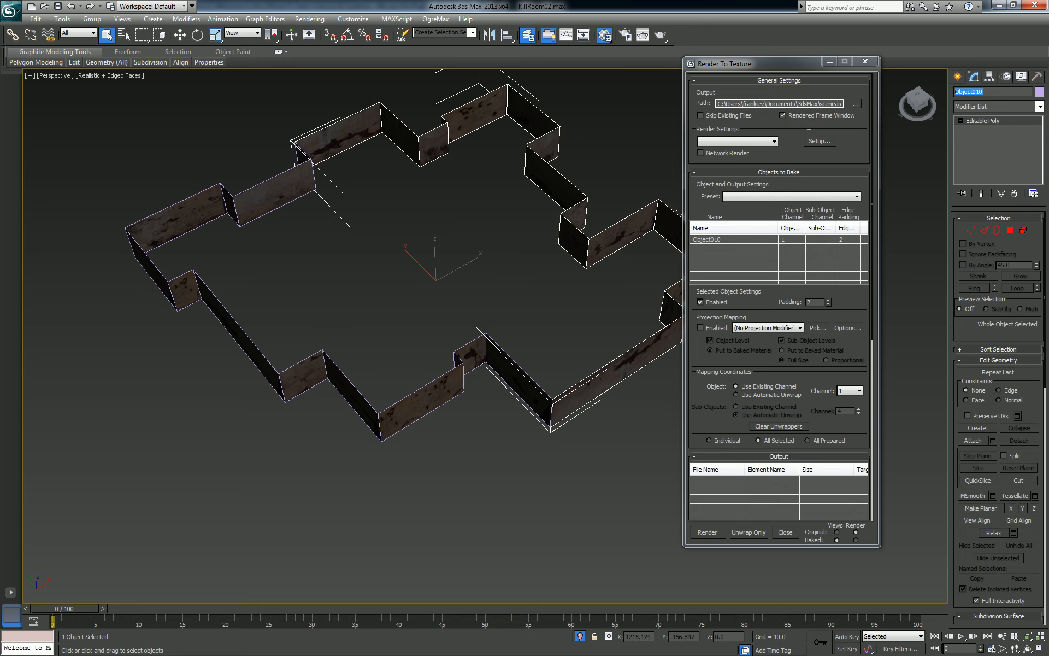
pyautogui.write('w')
pyautogui.press('BackSpace')
pyautogui.write('Outer_wall2')
pyautogui.press('Return')
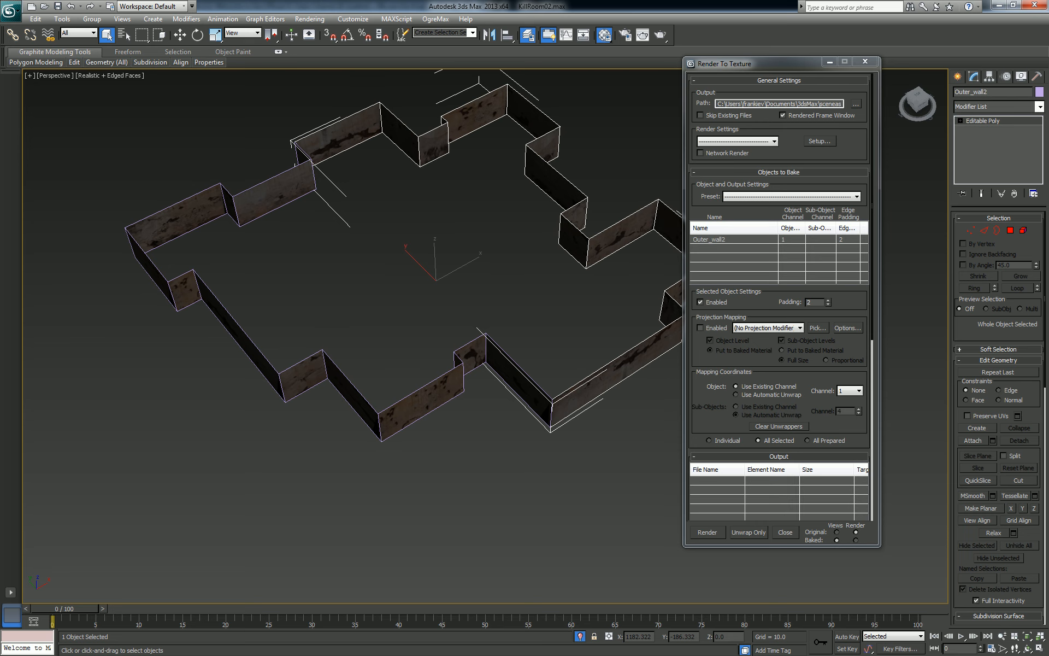
# Step: Copy the name Outer_wall2 from the detached half and apply it to the other wall half
pyautogui.click(1004, 94)
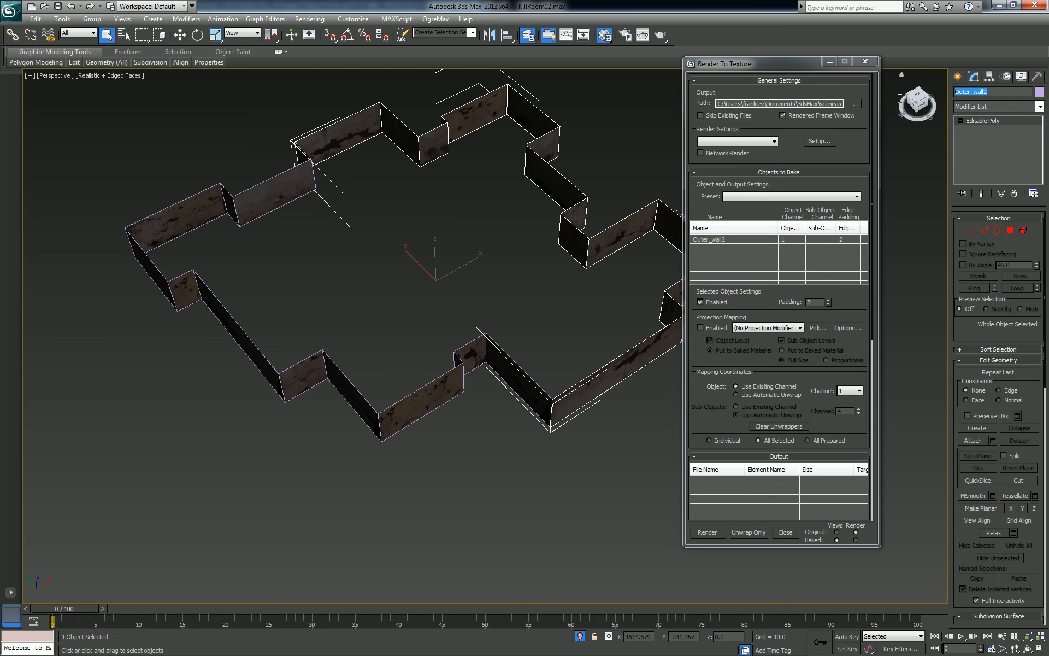
pyautogui.rightClick(982, 93)
pyautogui.click(976, 117)
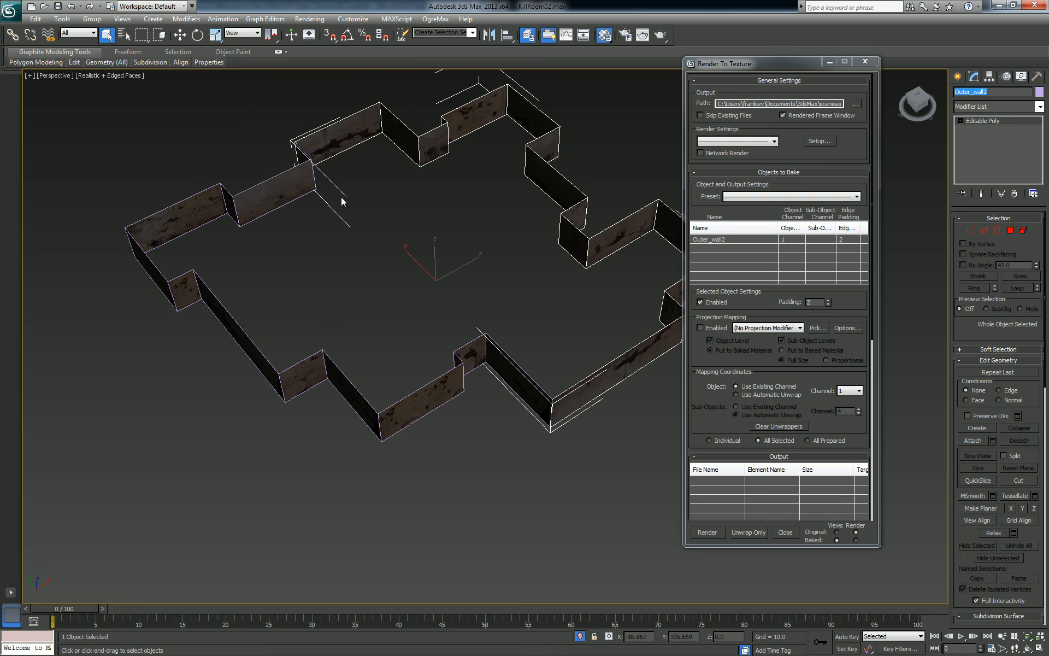
pyautogui.click(997, 94)
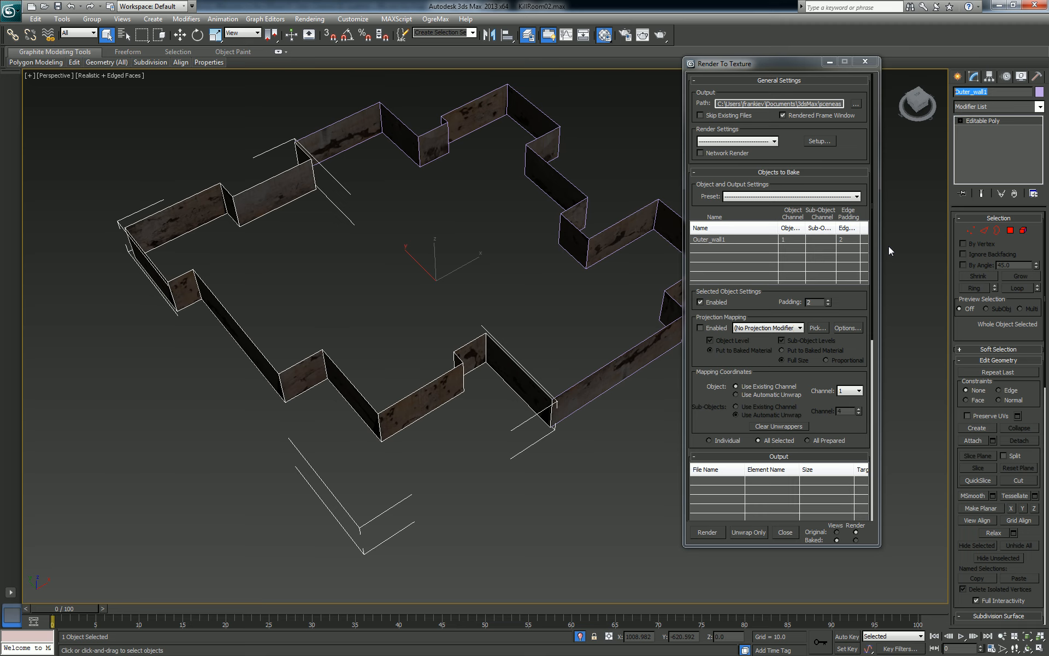
pyautogui.write('Outer_wall2')
pyautogui.click(452, 274)
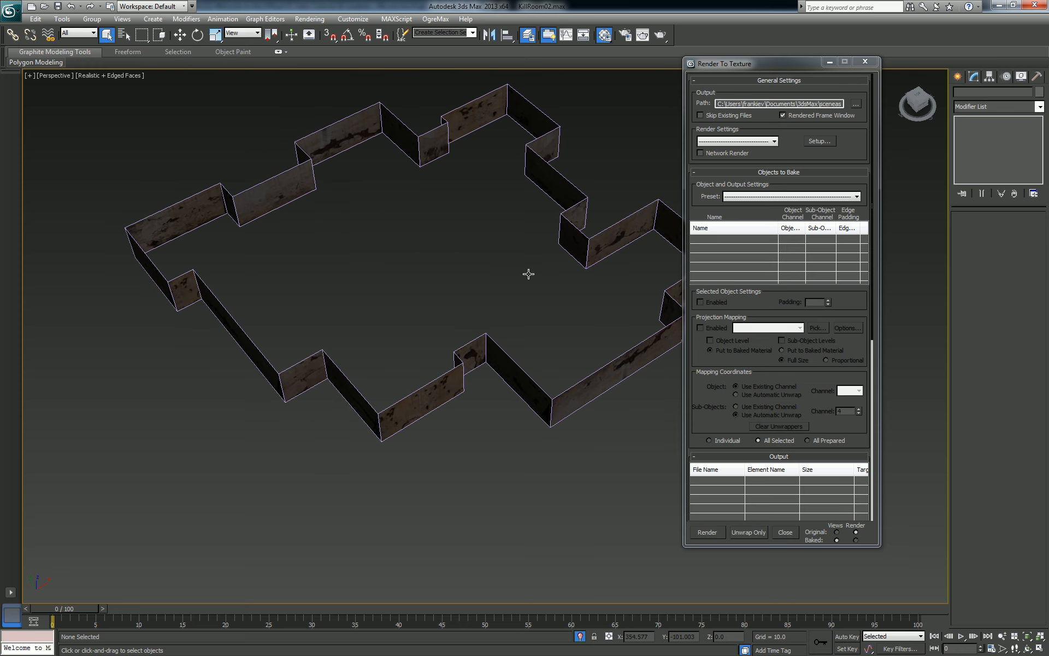
# Step: Check the names of both wall halves and set the non-detached half's name back to Outer_wall1
pyautogui.click(572, 259)
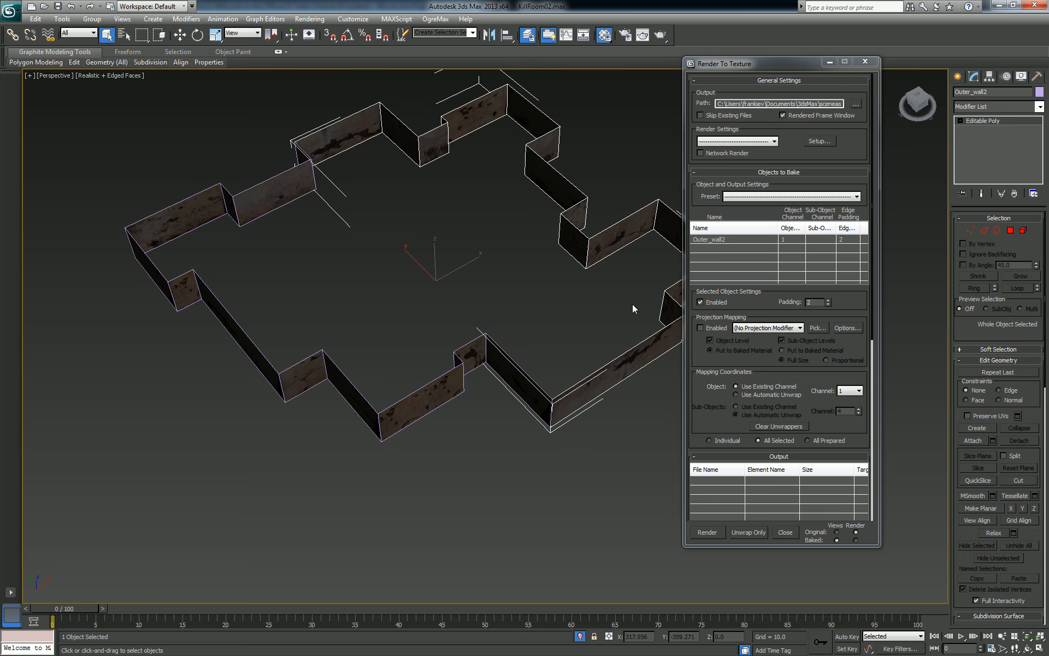
pyautogui.click(429, 388)
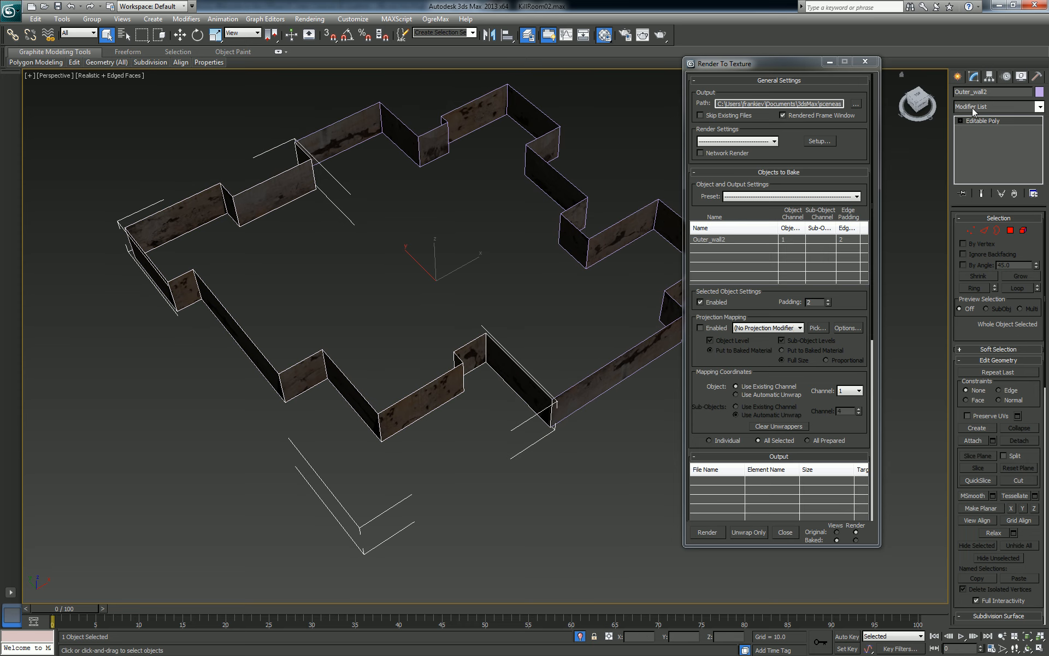
pyautogui.click(997, 94)
pyautogui.press('BackSpace')
pyautogui.write('1')
pyautogui.click(526, 119)
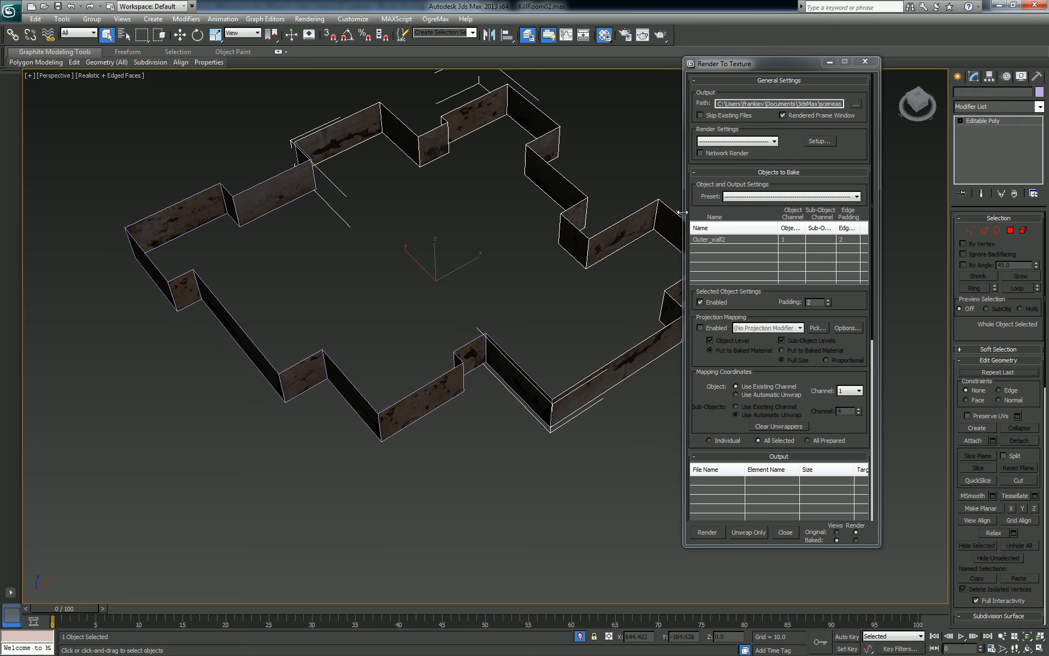
# Step: Select both wall halves together and examine their entries and bake settings in Render To Texture
pyautogui.click(456, 375)
pyautogui.keyDown('ctrl'); pyautogui.moveTo(417, 227); pyautogui.dragTo(606, 137); pyautogui.keyUp('ctrl')
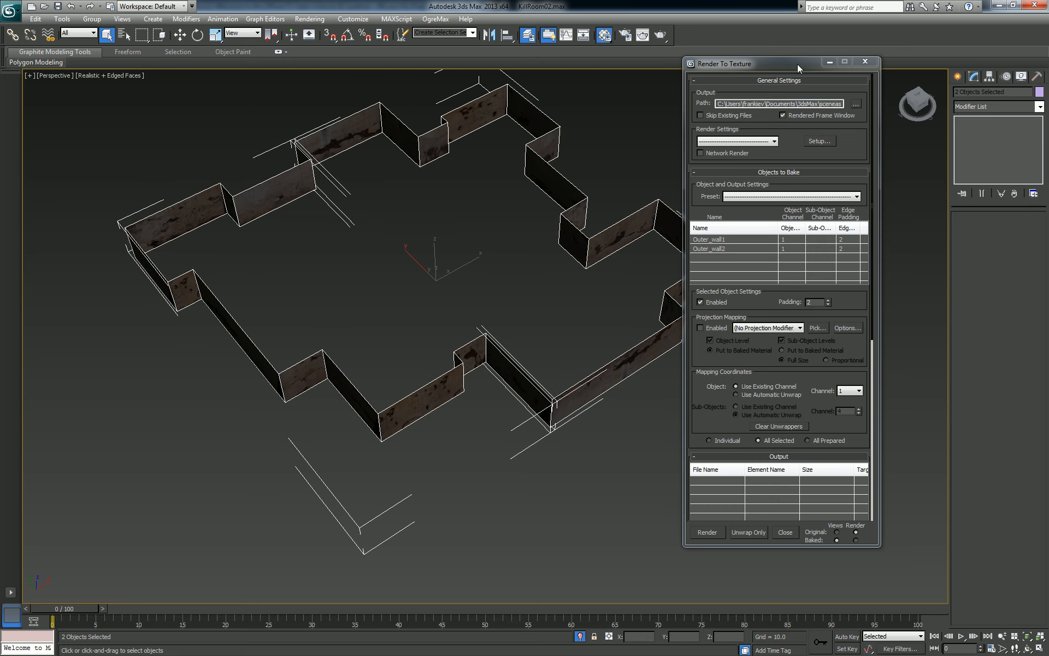
pyautogui.moveTo(798, 67); pyautogui.dragTo(836, 40)
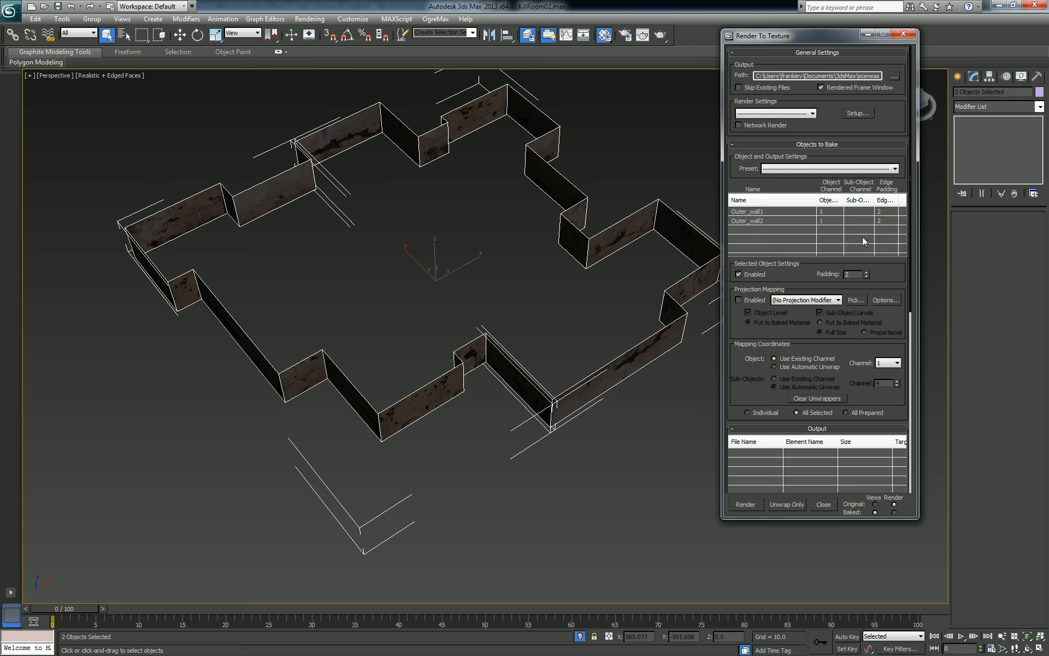
pyautogui.scroll(-3, 887, 118)
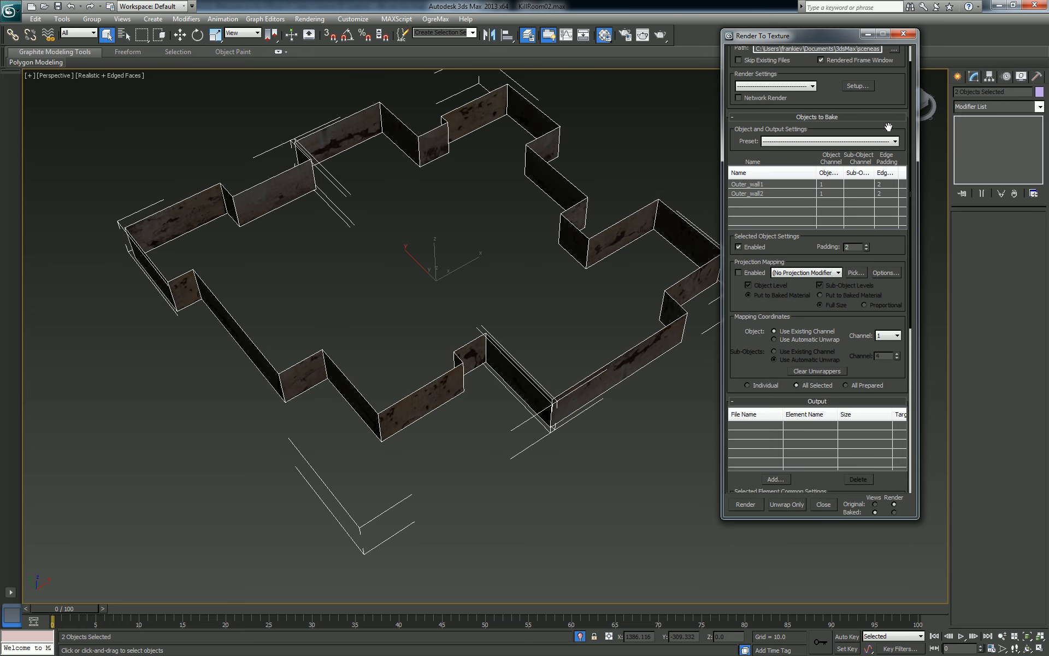
pyautogui.scroll(2, 888, 115)
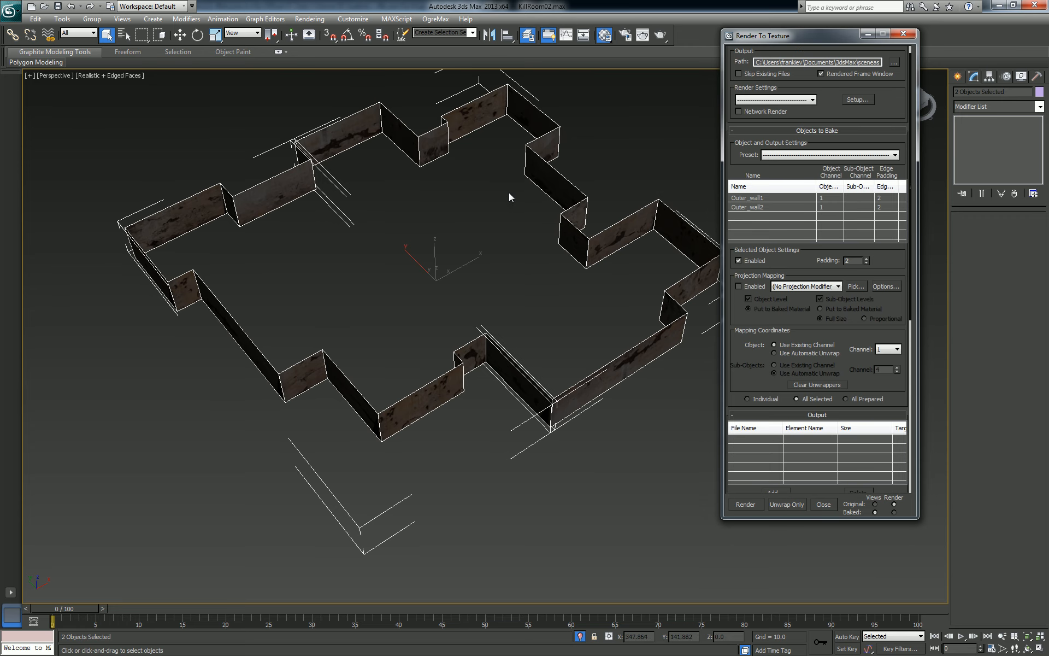
# Step: Select only Outer_wall1 and add an Unwrap UVW modifier to it
pyautogui.click(404, 235)
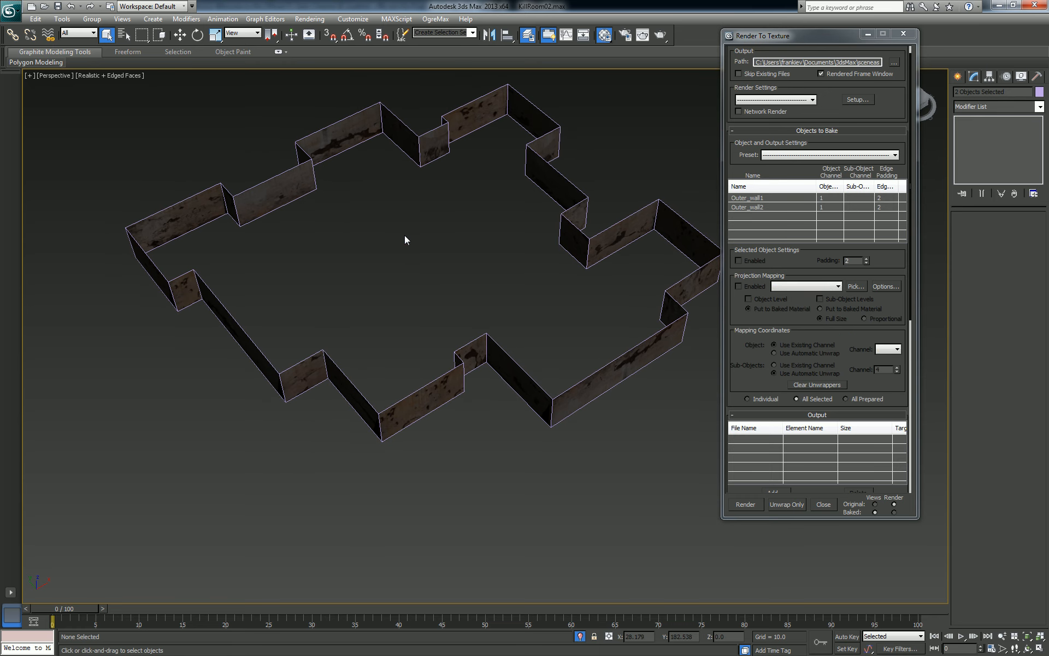
pyautogui.click(288, 178)
pyautogui.keyDown('alt'); pyautogui.moveTo(536, 286); pyautogui.dragTo(483, 247, button='middle'); pyautogui.keyUp('alt')
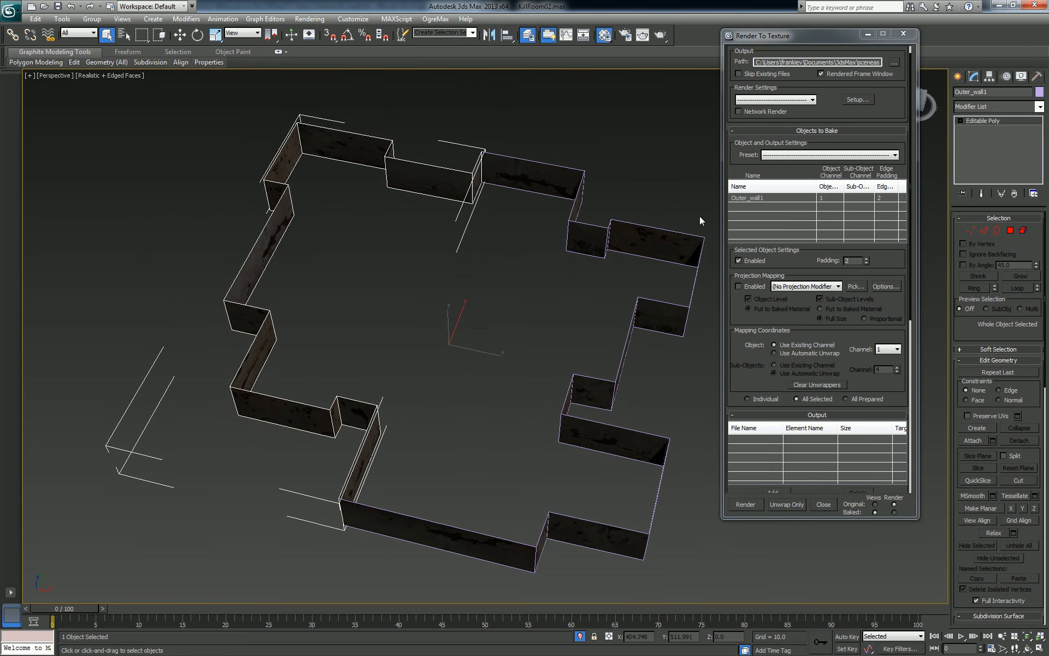
pyautogui.click(1040, 106)
pyautogui.scroll(-20, 968, 230)
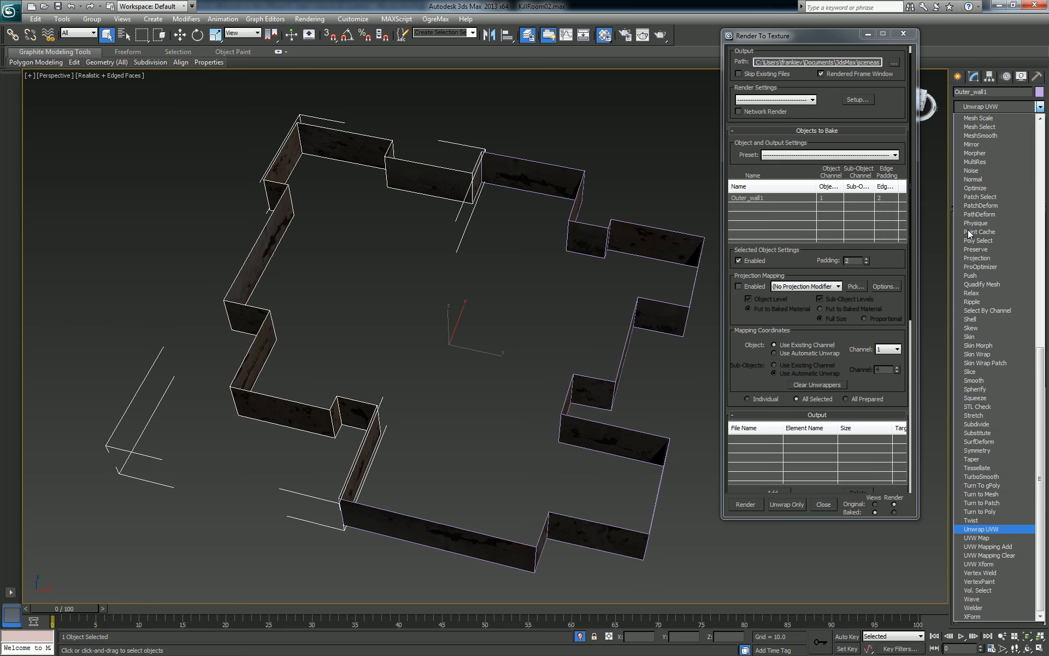
pyautogui.click(968, 229)
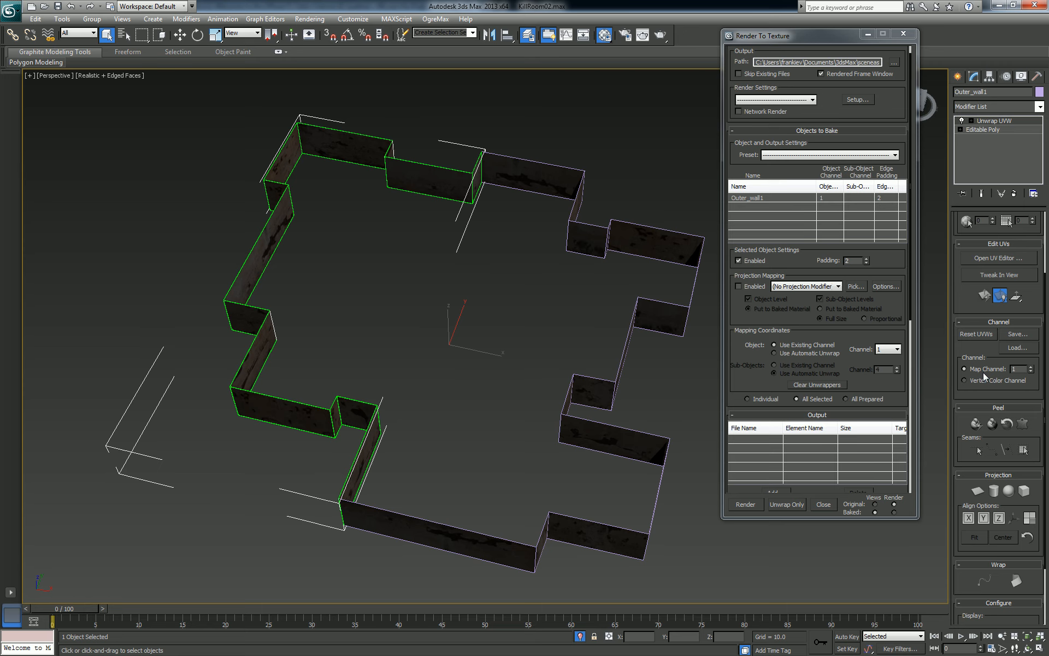
# Step: Set the Unwrap UVW map channel to 2 and move the current UVs to that channel
pyautogui.keyDown('alt'); pyautogui.moveTo(548, 342); pyautogui.dragTo(580, 359, button='middle'); pyautogui.keyUp('alt')
pyautogui.scroll(6, 561, 313)
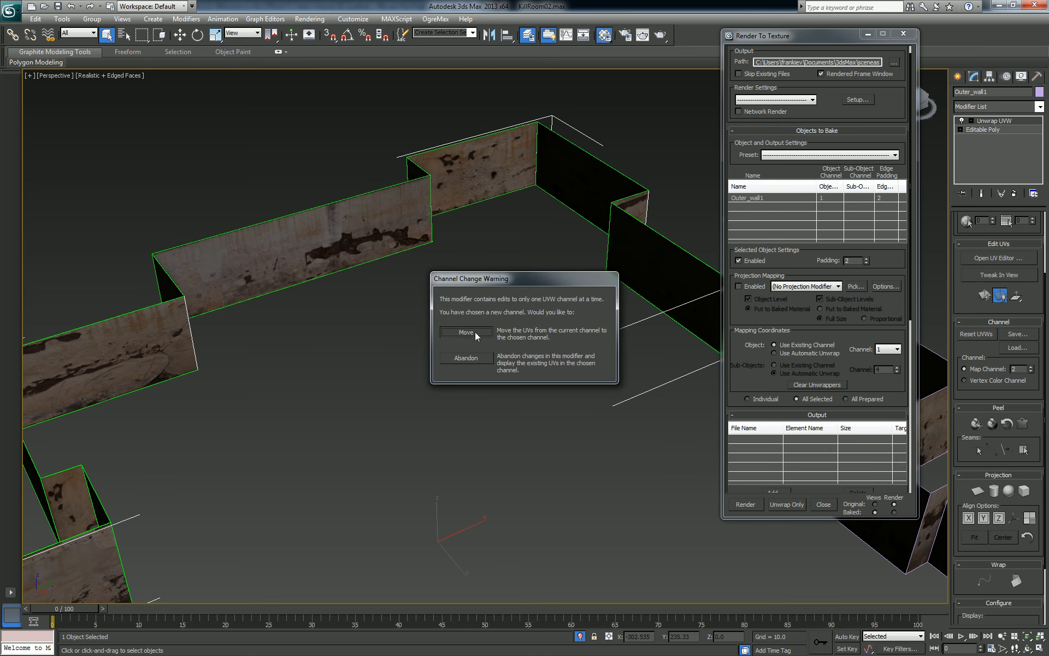
pyautogui.click(474, 333)
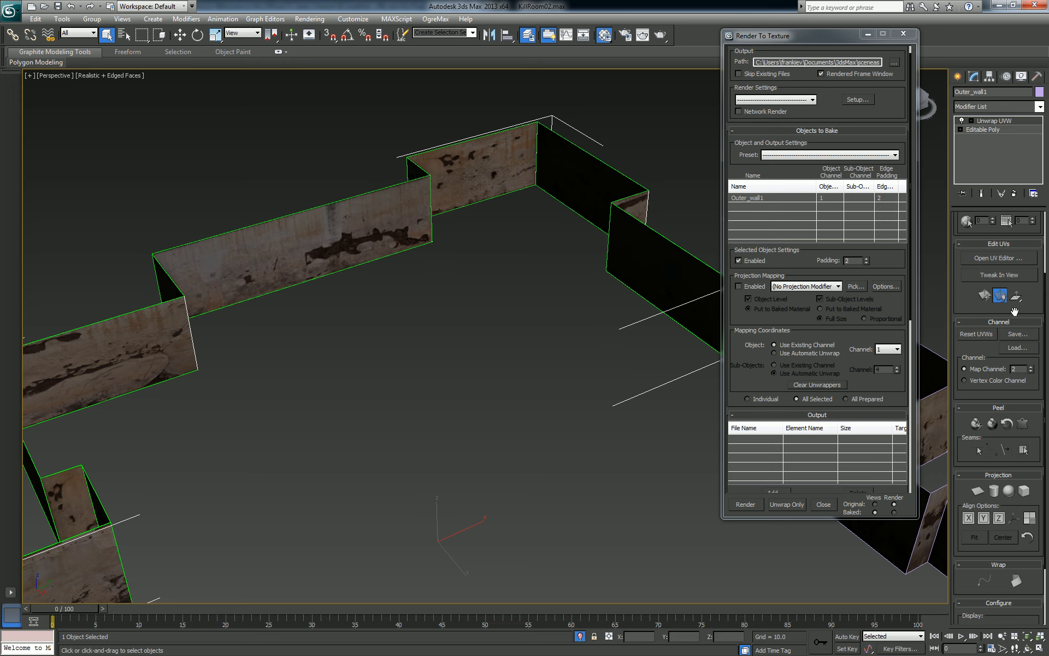
# Step: Open the UV editor for Outer_wall1 and select all of its overlapping UV vertices
pyautogui.click(999, 258)
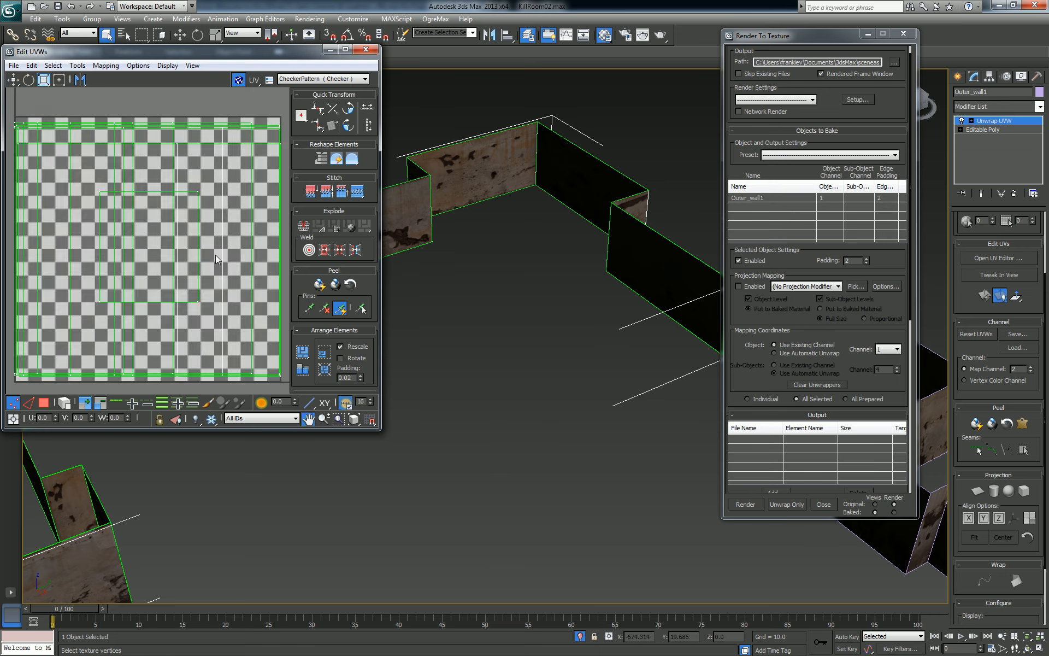
pyautogui.scroll(-4, 216, 255)
pyautogui.moveTo(49, 136); pyautogui.dragTo(279, 342)
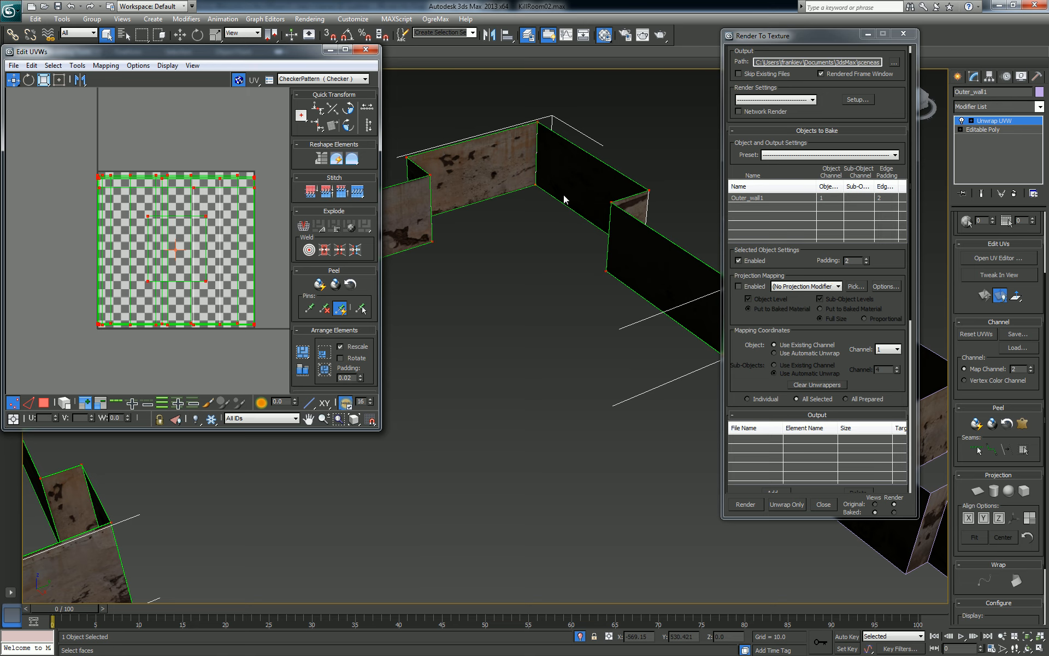
pyautogui.scroll(1, 563, 196)
pyautogui.moveTo(179, 257); pyautogui.dragTo(180, 262, button='middle')
pyautogui.scroll(-1, 179, 262)
pyautogui.scroll(-1, 179, 263)
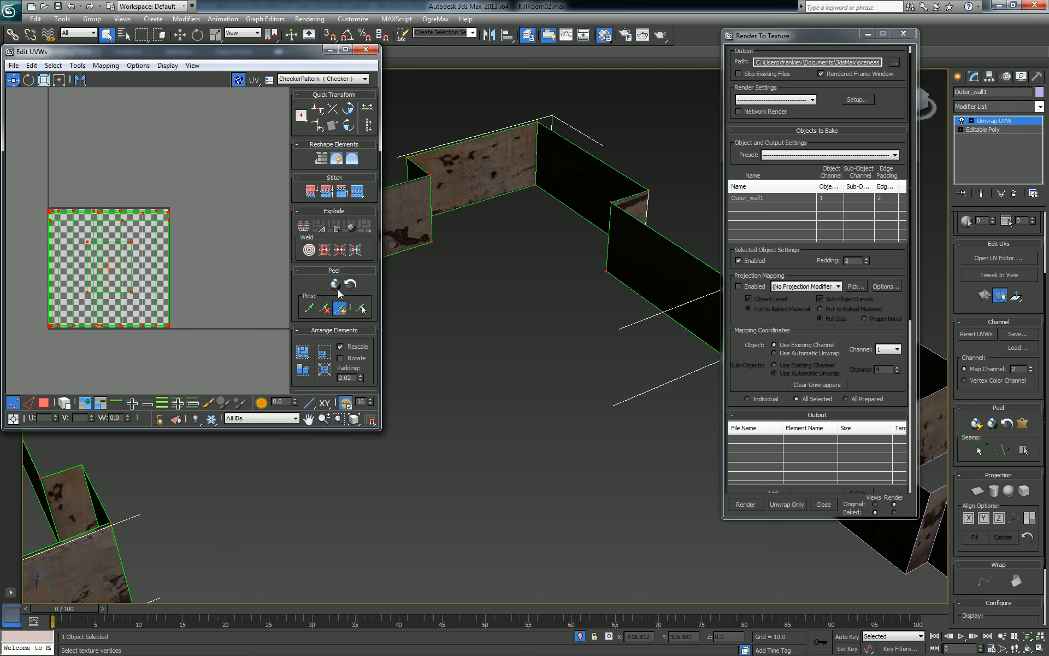
pyautogui.moveTo(516, 284); pyautogui.dragTo(589, 285, button='middle')
pyautogui.scroll(2, 89, 262)
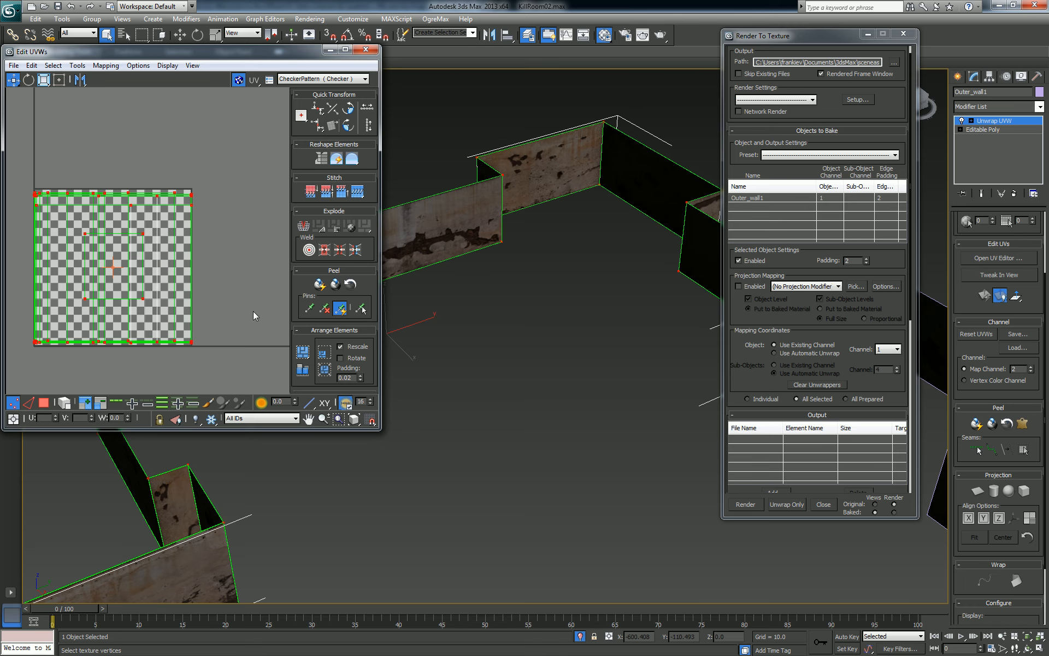
pyautogui.scroll(1, 559, 326)
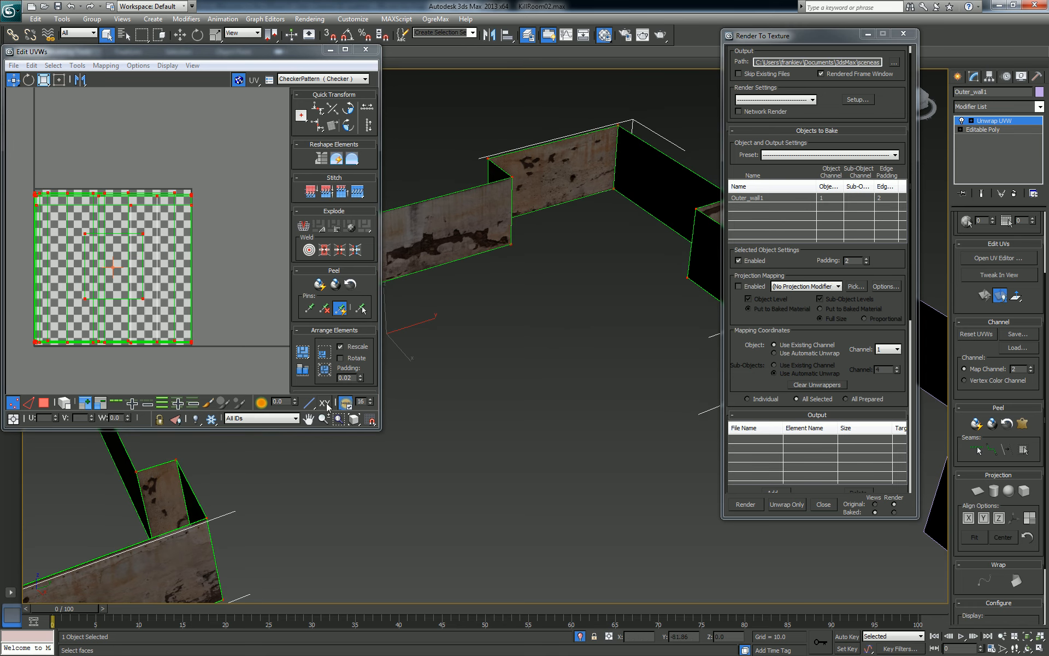
pyautogui.click(296, 418)
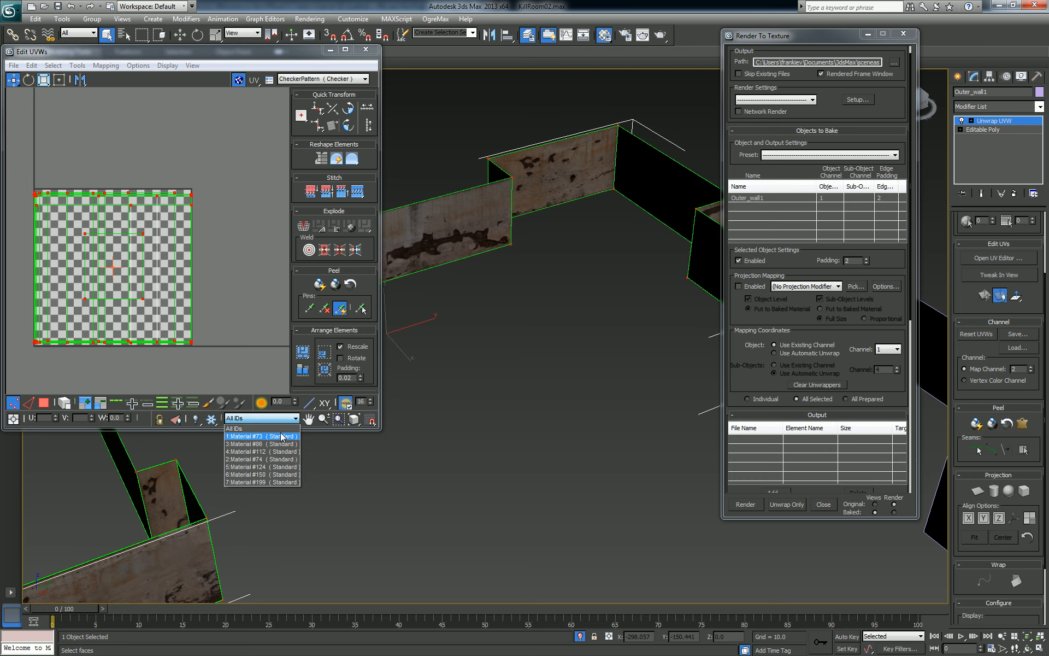
pyautogui.click(229, 231)
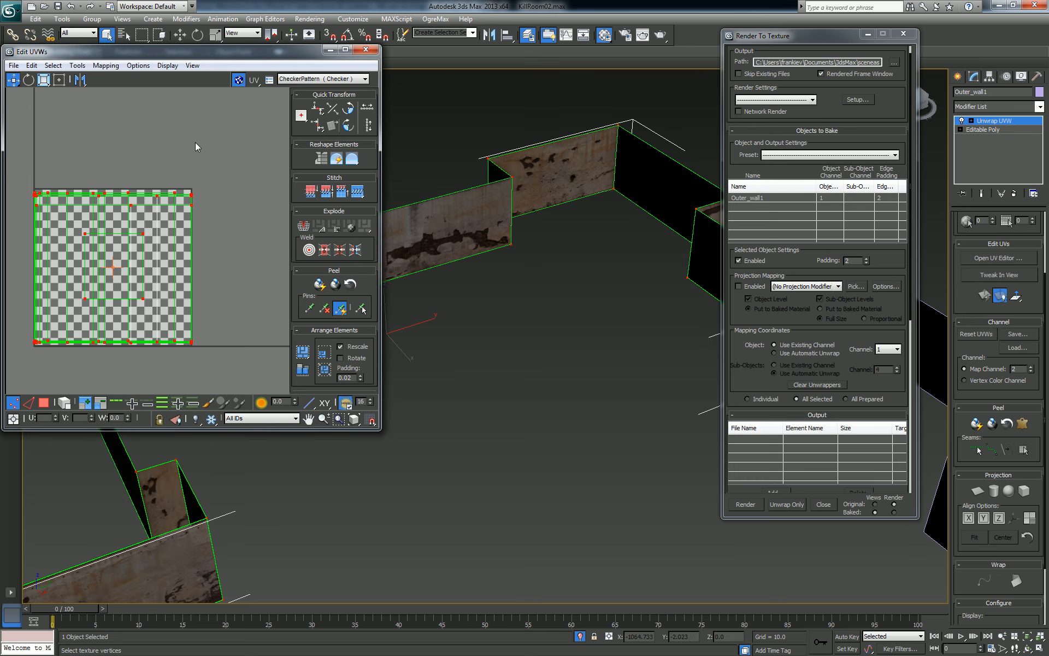
# Step: Switch the UV editor to polygon selection and select all of Outer_wall1's UV faces
pyautogui.moveTo(206, 53); pyautogui.dragTo(306, 43)
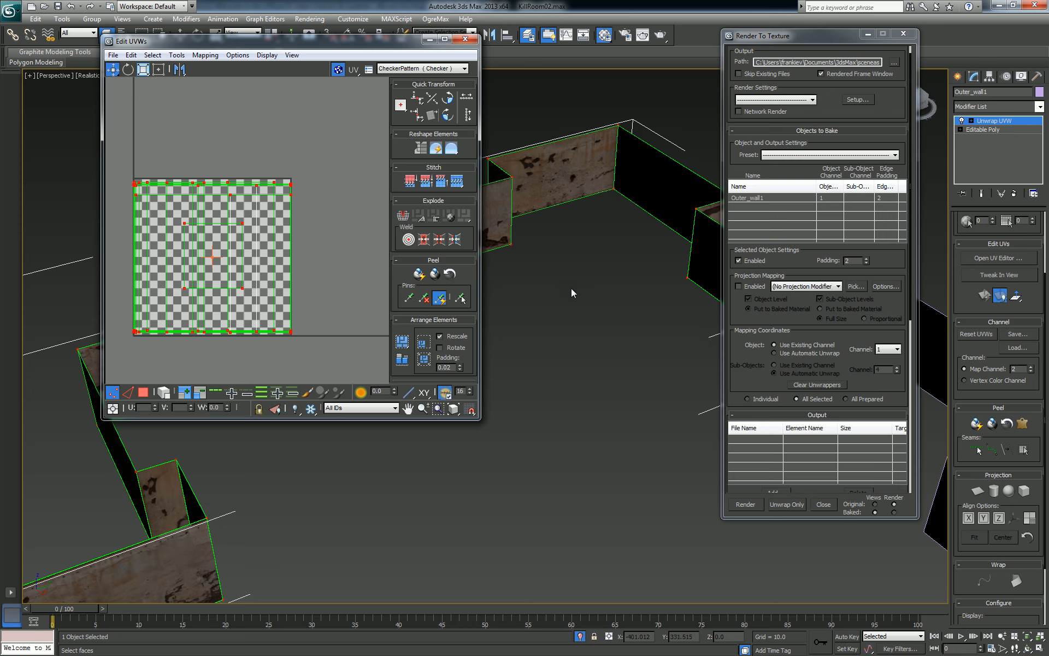
pyautogui.keyDown('alt'); pyautogui.moveTo(569, 290); pyautogui.dragTo(625, 370, button='middle'); pyautogui.keyUp('alt')
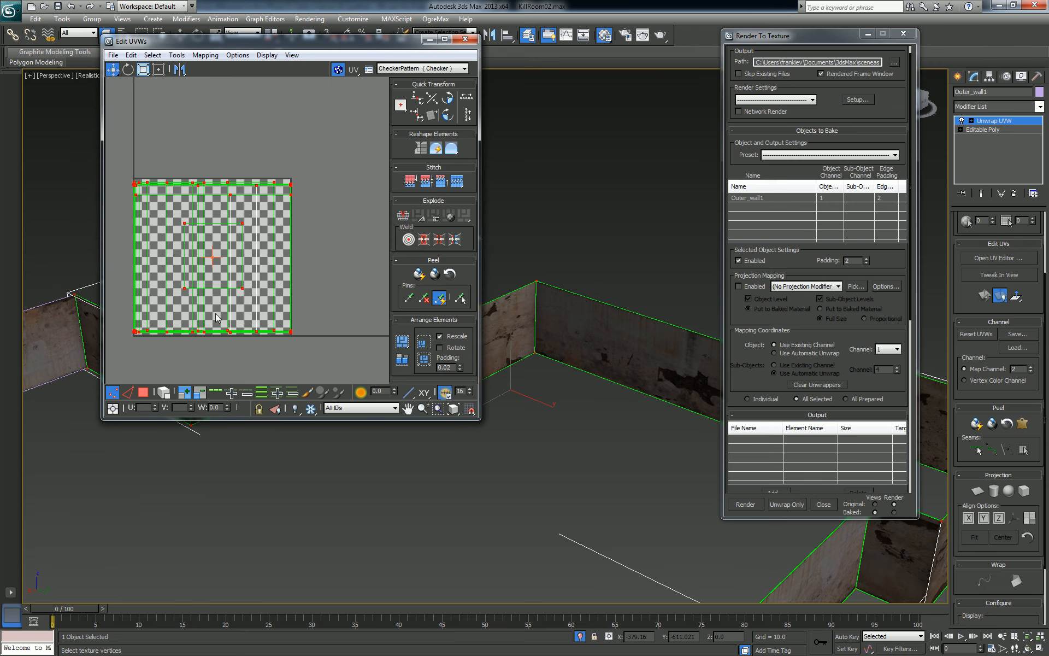
pyautogui.click(142, 396)
pyautogui.moveTo(334, 159); pyautogui.dragTo(109, 392)
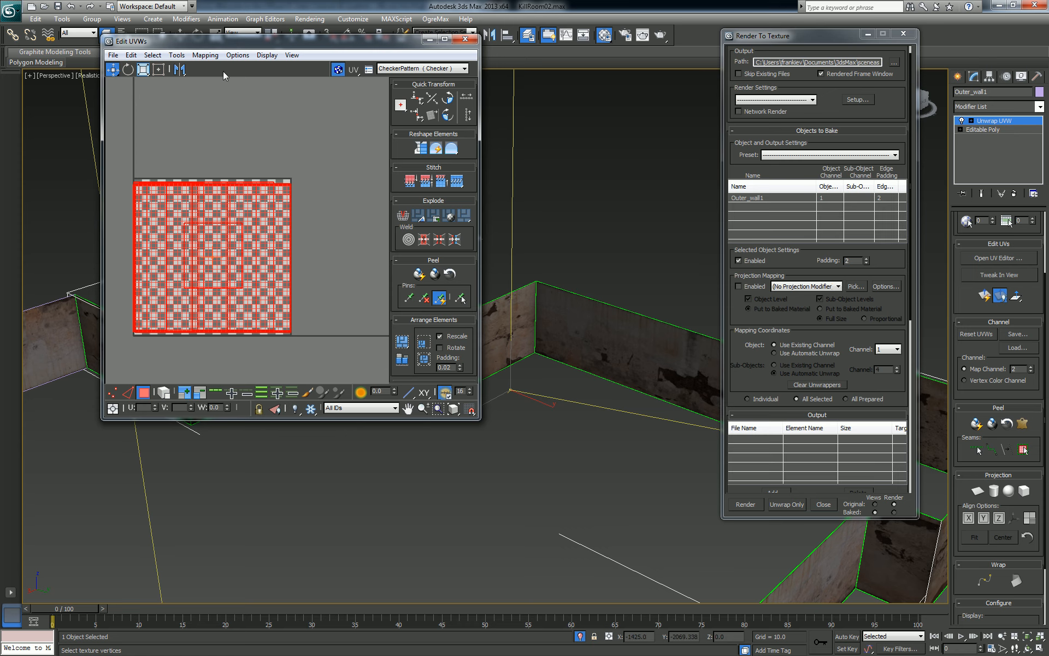
# Step: Flatten-map the selected faces with face angle threshold 0.0 and spacing 0.01, without rotating clusters or filling holes
pyautogui.click(211, 56)
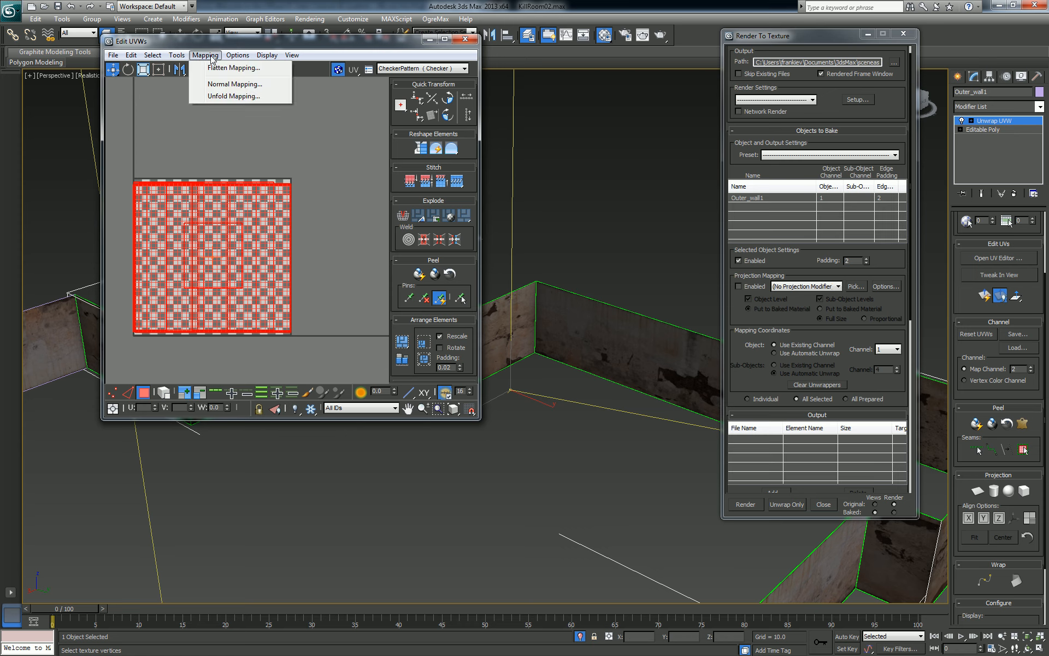
pyautogui.click(217, 68)
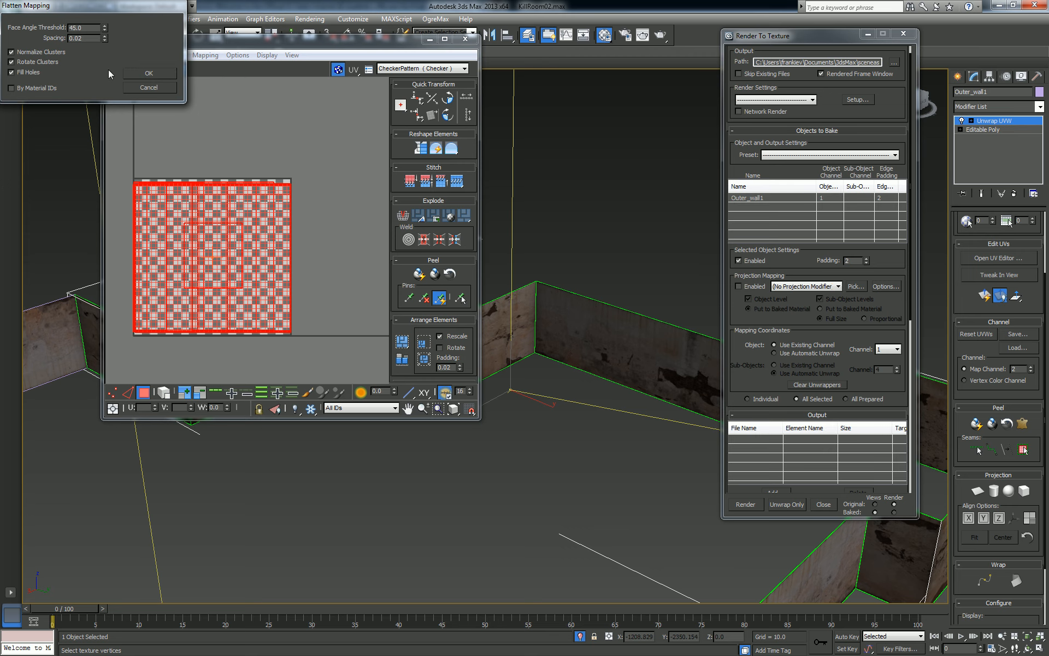
pyautogui.click(11, 72)
pyautogui.rightClick(106, 27)
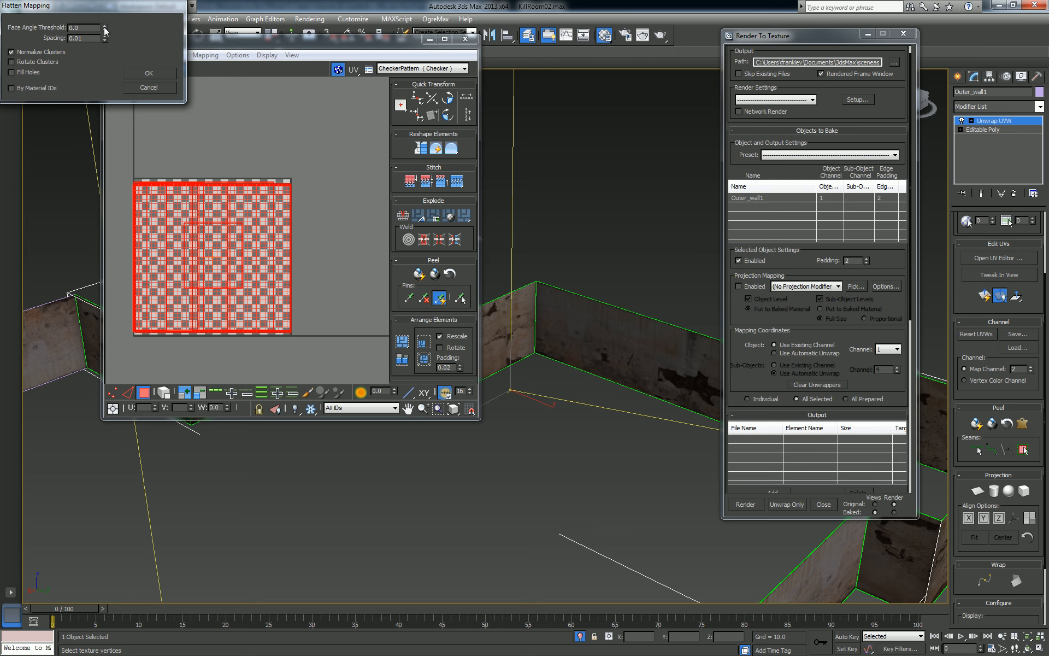
pyautogui.click(153, 74)
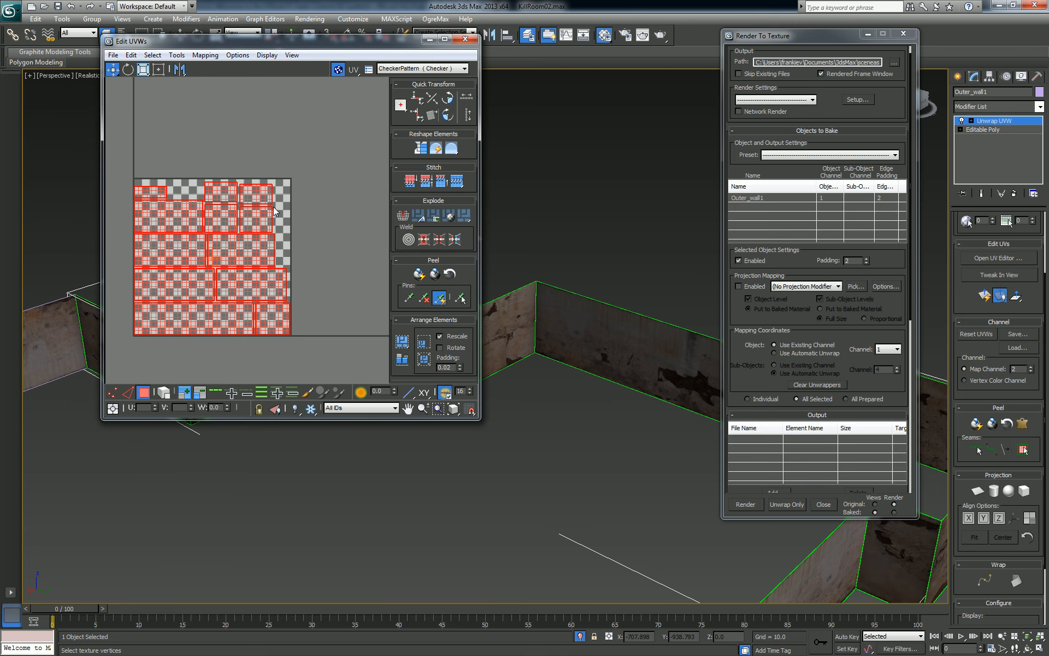
# Step: Try shifting Outer_wall1's flattened UV clusters sideways to test the effect on the wall texture, and undo the move
pyautogui.moveTo(274, 211); pyautogui.dragTo(307, 205, button='middle')
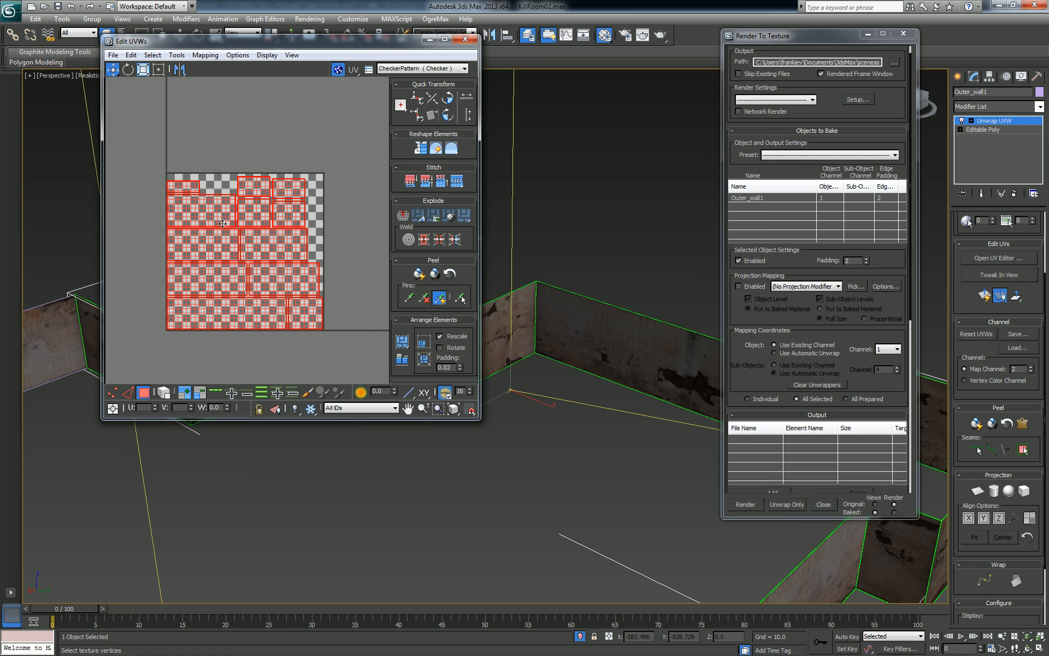
pyautogui.moveTo(222, 233); pyautogui.dragTo(222, 232)
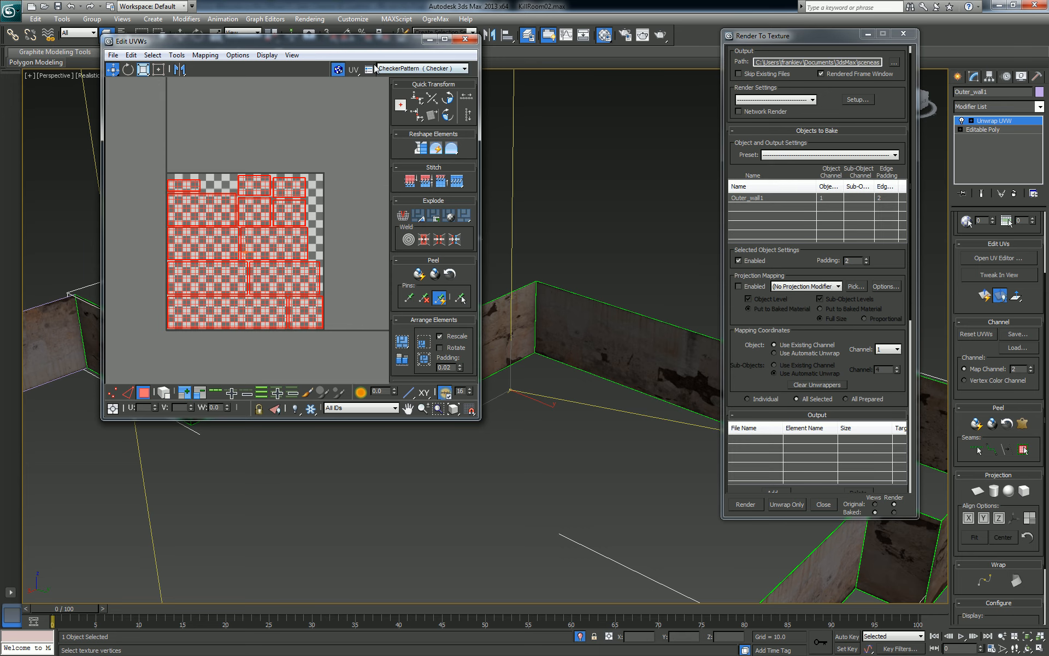
pyautogui.moveTo(372, 42); pyautogui.dragTo(840, 69)
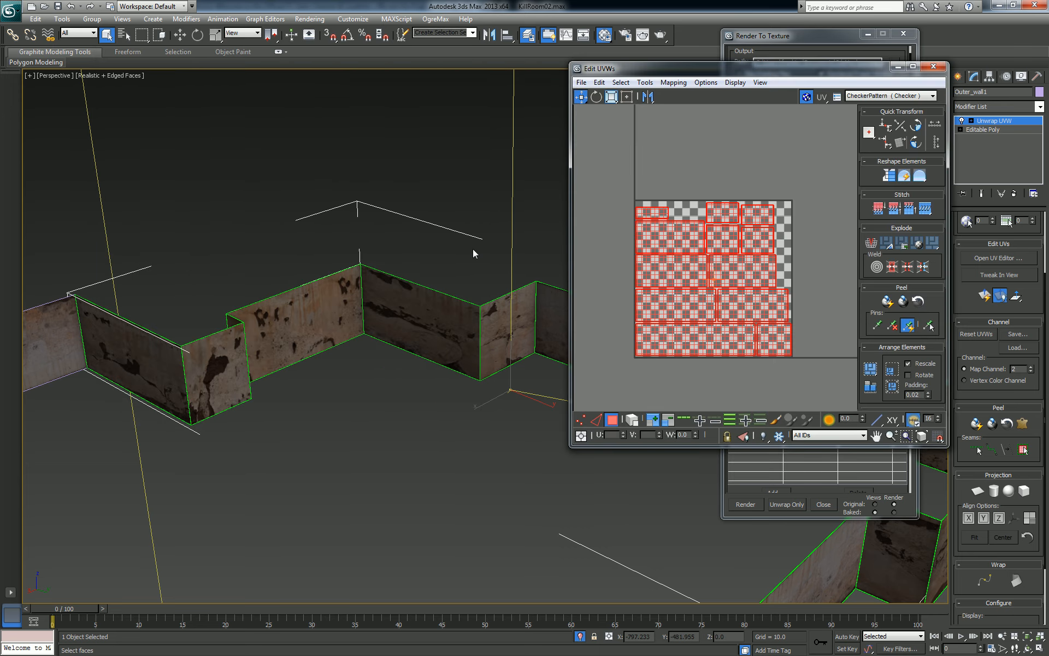
pyautogui.moveTo(473, 250); pyautogui.dragTo(414, 193, button='middle')
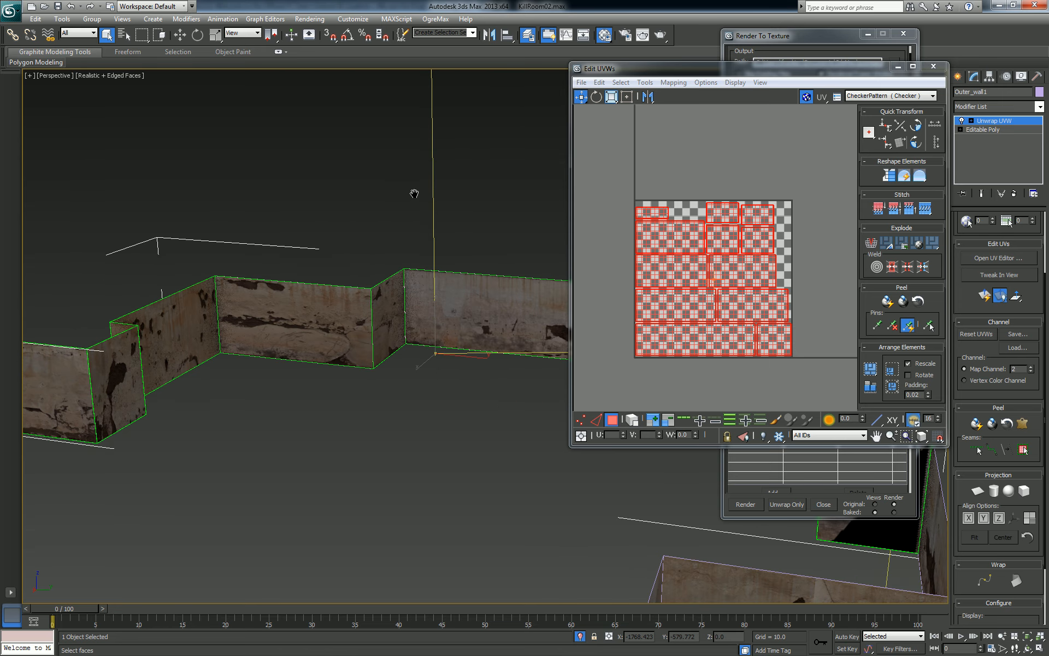
pyautogui.scroll(-3, 422, 242)
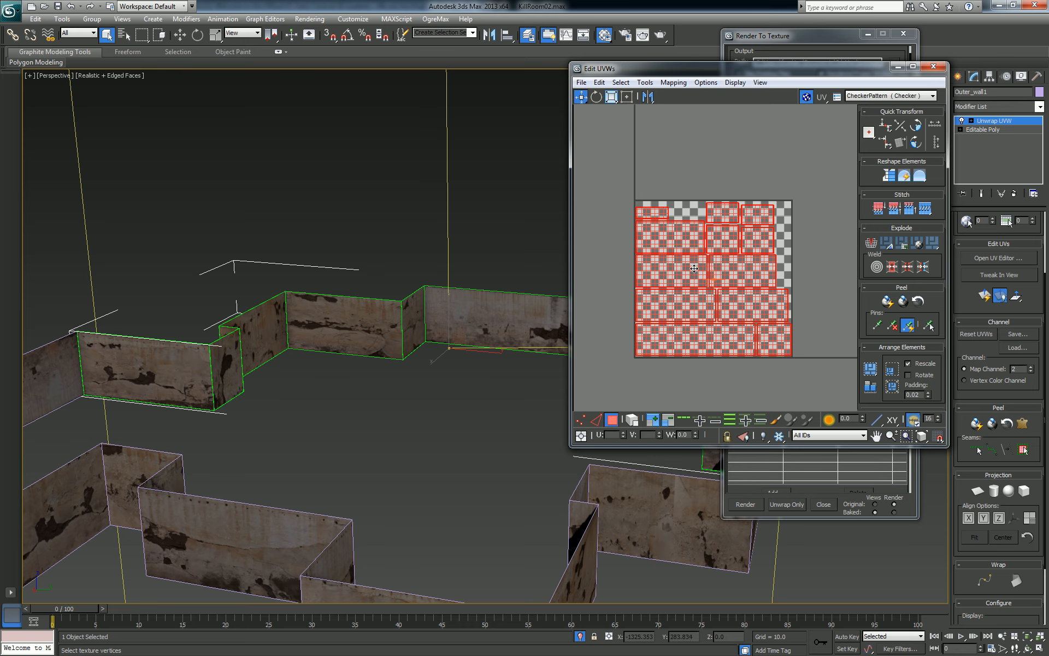
pyautogui.moveTo(694, 268); pyautogui.dragTo(637, 262)
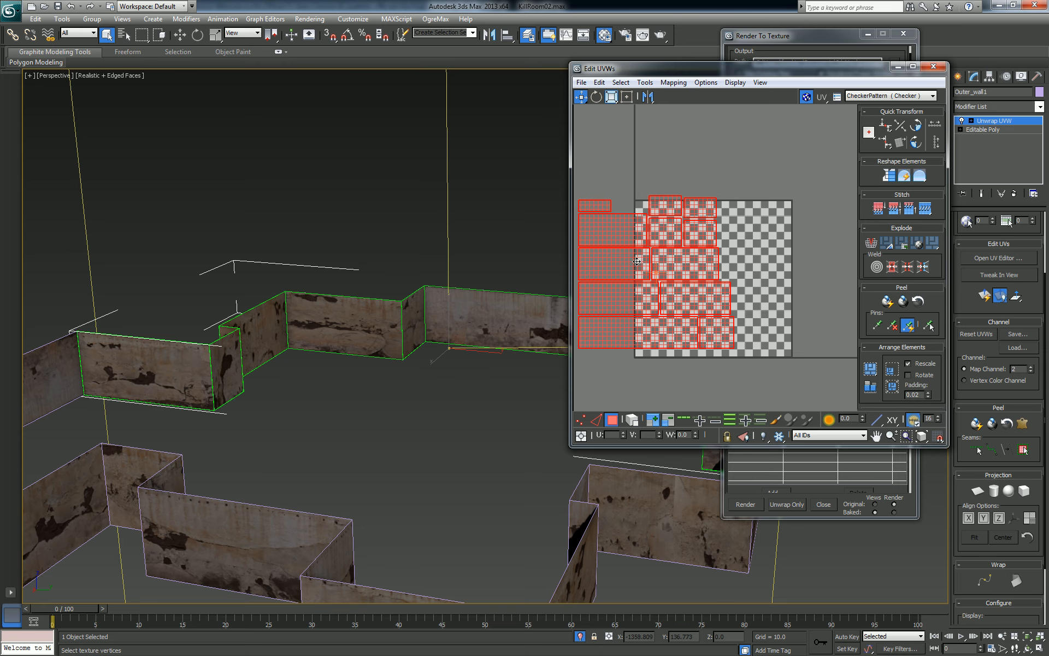
pyautogui.hotkey('ctrl', 'z')
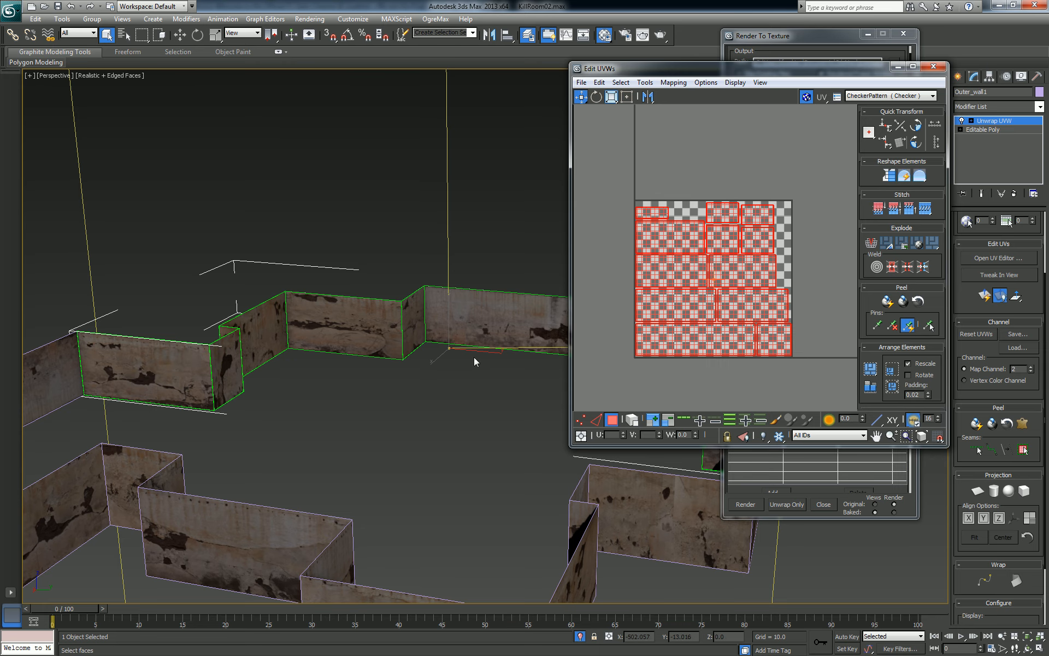
pyautogui.keyDown('alt'); pyautogui.moveTo(513, 263); pyautogui.dragTo(424, 302, button='middle'); pyautogui.keyUp('alt')
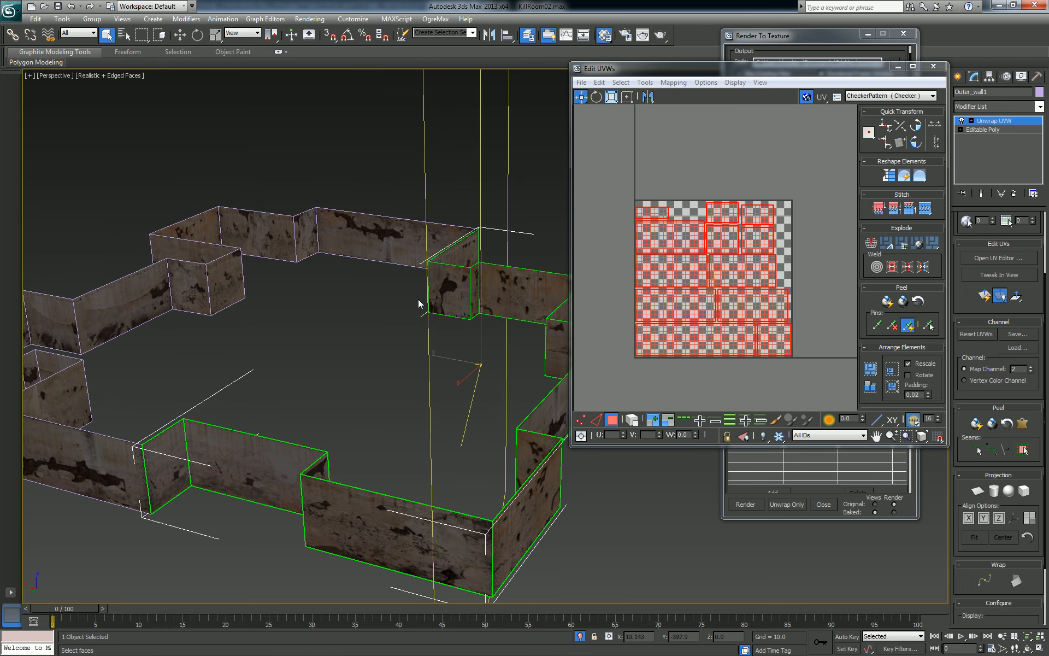
# Step: Close Outer_wall1's UV editor, leave its modifier and select Outer_wall2
pyautogui.click(933, 69)
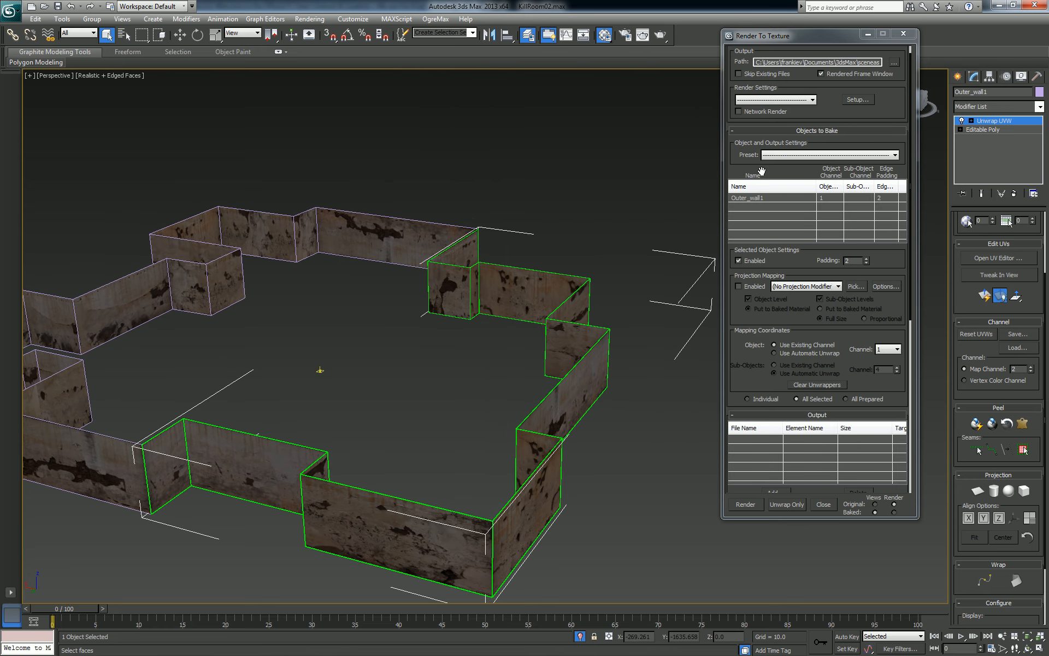
pyautogui.click(995, 121)
pyautogui.click(436, 186)
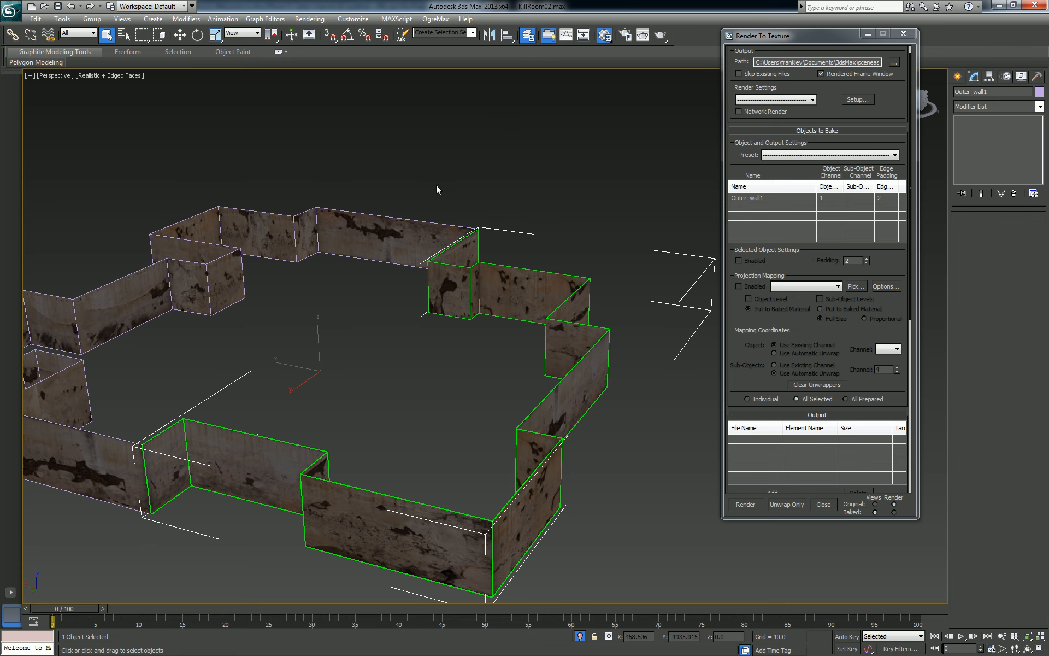
pyautogui.click(381, 228)
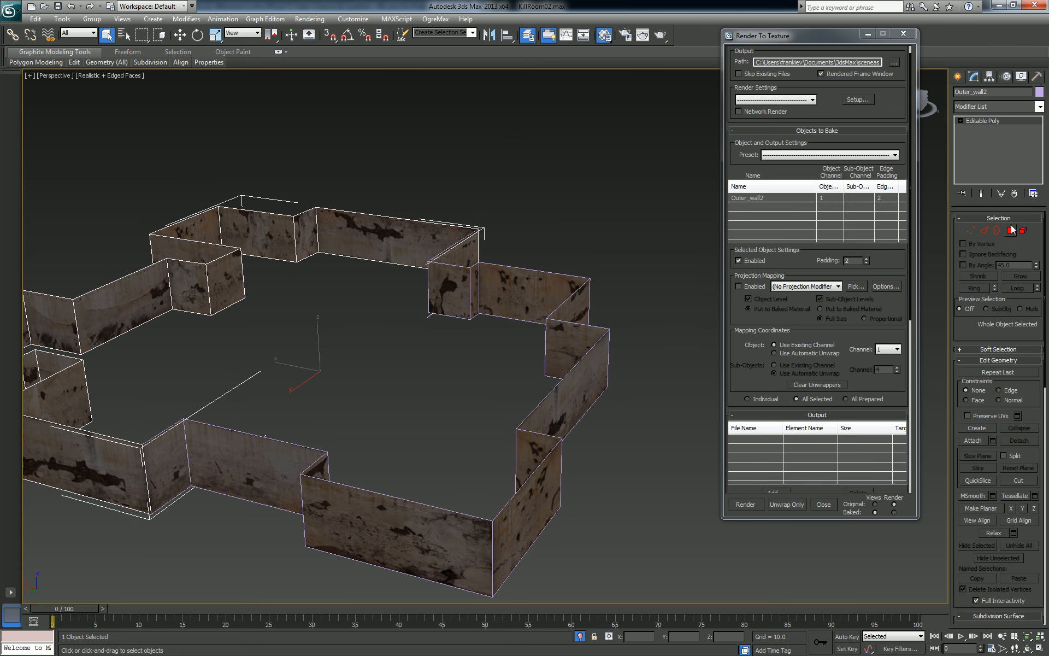
# Step: Add an Unwrap UVW modifier to Outer_wall2 and select all of its faces in the UV editor
pyautogui.click(1040, 106)
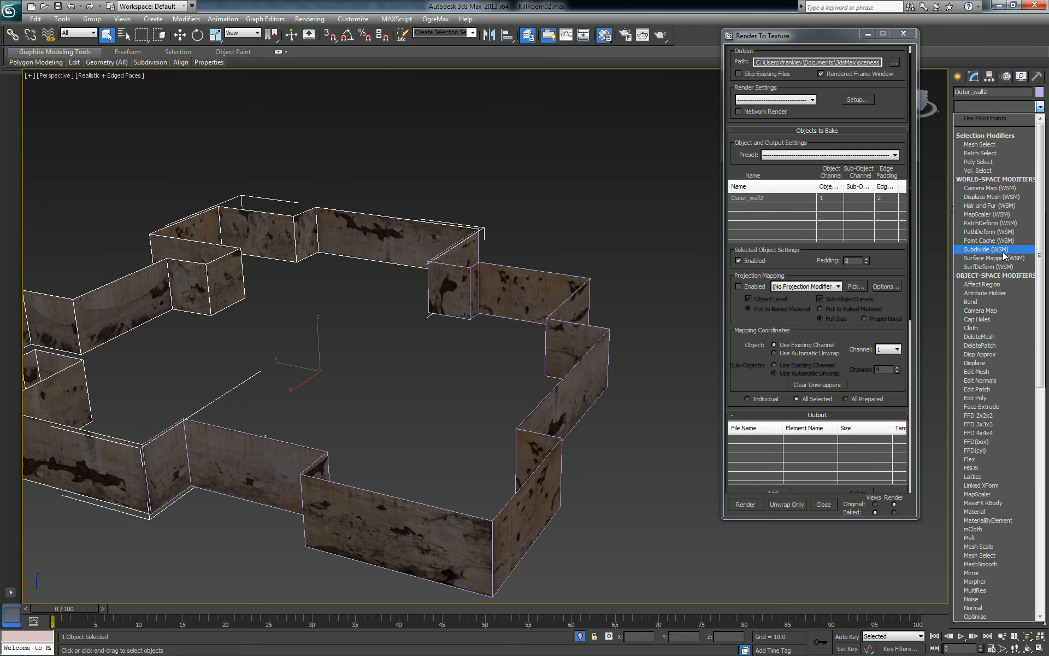
pyautogui.press('u')
pyautogui.press('Return')
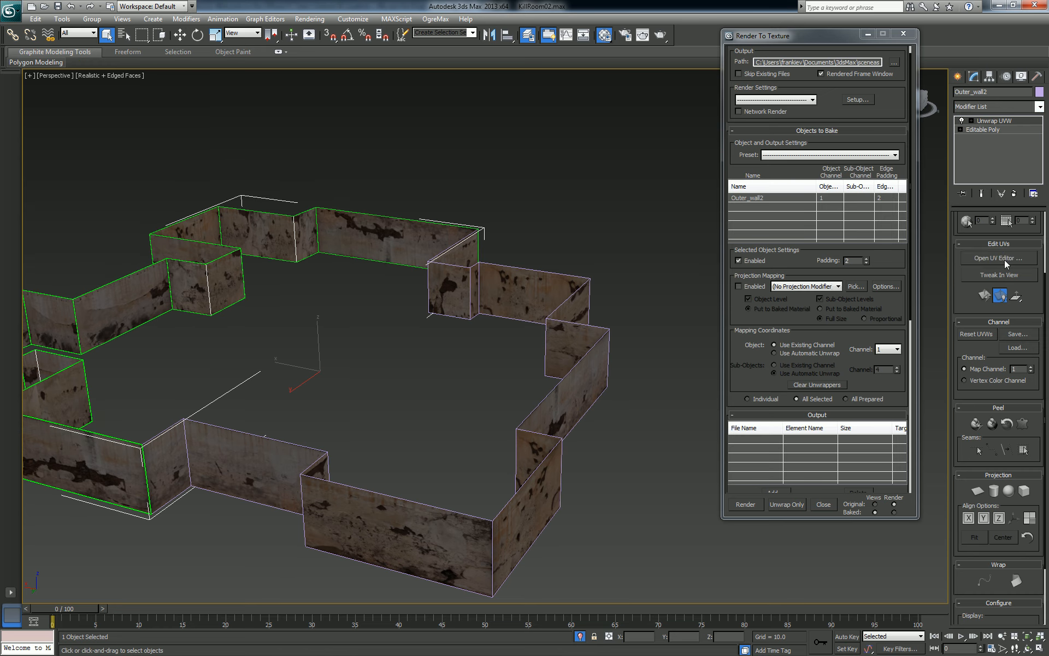
pyautogui.click(999, 258)
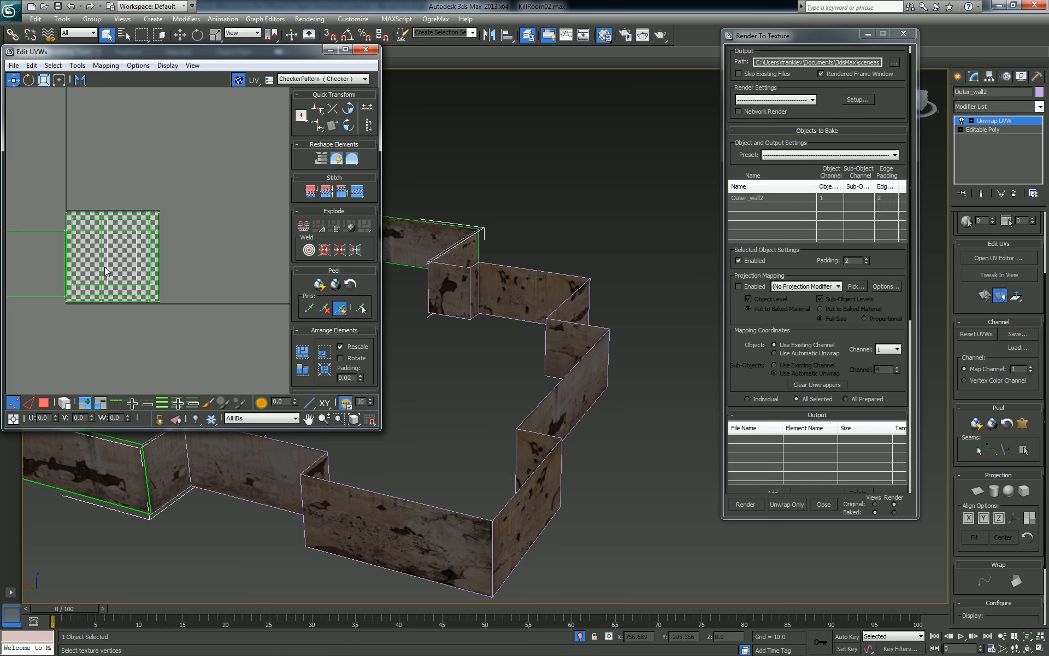
pyautogui.click(43, 402)
pyautogui.hotkey('ctrl', 'a')
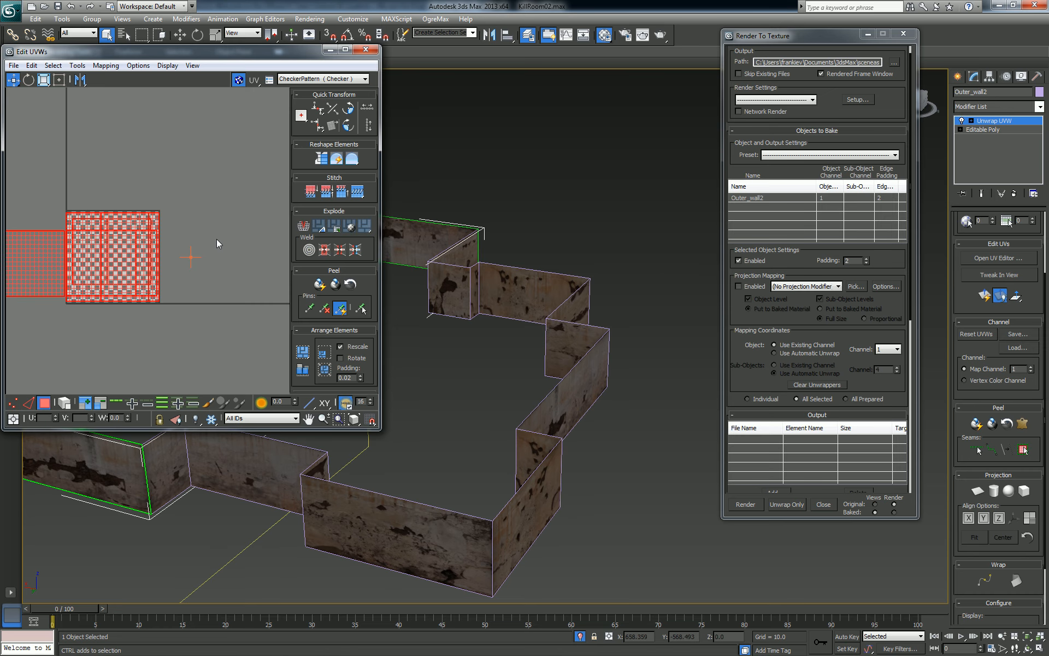
# Step: Flatten-map Outer_wall2's faces with face angle threshold 0.0 and spacing 0.01, with Rotate Clusters and Fill Holes off
pyautogui.click(98, 65)
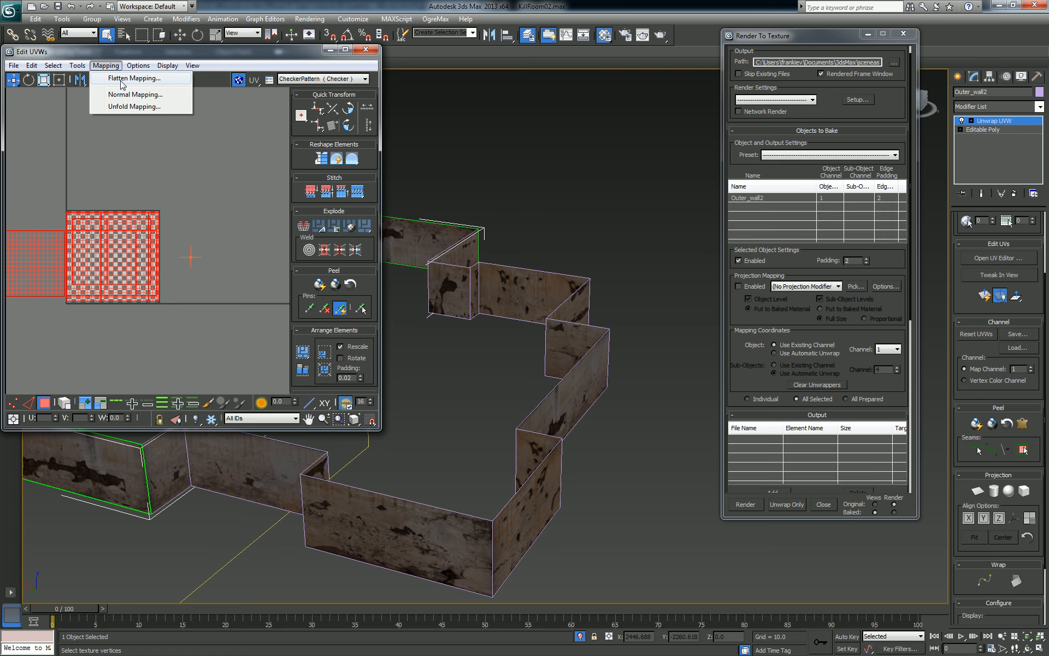
pyautogui.click(122, 80)
pyautogui.rightClick(106, 25)
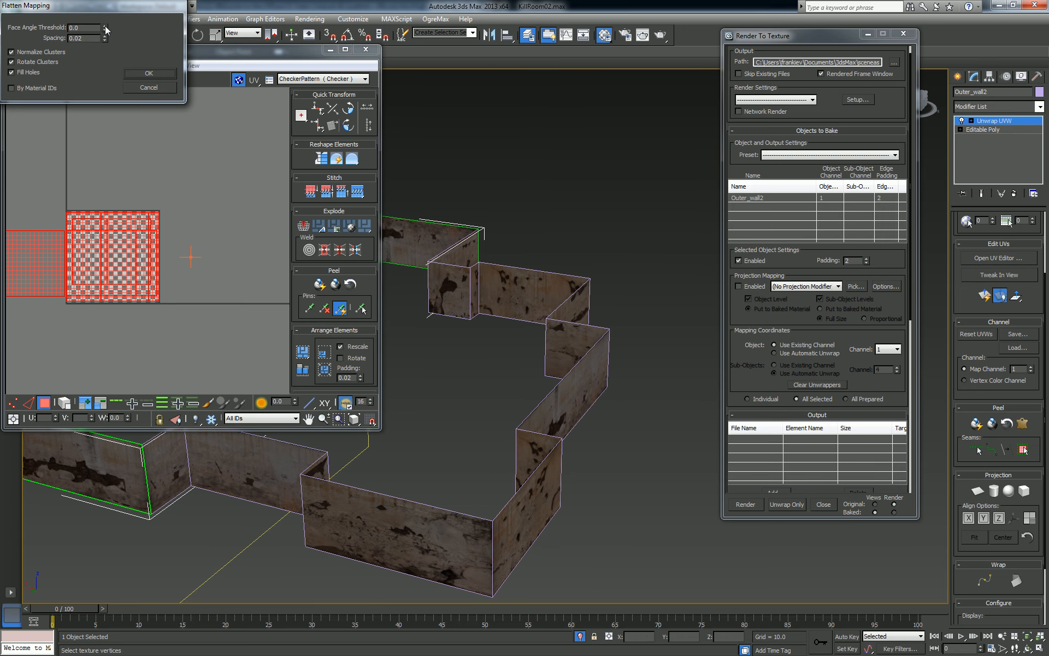
pyautogui.click(84, 38)
pyautogui.press('BackSpace')
pyautogui.write('1')
pyautogui.click(12, 72)
pyautogui.click(10, 63)
pyautogui.click(149, 73)
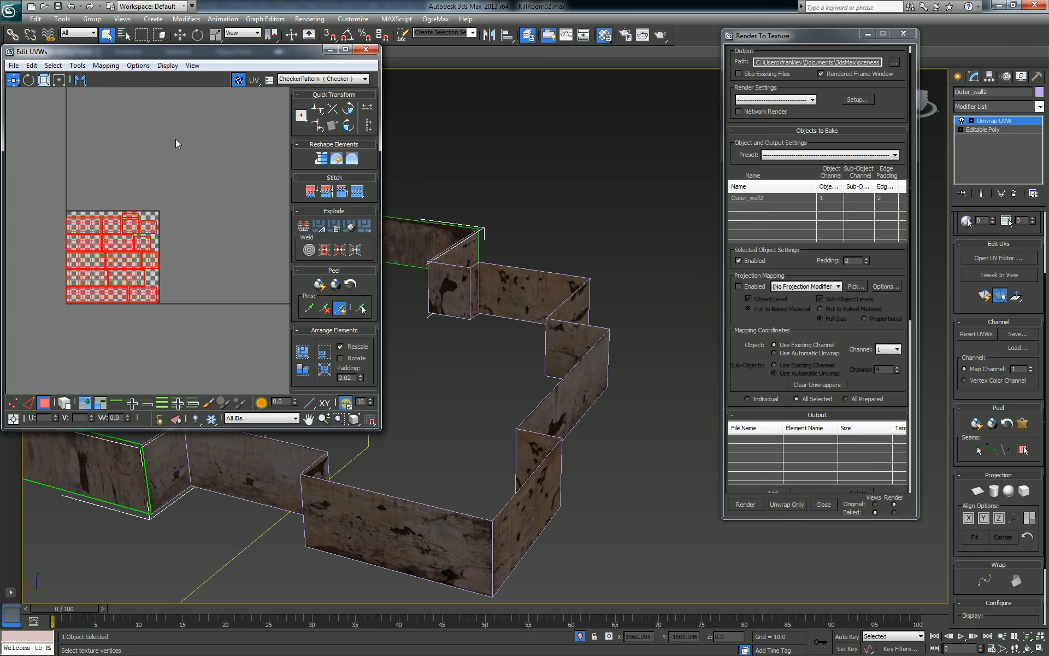
# Step: Shift Outer_wall2's flattened UV clusters slightly to check the effect on its wall texture
pyautogui.scroll(3, 213, 189)
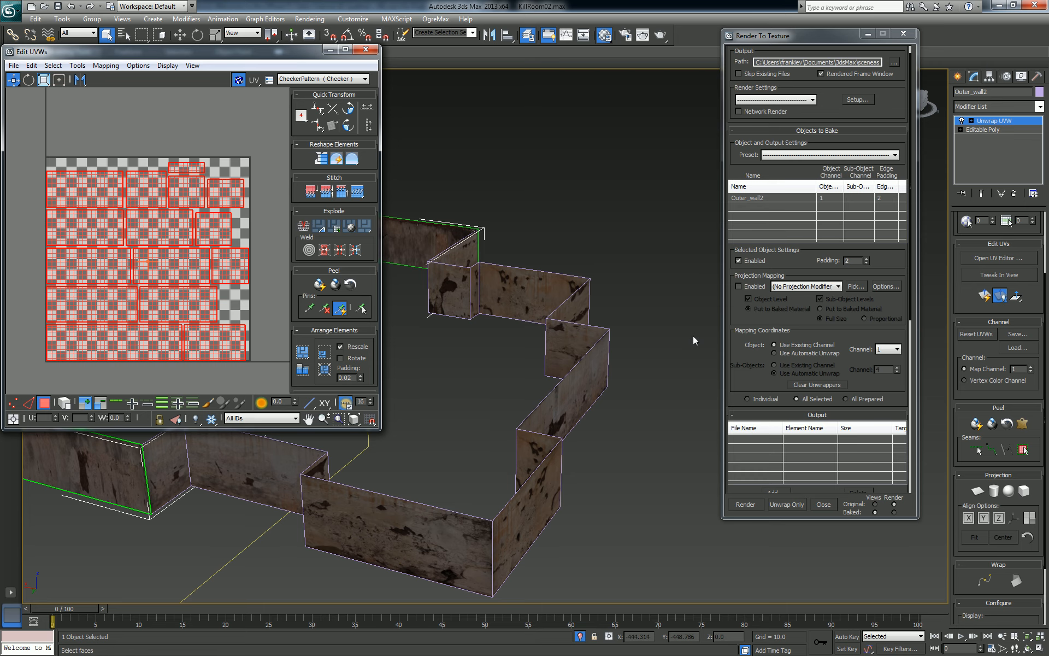
pyautogui.keyDown('alt'); pyautogui.moveTo(485, 335); pyautogui.dragTo(687, 441, button='middle'); pyautogui.keyUp('alt')
pyautogui.moveTo(202, 237); pyautogui.dragTo(235, 244)
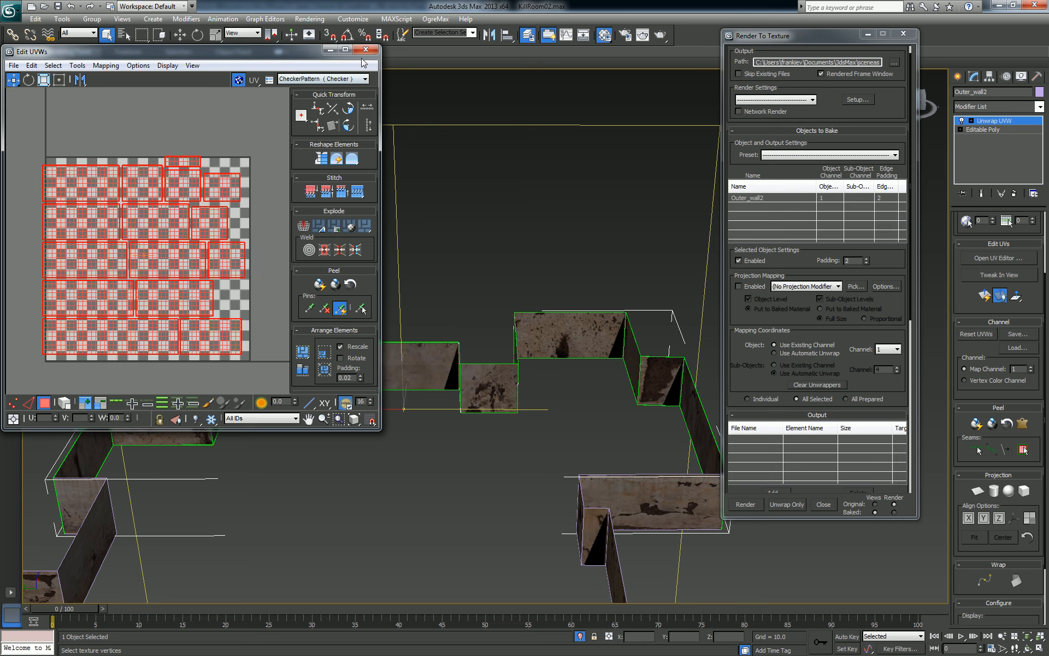
# Step: Close the UV editor and delete the Unwrap UVW modifier from Outer_wall2
pyautogui.click(366, 50)
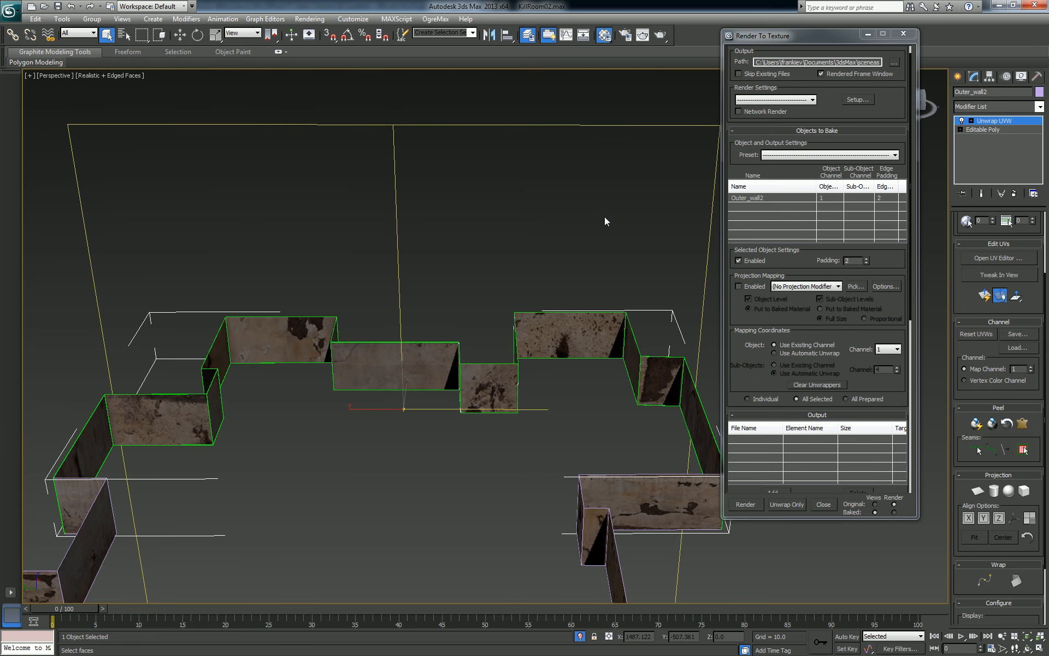
pyautogui.rightClick(995, 121)
pyautogui.click(987, 143)
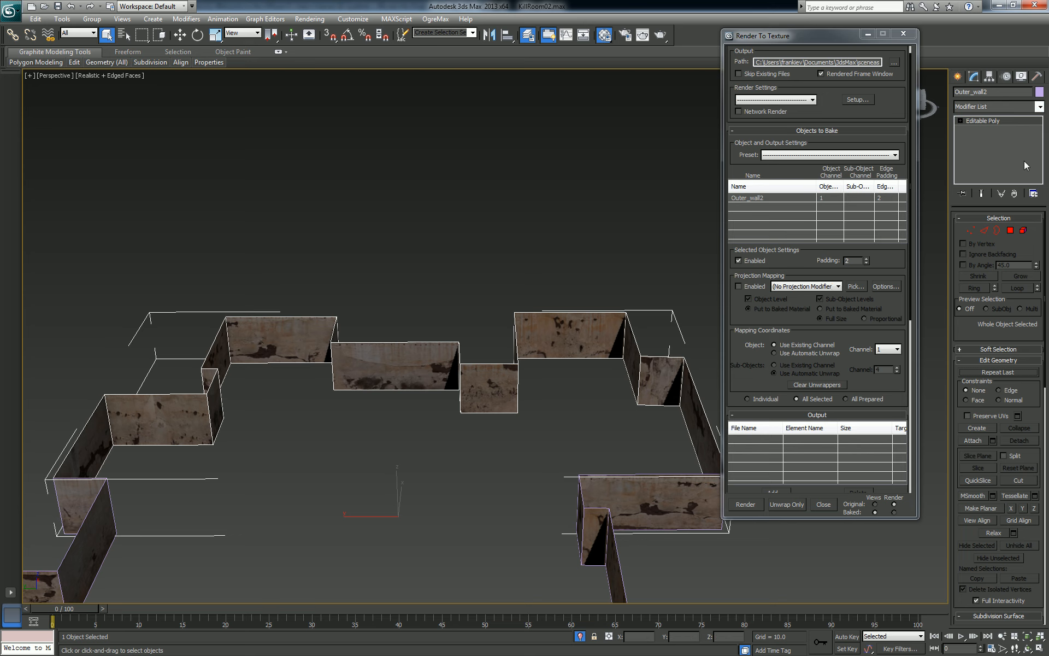
# Step: Add an Unwrap UVW modifier to Outer_wall2, set its map channel to 2 and move the existing UVs to that channel
pyautogui.click(1037, 112)
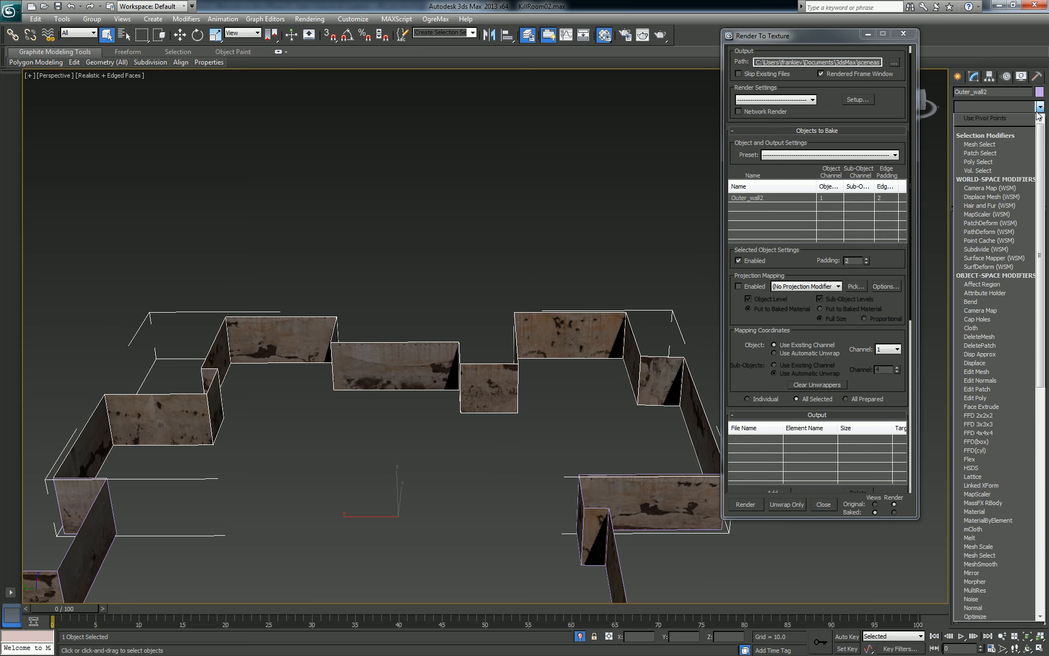
pyautogui.scroll(-3, 991, 263)
pyautogui.press('u')
pyautogui.press('Return')
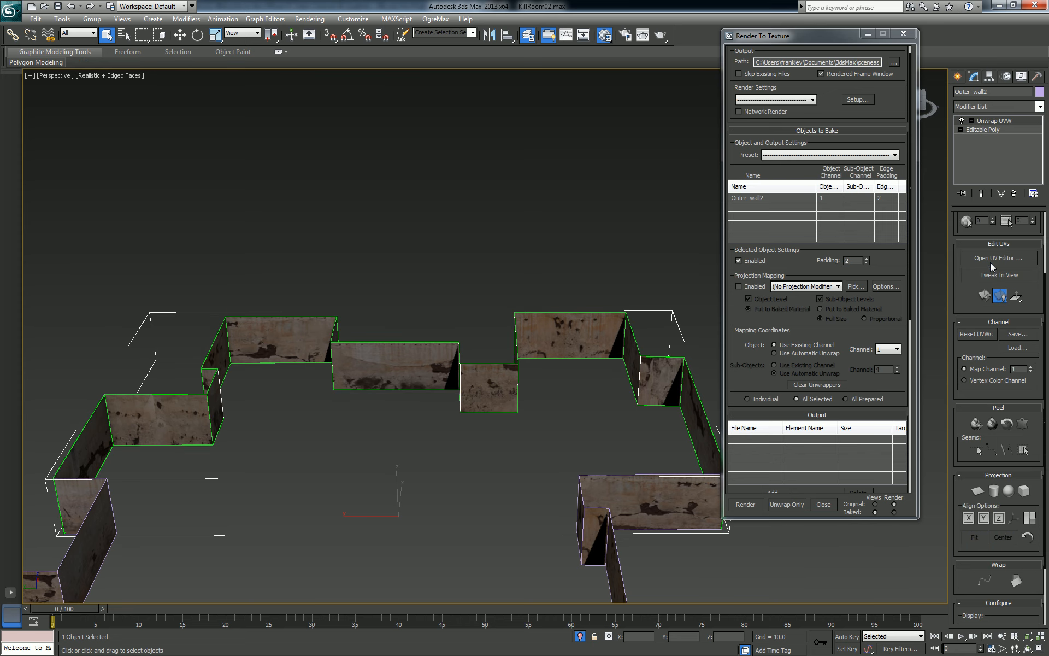
pyautogui.click(1031, 367)
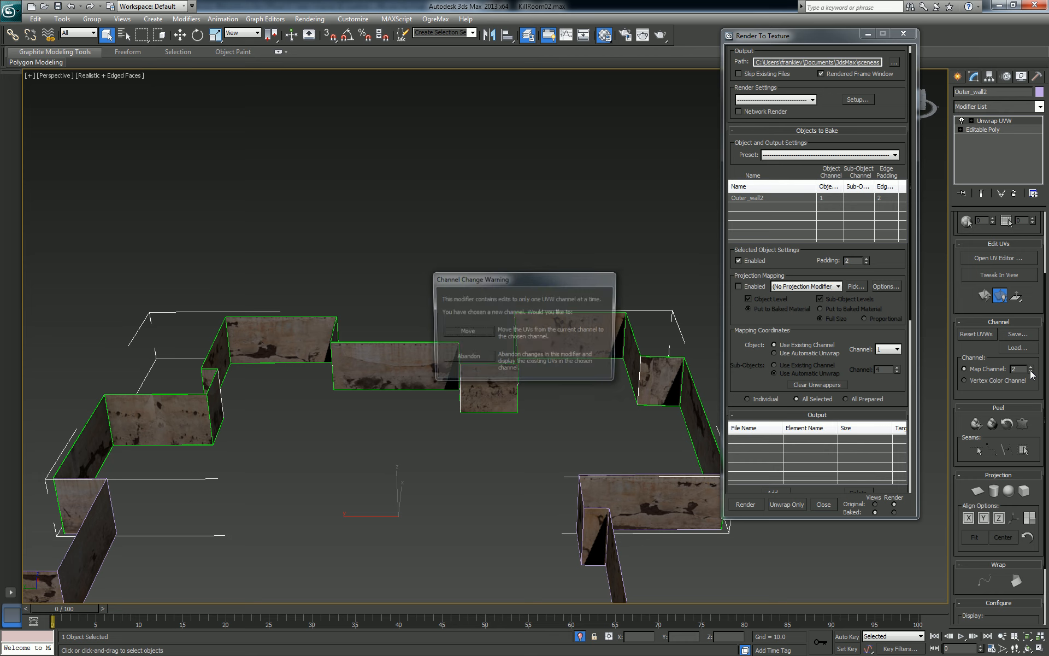
pyautogui.click(453, 334)
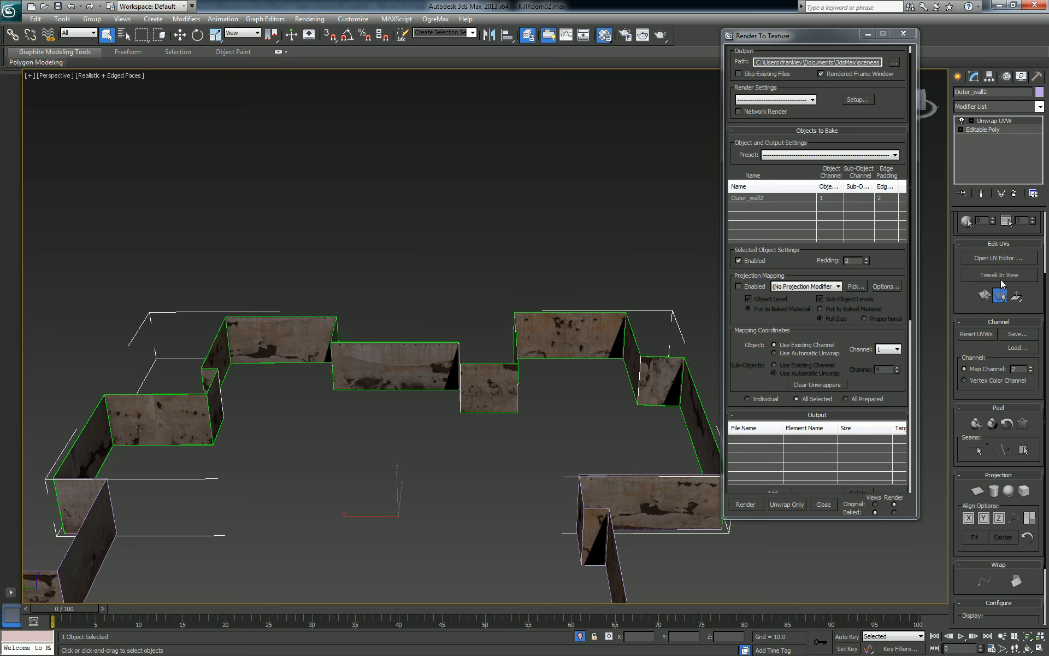
# Step: Open Outer_wall2's UVs in the UV editor and select all of its faces in face mode
pyautogui.click(999, 258)
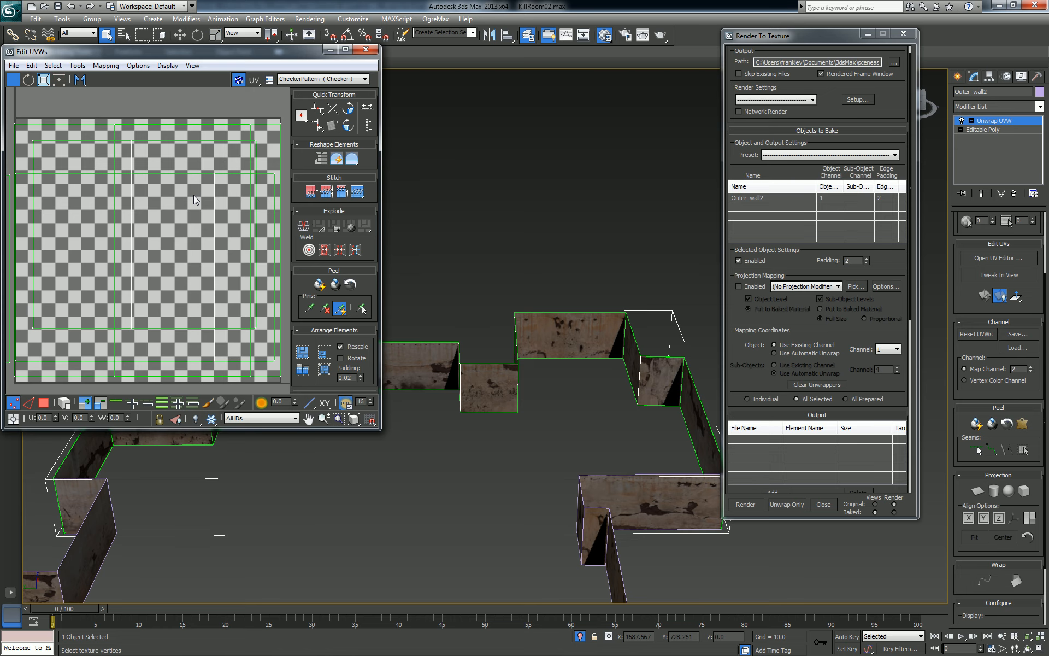
pyautogui.scroll(-4, 194, 195)
pyautogui.click(44, 403)
pyautogui.hotkey('ctrl', 'a')
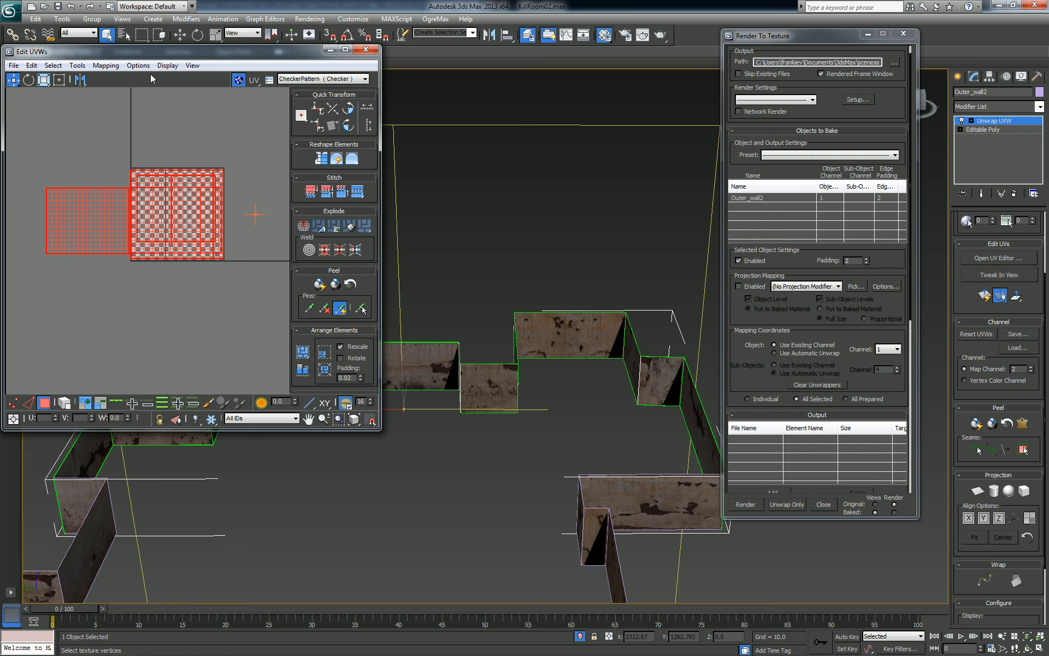
# Step: Flatten-map Outer_wall2's selected faces with the face angle threshold reset to its minimum and Fill Holes off
pyautogui.click(107, 65)
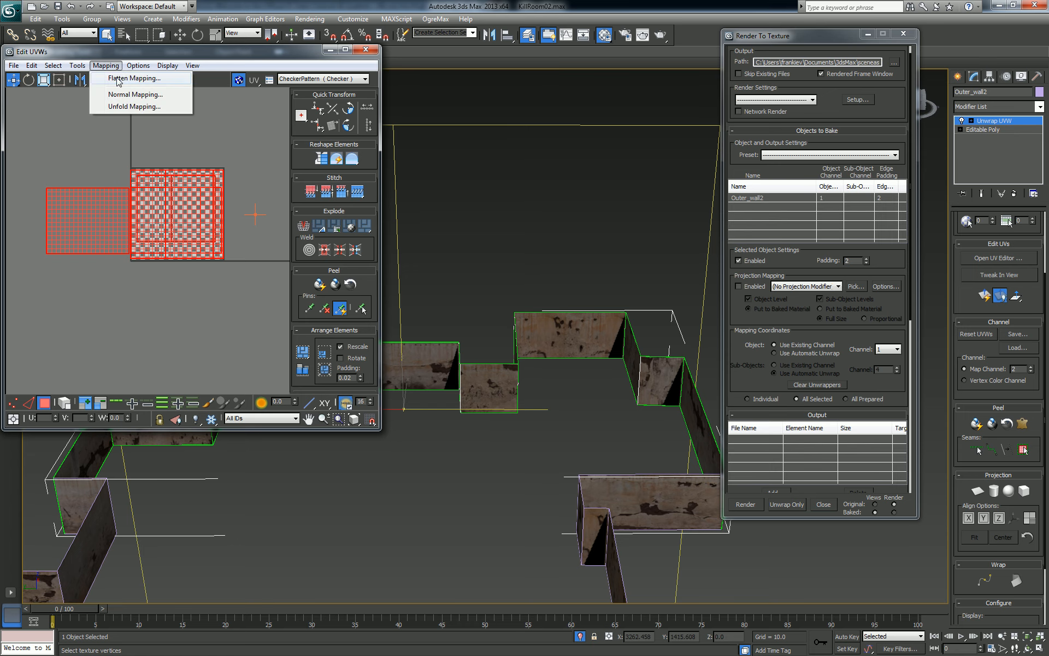
pyautogui.click(112, 77)
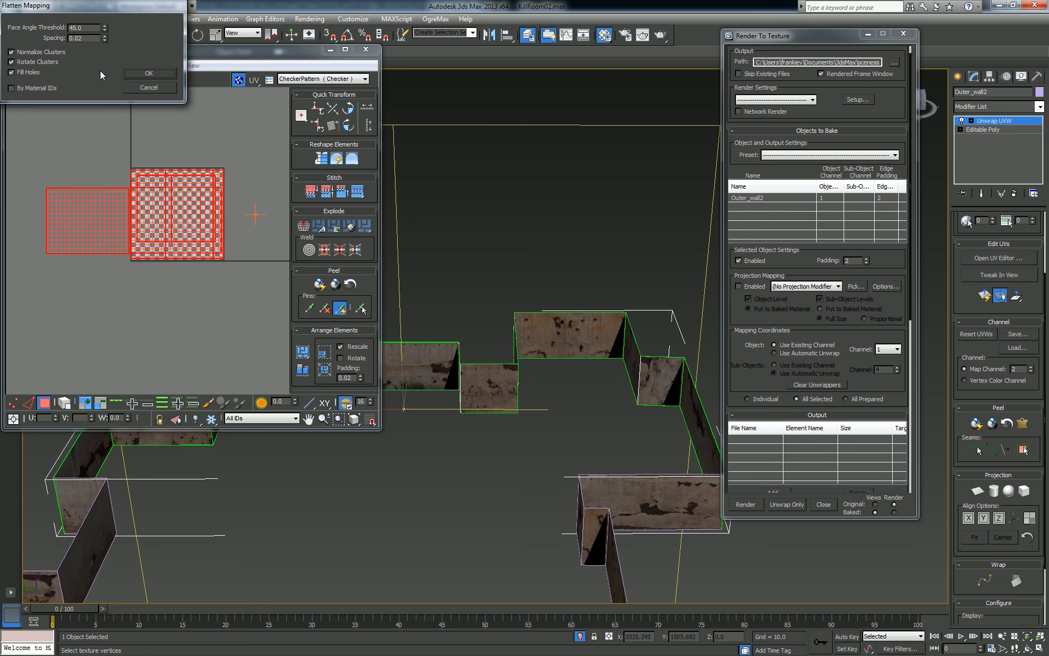
pyautogui.rightClick(105, 28)
pyautogui.click(12, 72)
pyautogui.click(149, 73)
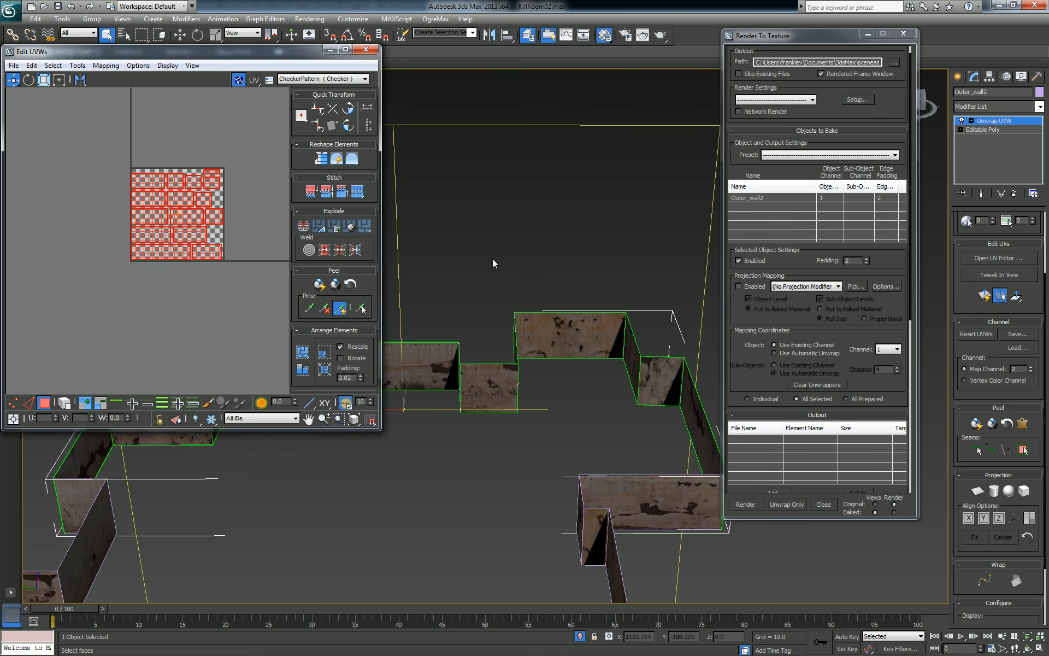
# Step: Shift Outer_wall2's flattened UV clusters slightly to check the effect on its wall texture, and undo the shift
pyautogui.scroll(3, 481, 274)
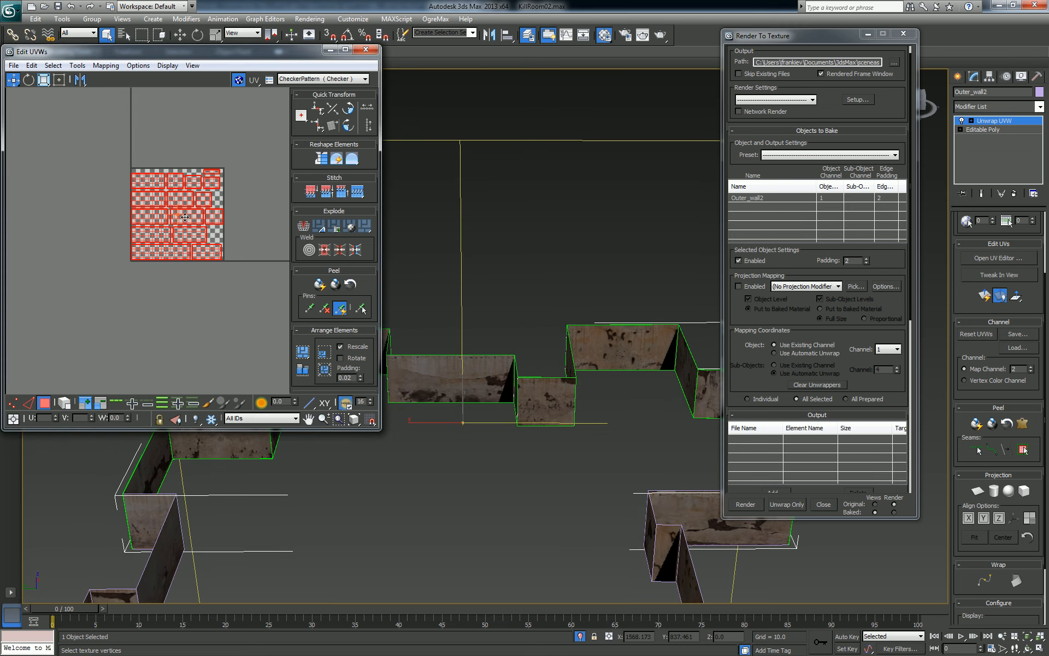
pyautogui.moveTo(185, 217)
pyautogui.mouseDown()
pyautogui.moveTo(275, 228)
pyautogui.moveTo(194, 265)
pyautogui.moveTo(180, 236)
pyautogui.mouseUp()
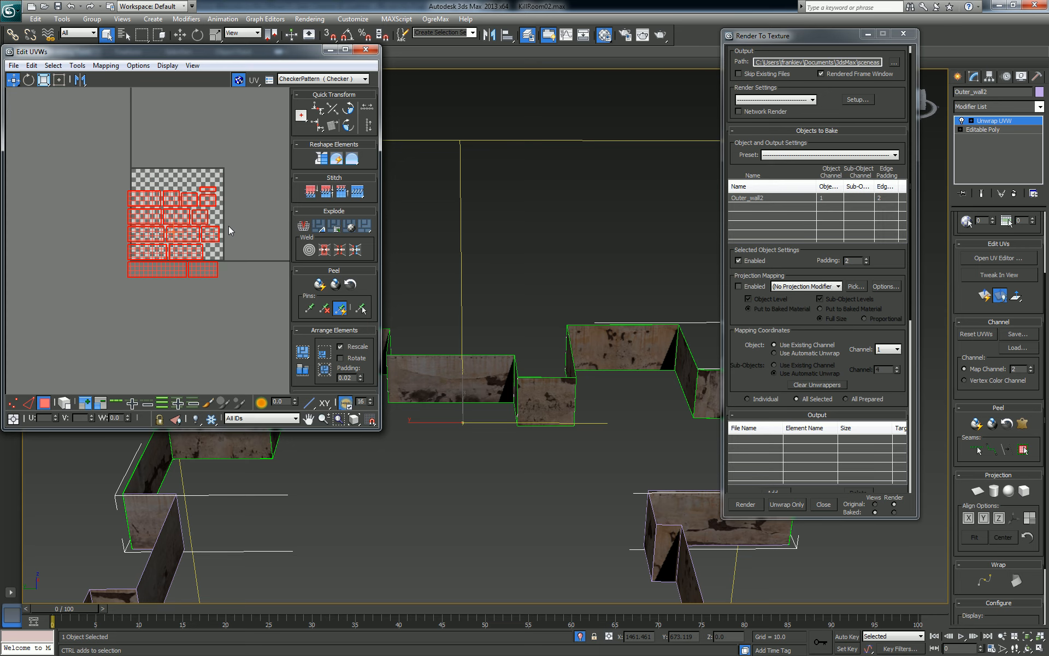
pyautogui.hotkey('ctrl', 'z')
# Step: Close the UV editor, leave the Unwrap UVW sub-object level and select both outer wall halves in the viewport
pyautogui.click(366, 49)
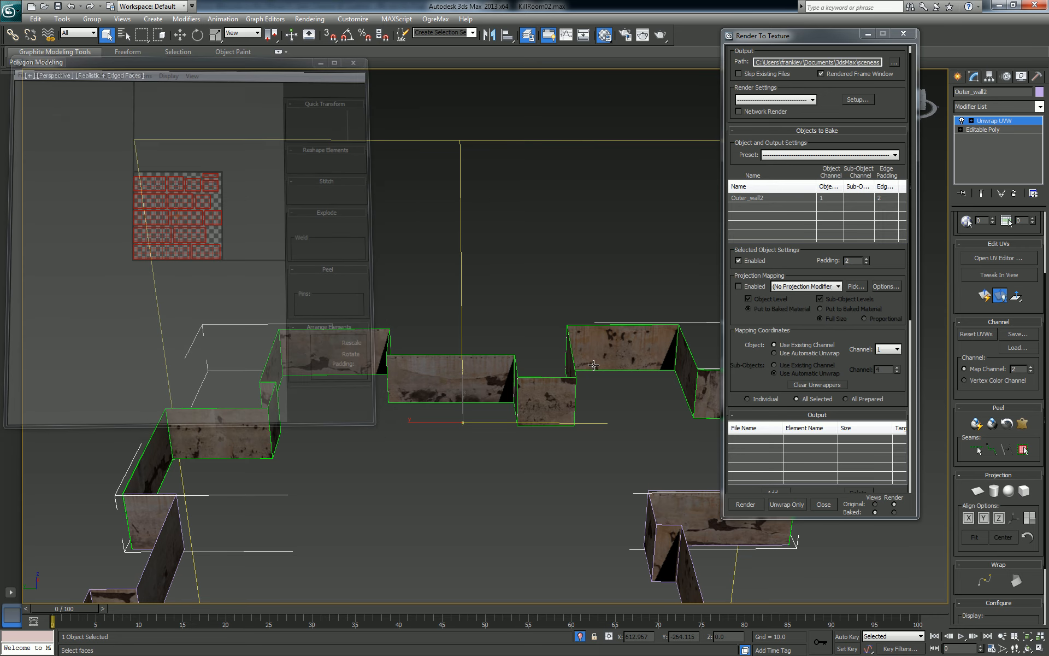
pyautogui.keyDown('alt'); pyautogui.moveTo(593, 365); pyautogui.dragTo(474, 374, button='middle'); pyautogui.keyUp('alt')
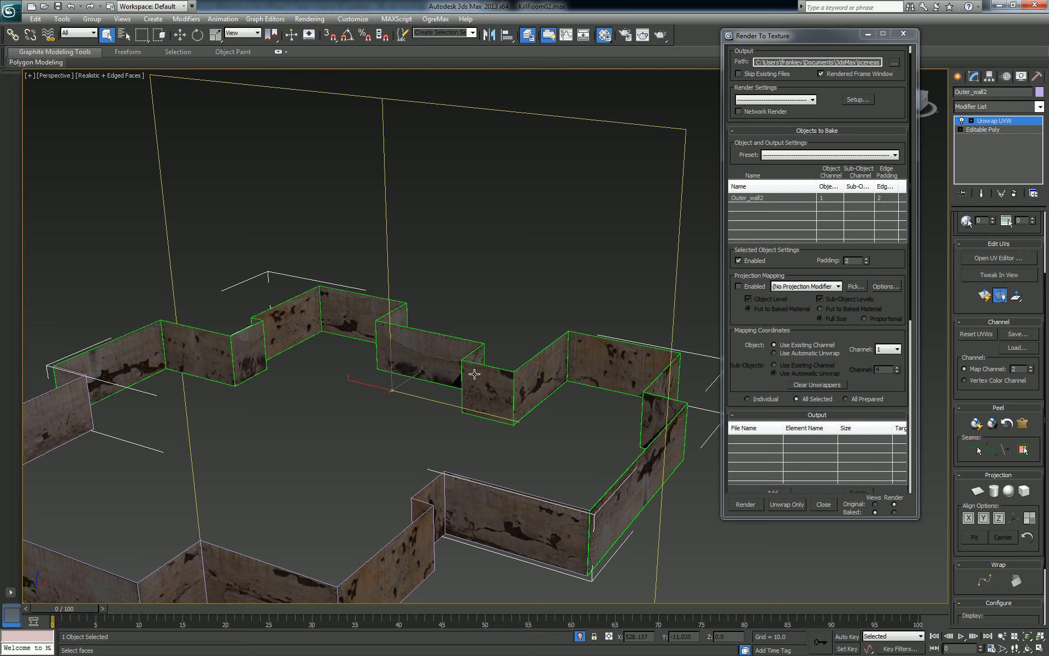
pyautogui.click(1008, 121)
pyautogui.click(373, 223)
pyautogui.moveTo(127, 194); pyautogui.dragTo(405, 443)
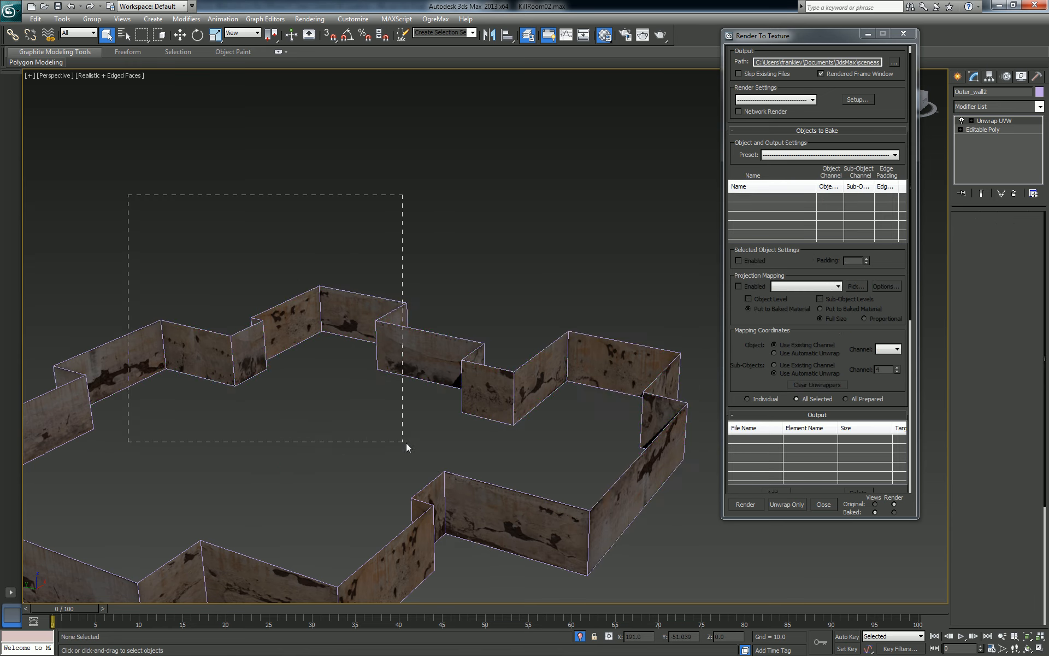
pyautogui.moveTo(389, 329); pyautogui.dragTo(392, 284, button='middle')
pyautogui.scroll(-3, 392, 284)
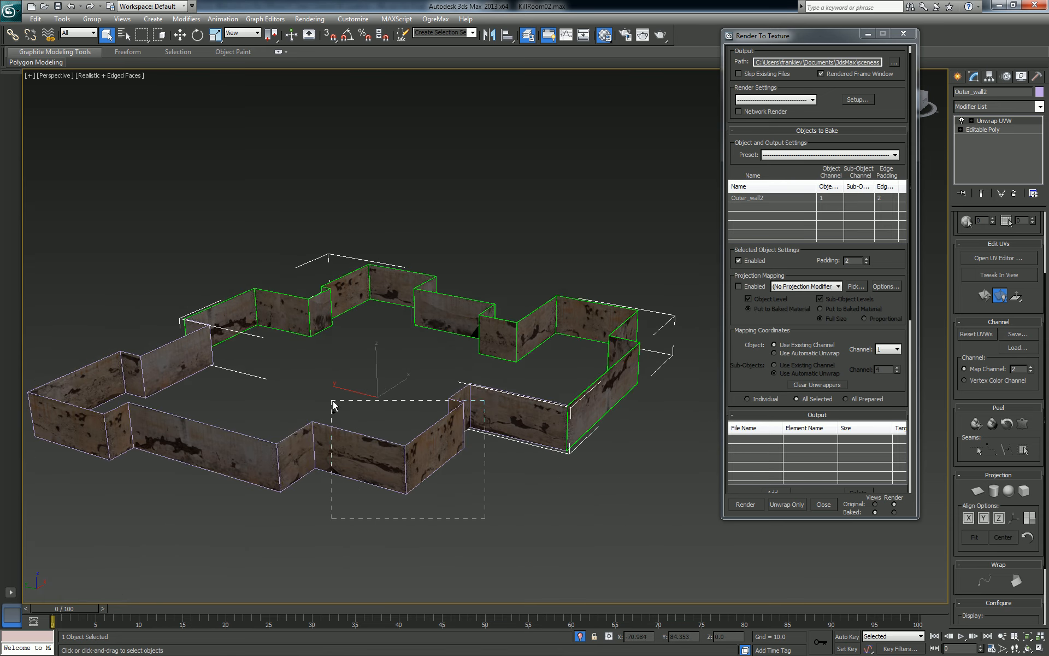
pyautogui.moveTo(334, 406); pyautogui.dragTo(334, 406)
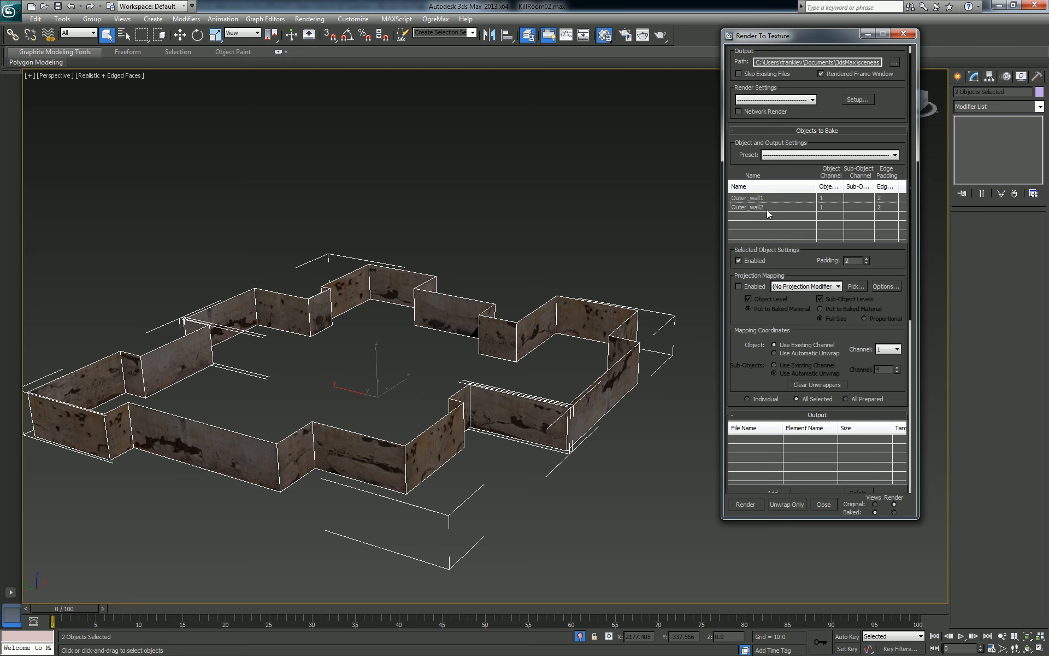
# Step: Enlarge the Render To Texture window and add a CompleteMap output element to both outer wall halves
pyautogui.moveTo(817, 36); pyautogui.dragTo(684, 34)
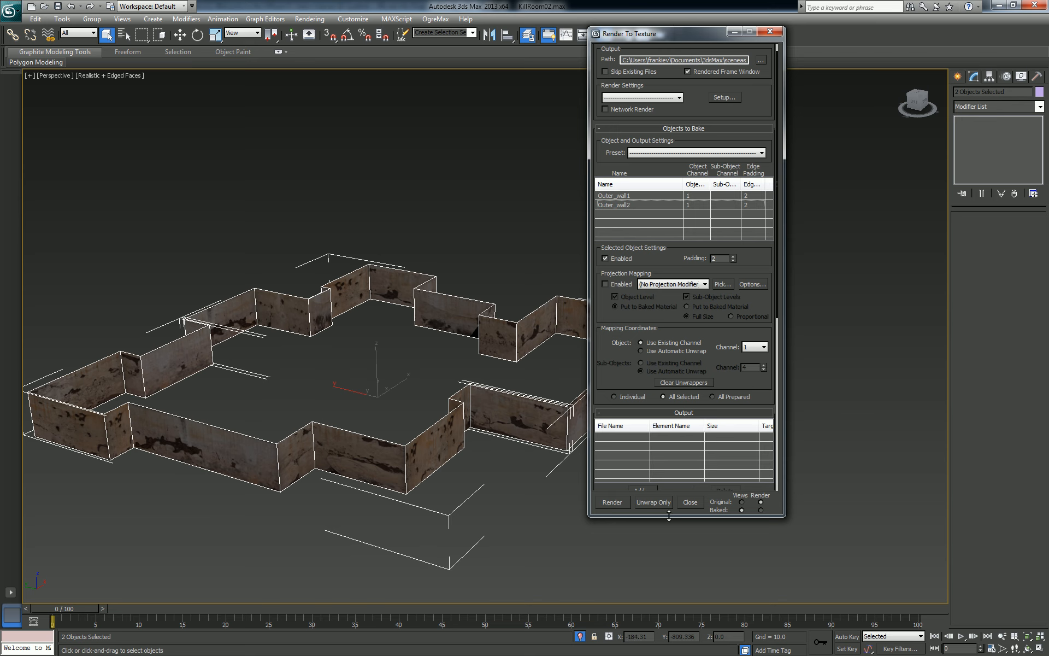
pyautogui.moveTo(669, 515); pyautogui.dragTo(693, 601)
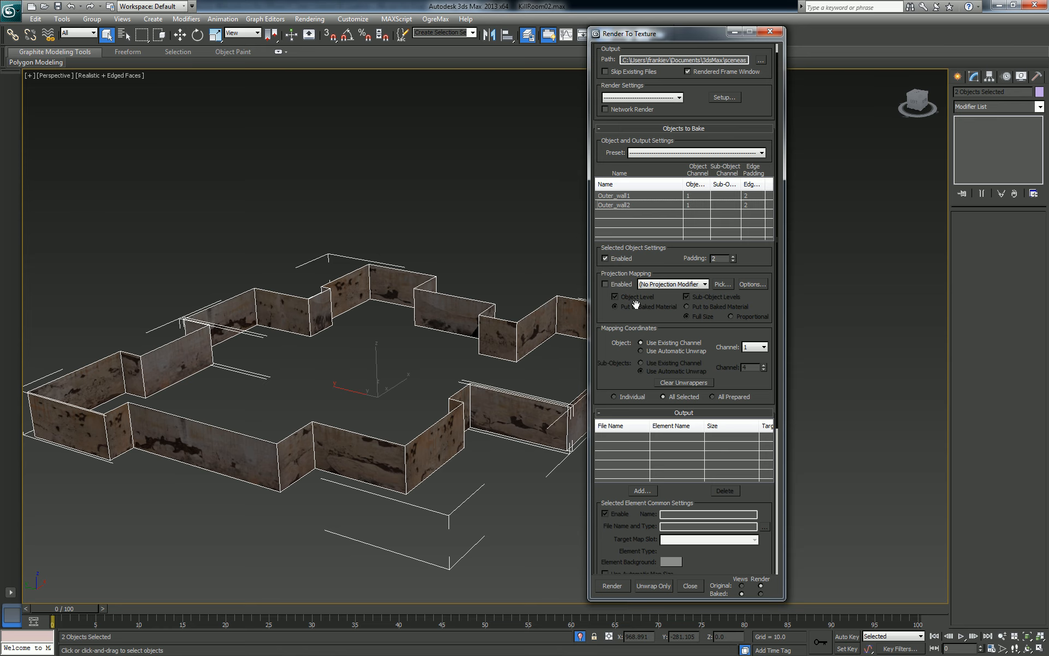
pyautogui.click(640, 491)
pyautogui.click(359, 239)
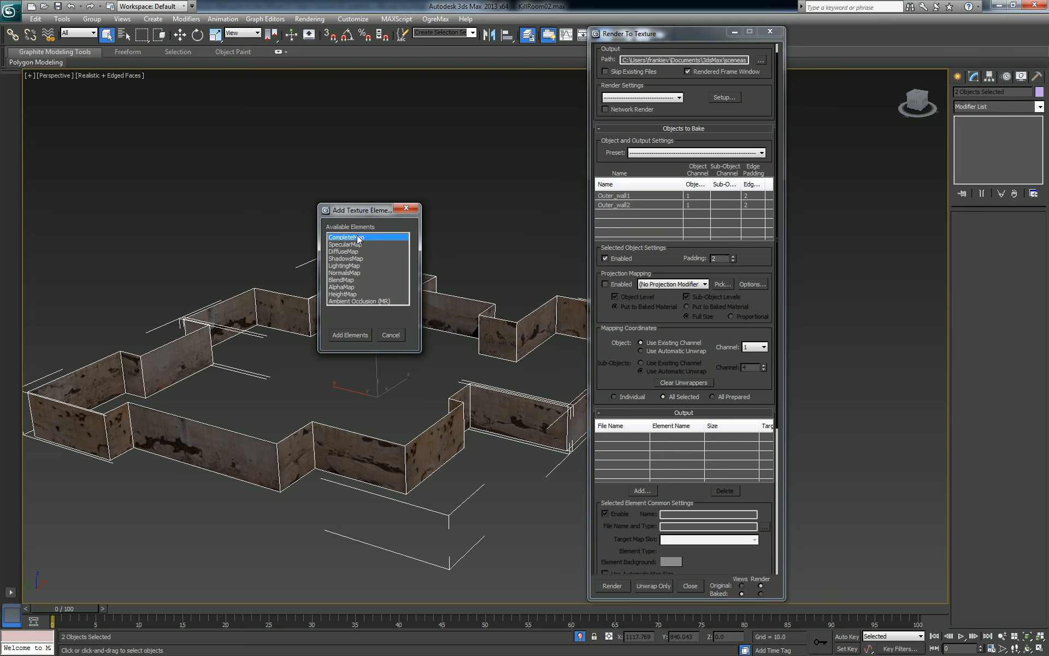
pyautogui.click(350, 335)
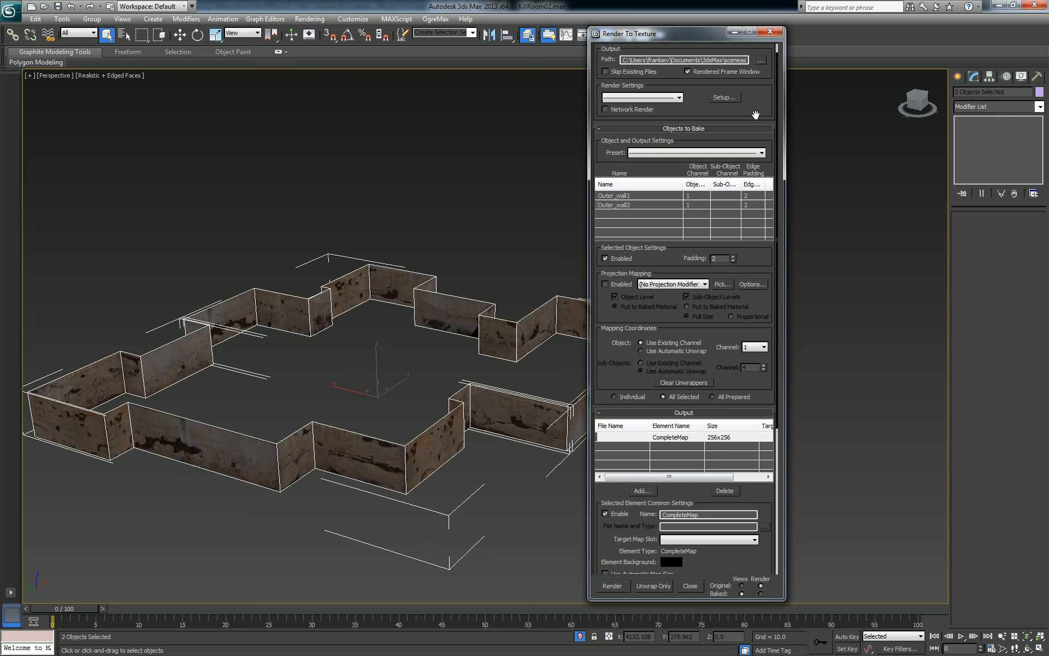
# Step: Select only Outer_wall2 and set its bake padding to 3 and its object mapping coordinates to existing channel 2
pyautogui.moveTo(757, 118); pyautogui.dragTo(757, 150)
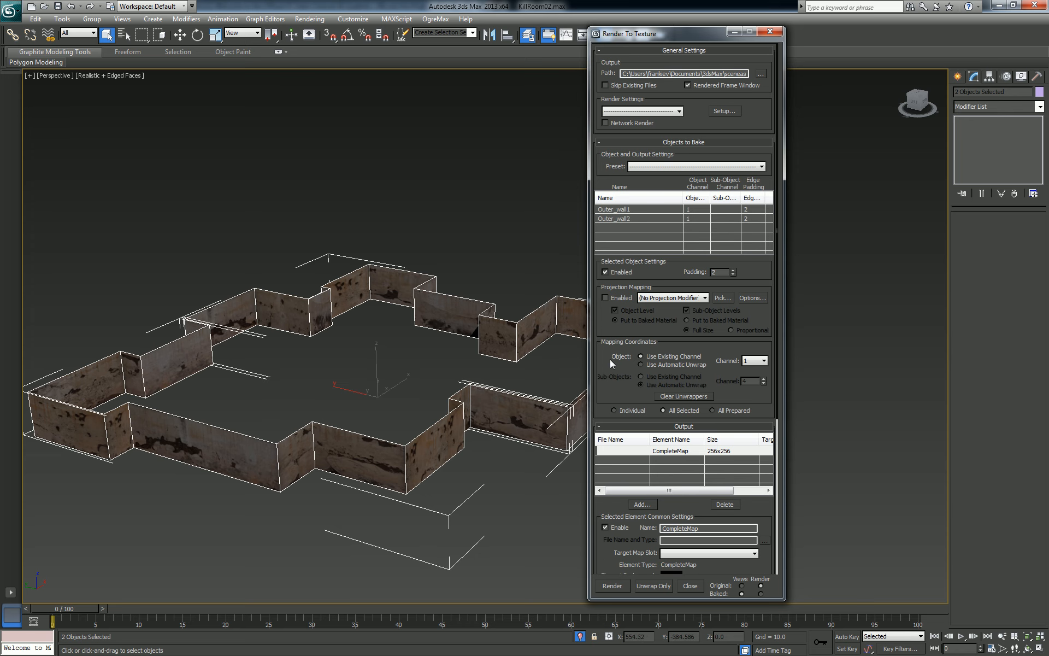
pyautogui.click(418, 308)
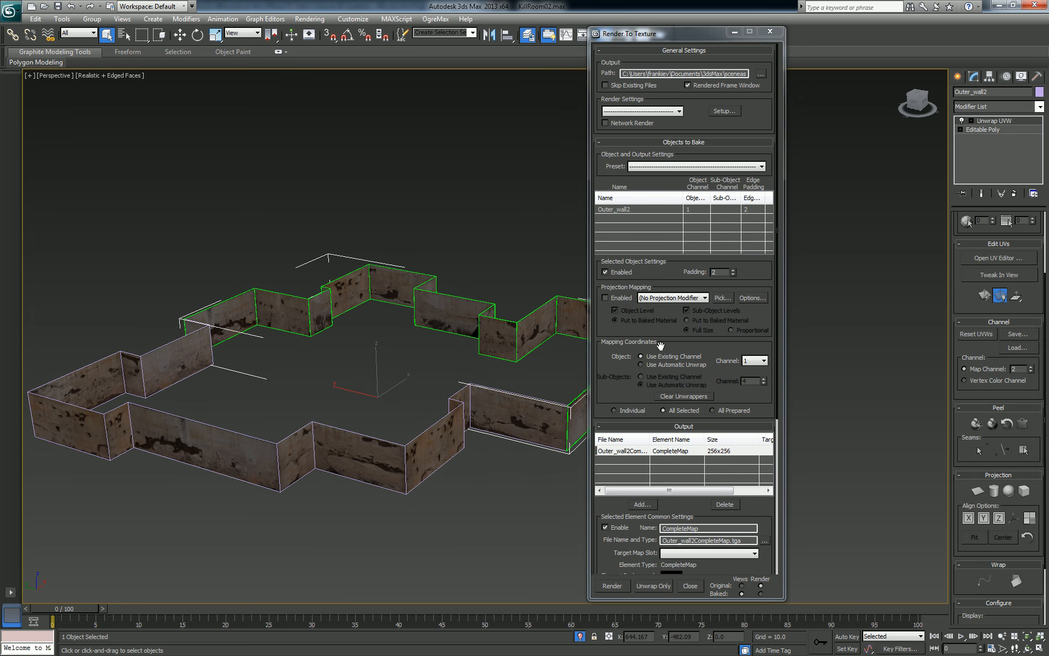
pyautogui.click(538, 480)
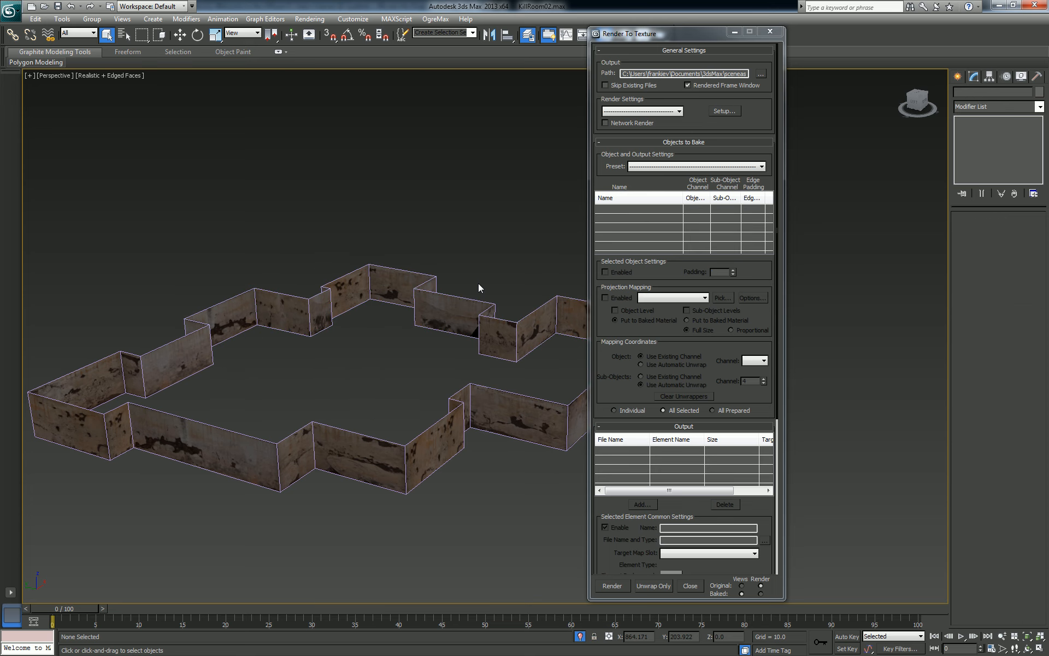
pyautogui.click(477, 307)
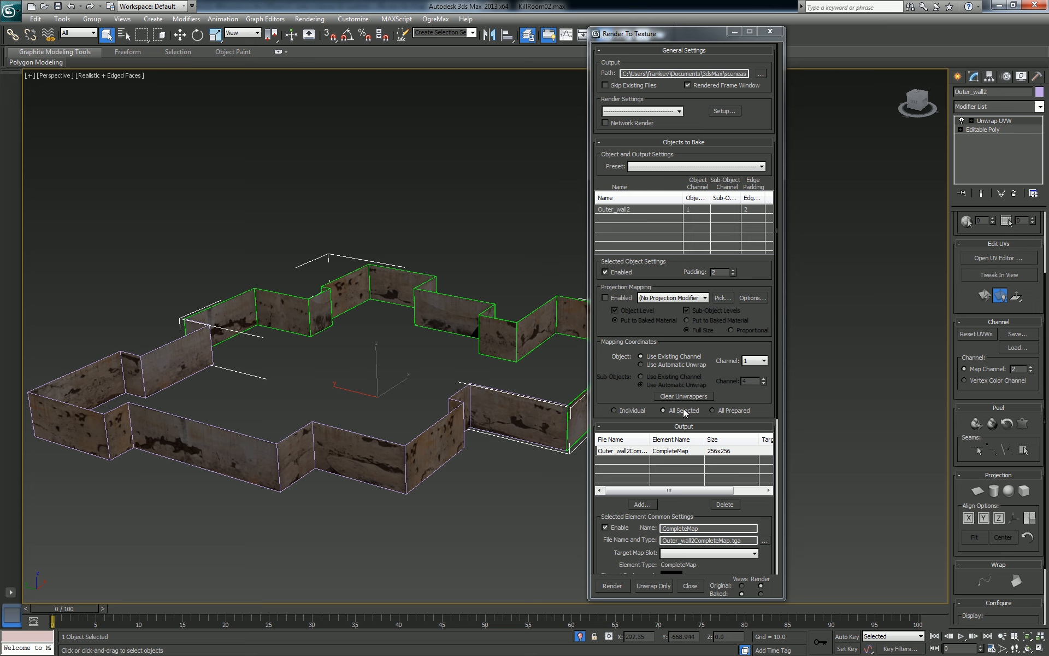
pyautogui.moveTo(749, 180)
pyautogui.mouseDown()
pyautogui.moveTo(752, 141)
pyautogui.moveTo(745, 195)
pyautogui.mouseUp()
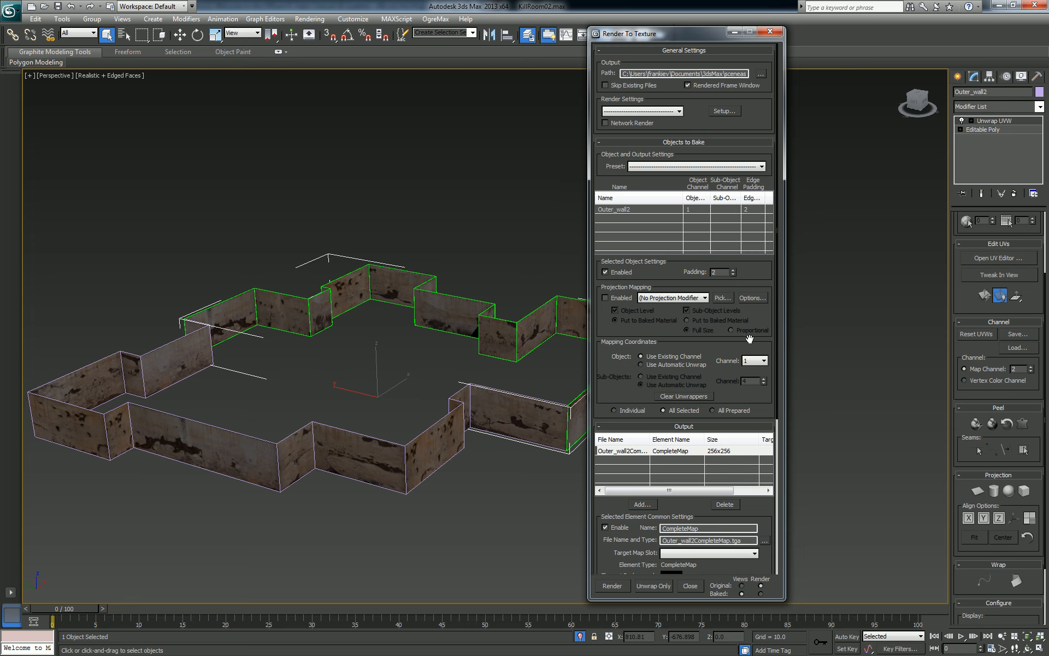
pyautogui.click(733, 270)
pyautogui.click(764, 361)
pyautogui.click(756, 378)
# Step: Set Outer_wall2's CompleteMap element to 2048x2048 and turn off its Shadows option
pyautogui.click(697, 452)
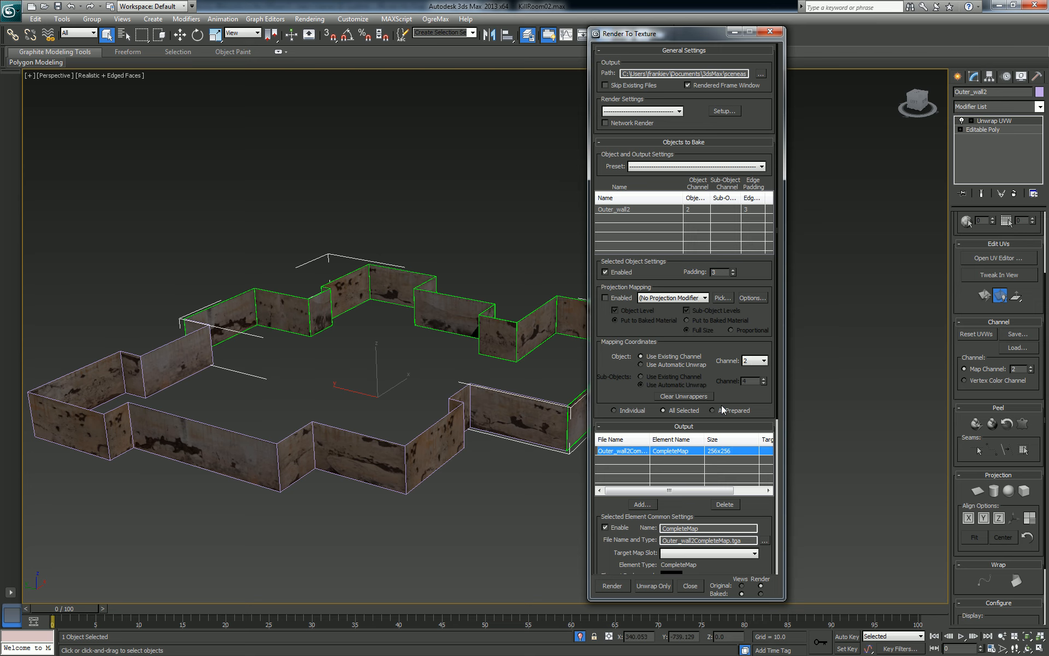
pyautogui.scroll(-5, 723, 410)
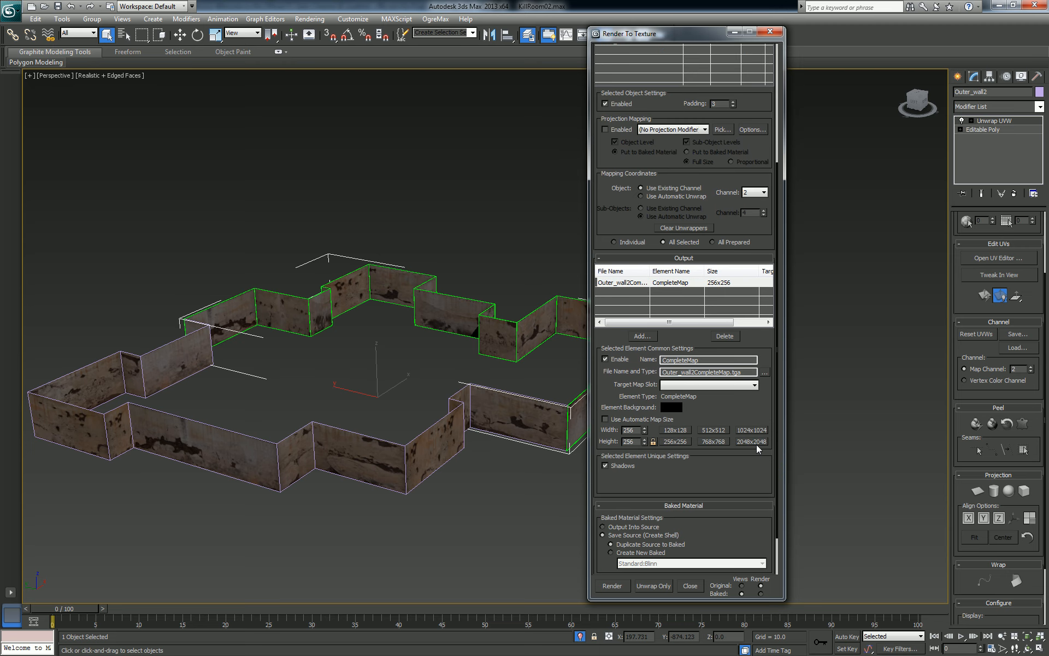
pyautogui.click(752, 441)
pyautogui.moveTo(766, 462); pyautogui.dragTo(764, 412)
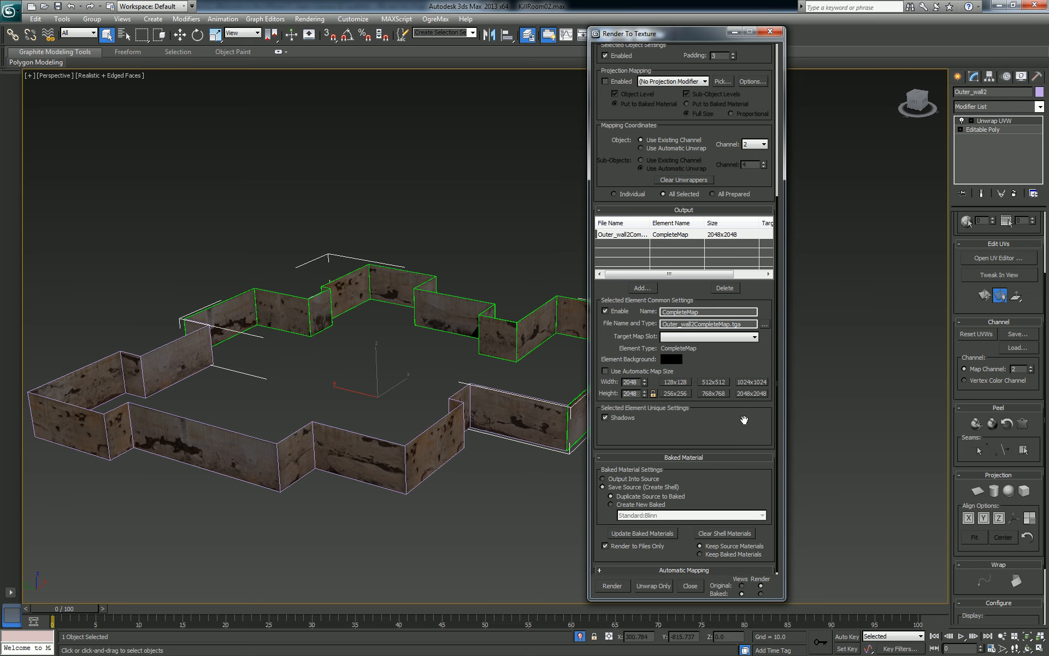
pyautogui.click(604, 416)
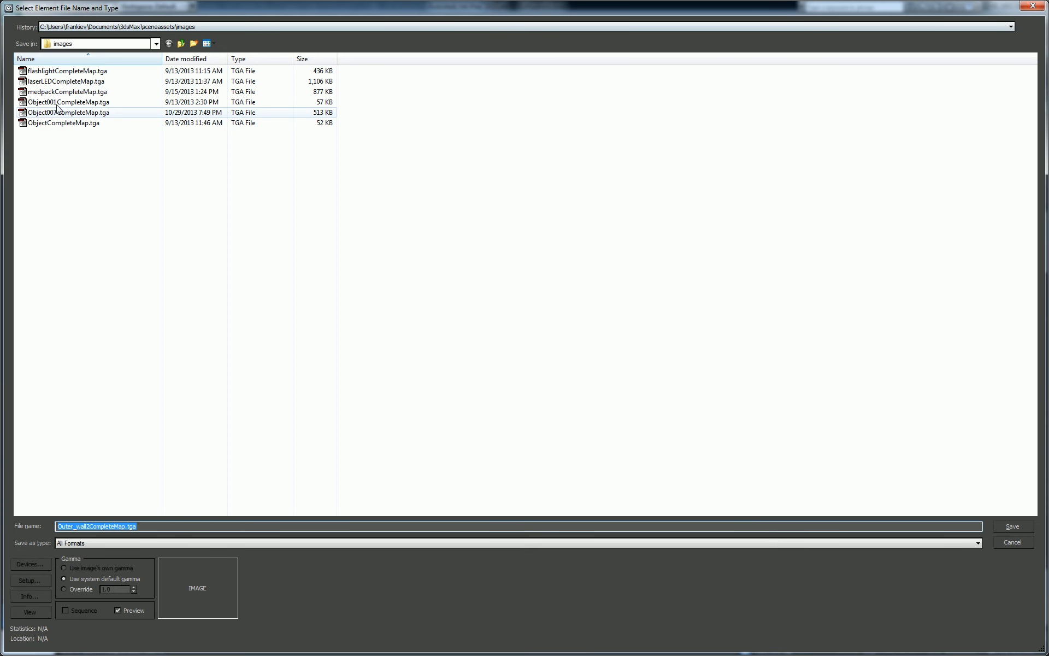
# Step: Set Outer_wall2's bake output to Outer_wall2CompleteMap.tga in F:\UrT-HD_maps\KillRoom as a compressed 24-bit Targa image
pyautogui.click(228, 25)
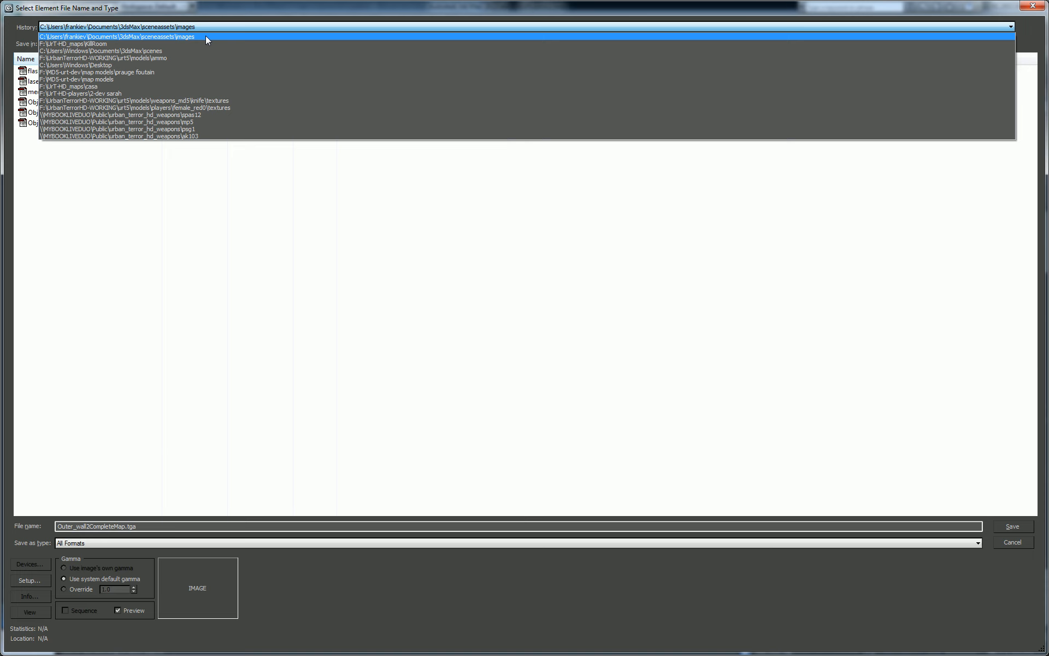
pyautogui.click(171, 43)
pyautogui.click(142, 527)
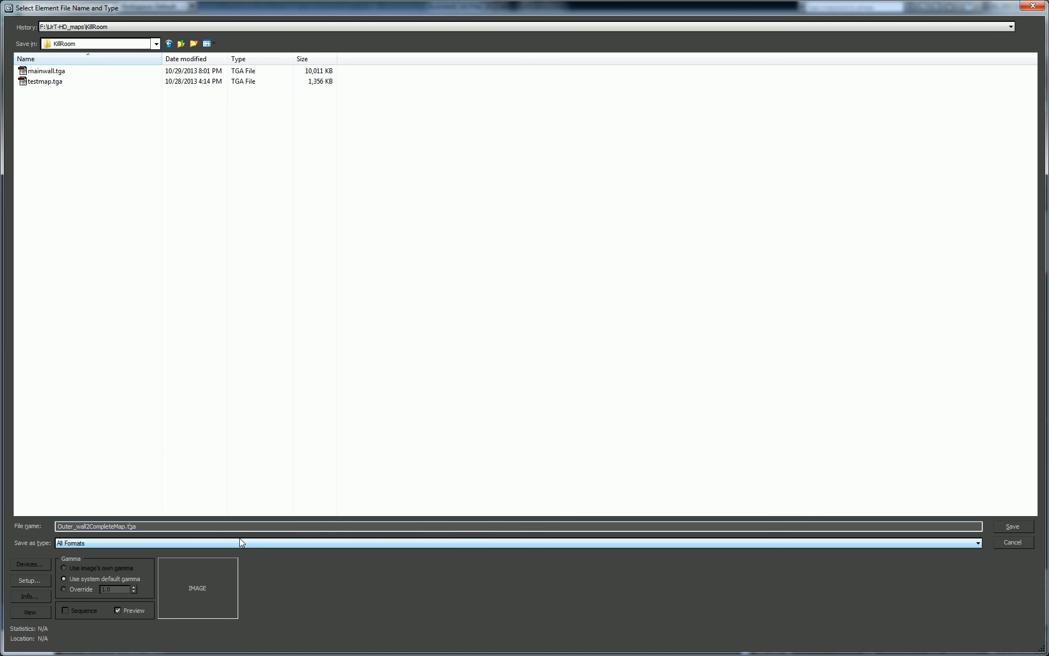
pyautogui.press('Return')
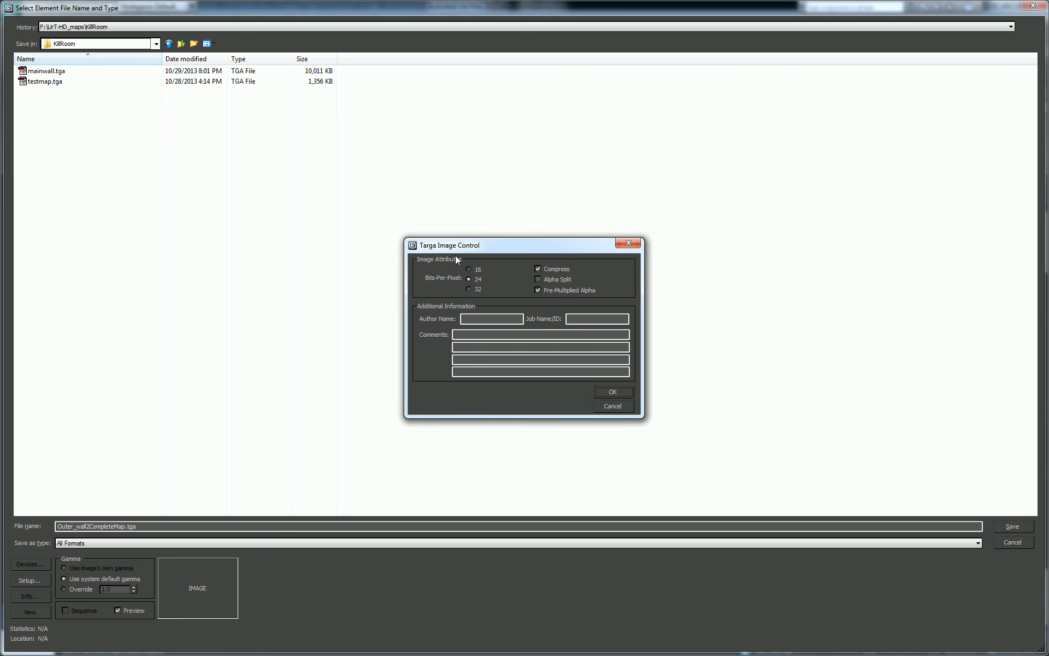
pyautogui.click(614, 392)
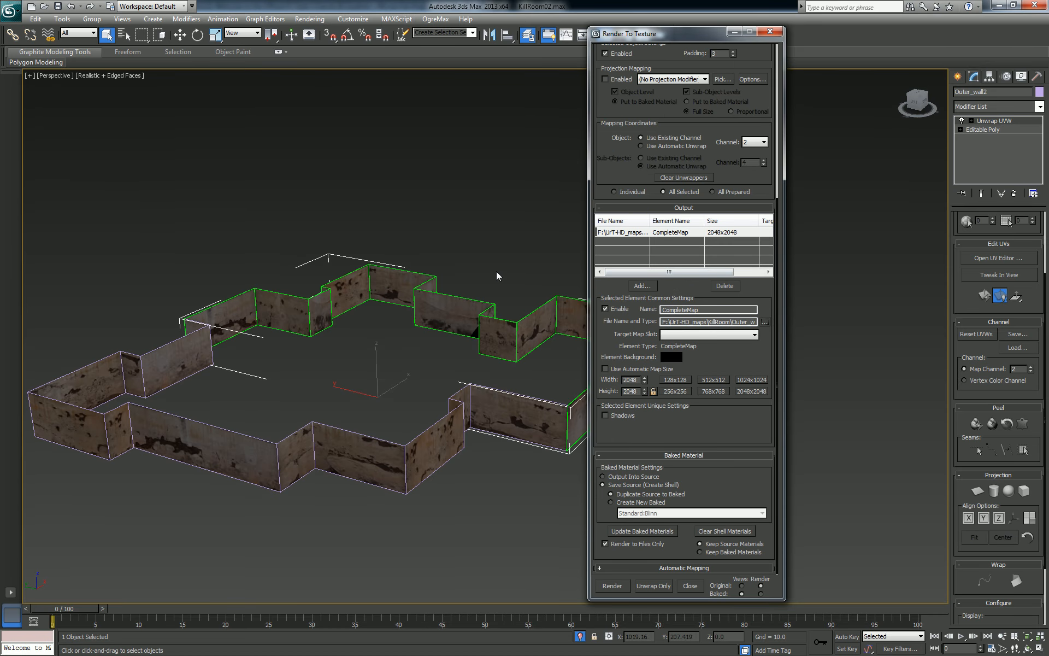
# Step: Select only Outer_wall1 and set the size of its CompleteMap output element to 2048x2048
pyautogui.keyDown('alt'); pyautogui.moveTo(468, 293); pyautogui.dragTo(438, 305, button='middle'); pyautogui.keyUp('alt')
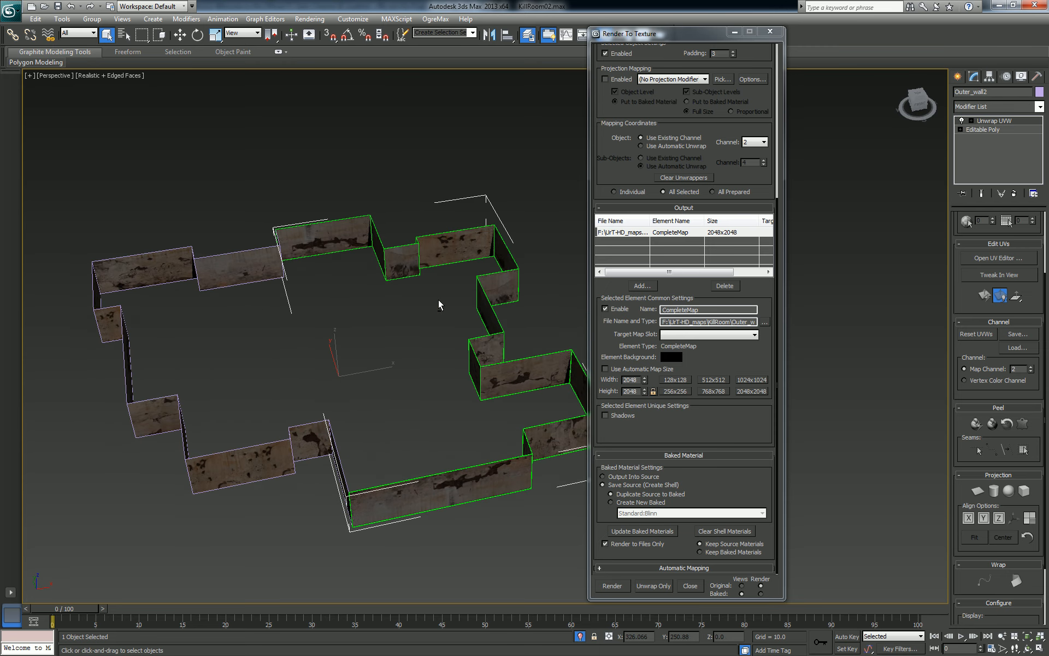
pyautogui.click(227, 265)
pyautogui.moveTo(527, 347)
pyautogui.keyDown('alt'); pyautogui.mouseDown(button='middle')
pyautogui.moveTo(507, 346)
pyautogui.moveTo(529, 332)
pyautogui.mouseUp(button='middle'); pyautogui.keyUp('alt')
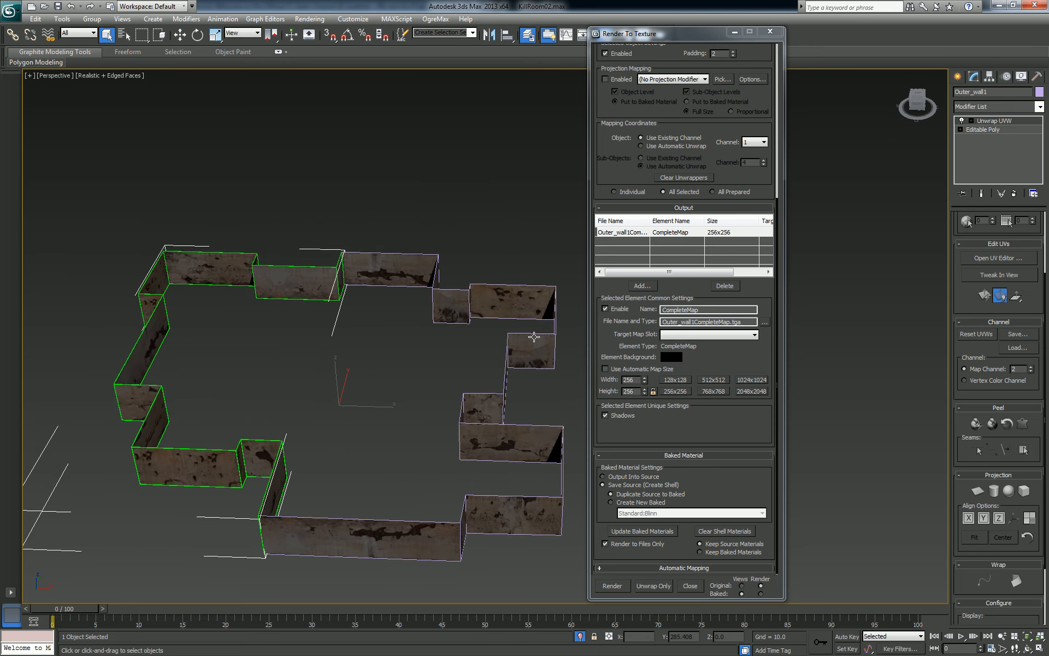
pyautogui.click(752, 391)
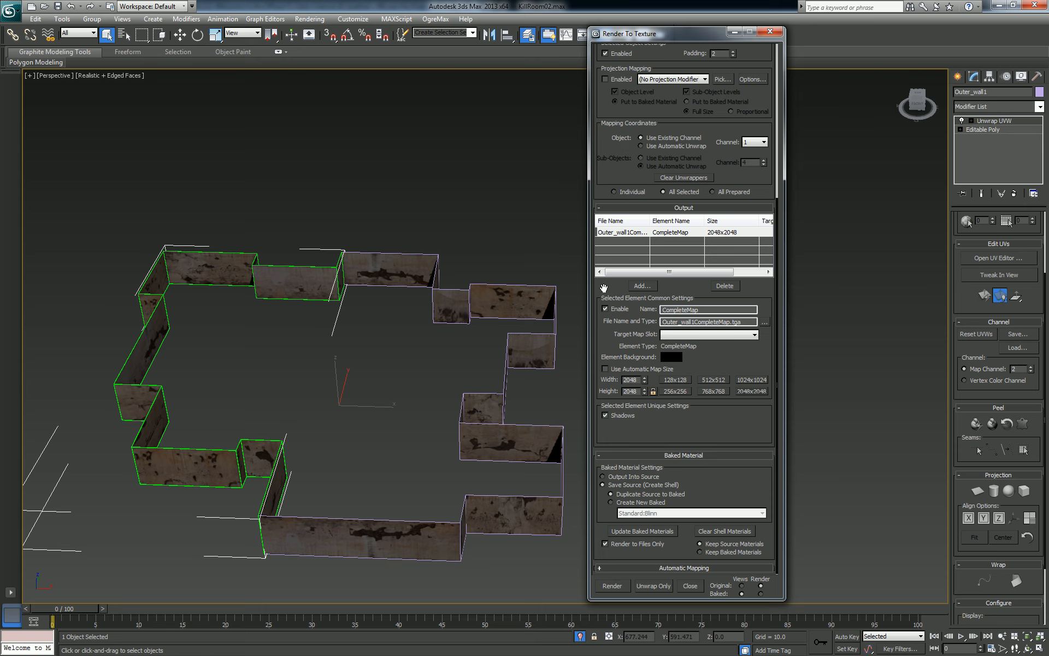
pyautogui.moveTo(604, 288); pyautogui.dragTo(615, 386)
pyautogui.click(615, 379)
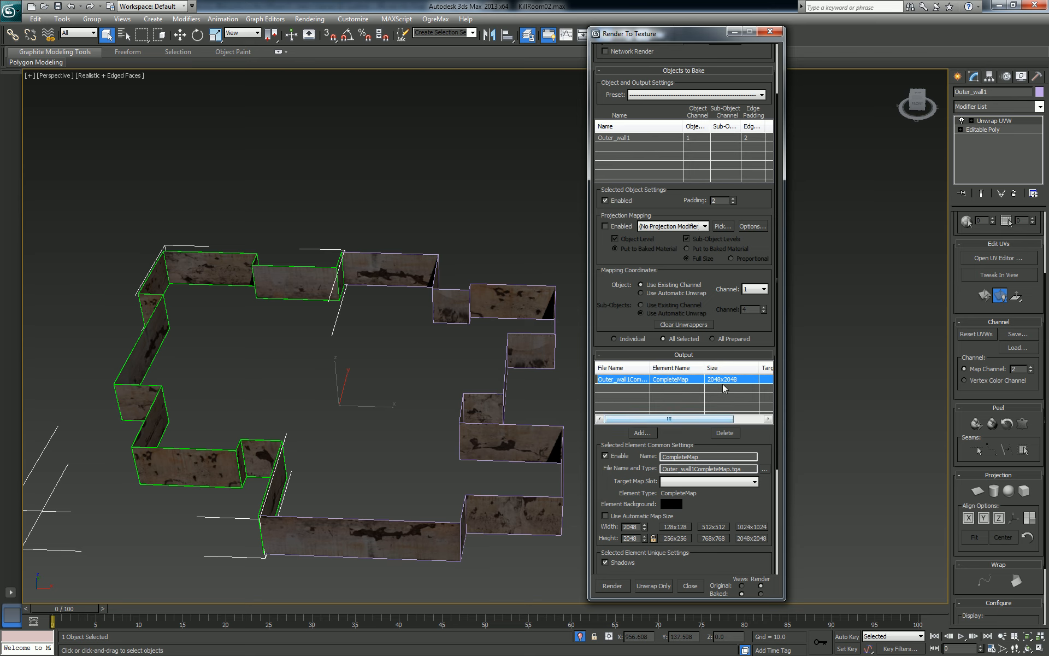
# Step: Set Outer_wall1's bake output to Outer_wall1CompleteMap.tga in F:\UrT-HD_maps\KillRoom as a compressed 24-bit Targa image
pyautogui.click(764, 470)
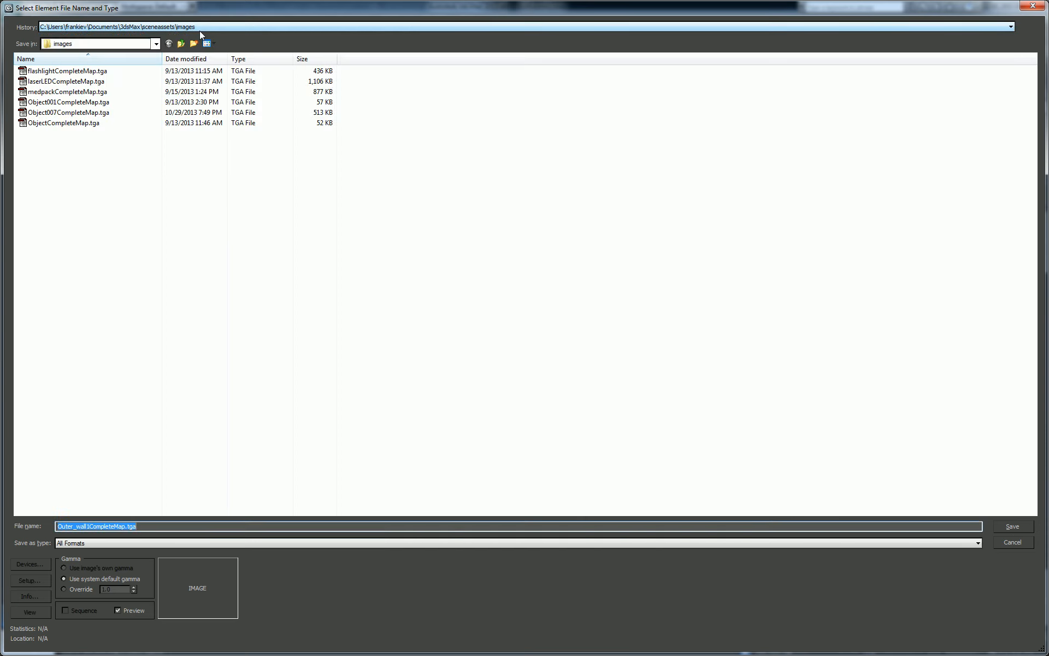
pyautogui.click(199, 30)
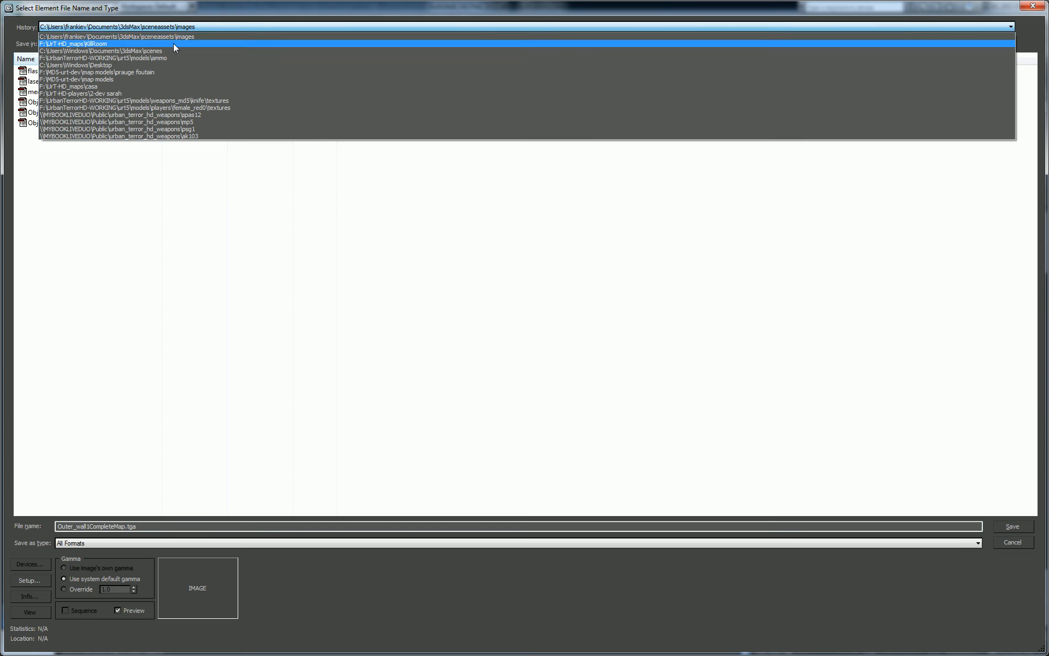
pyautogui.click(176, 45)
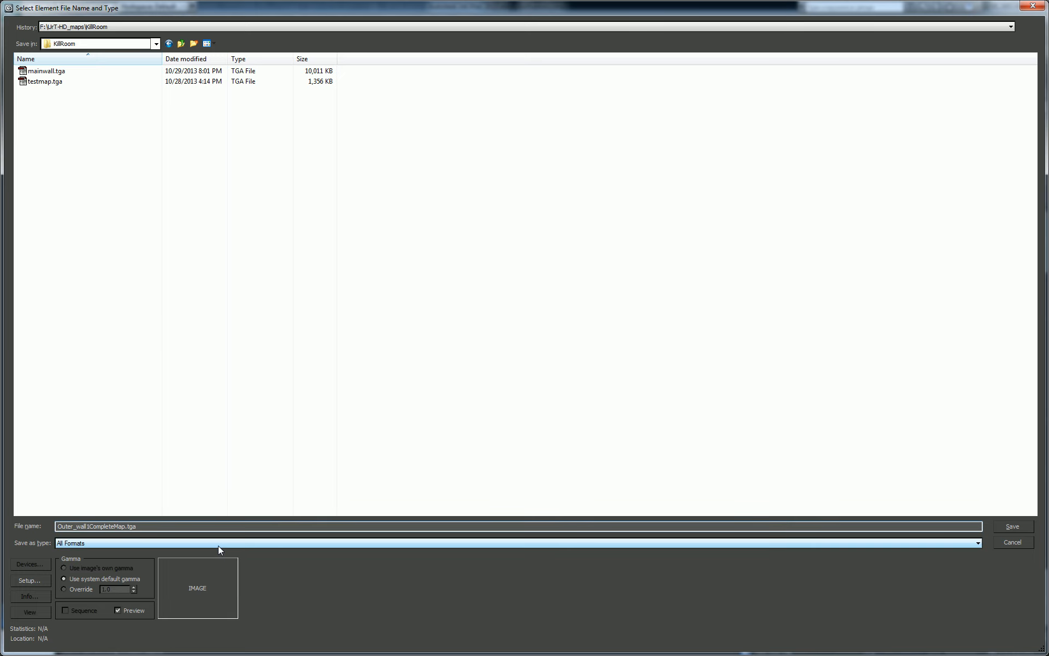
pyautogui.press('Return')
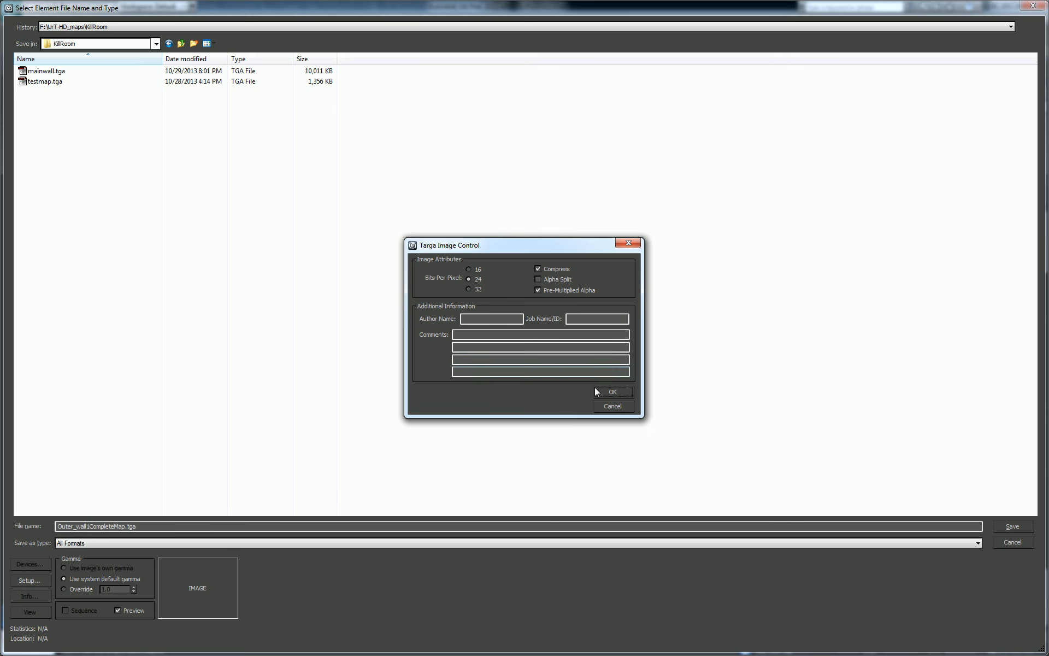
pyautogui.click(631, 393)
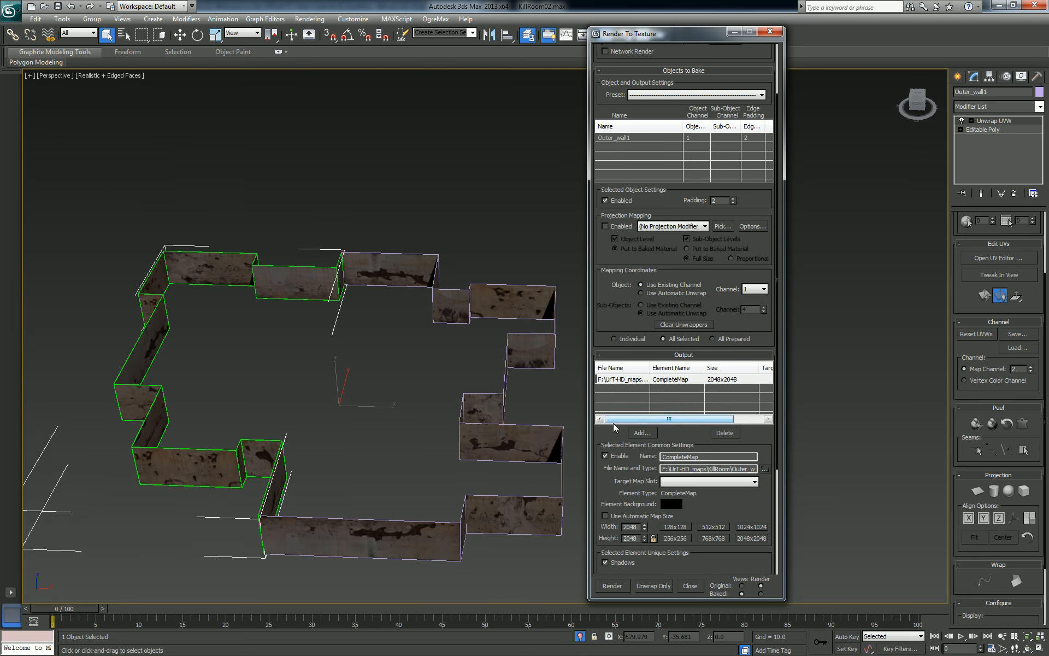
# Step: Set Outer_wall1's object mapping coordinates to existing channel 2 and review its remaining bake settings
pyautogui.click(764, 289)
pyautogui.click(759, 306)
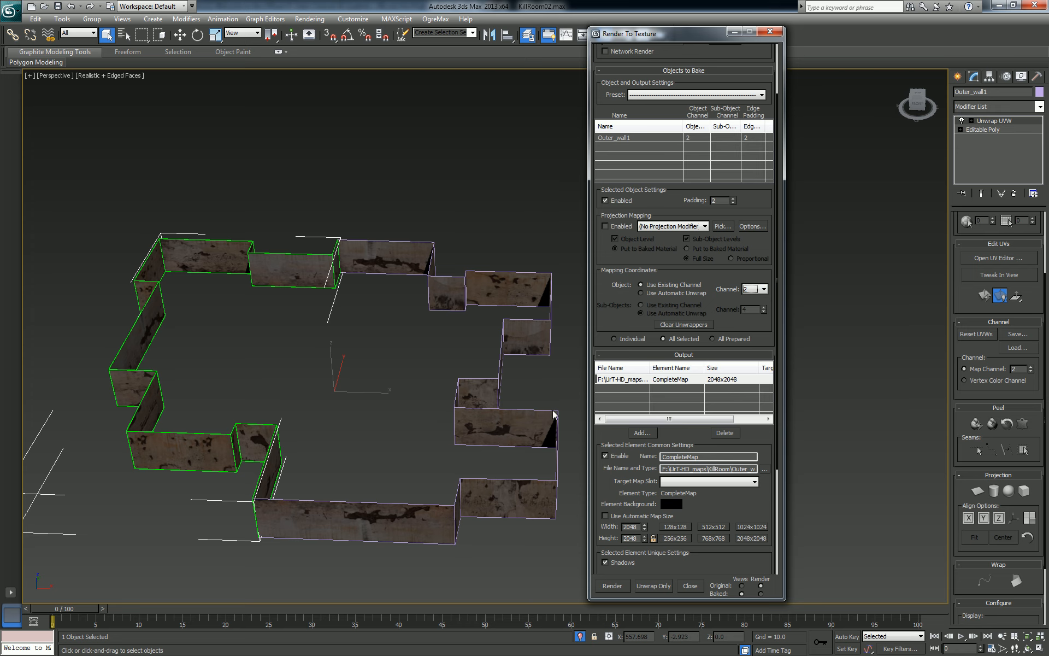
pyautogui.moveTo(724, 511); pyautogui.dragTo(718, 364)
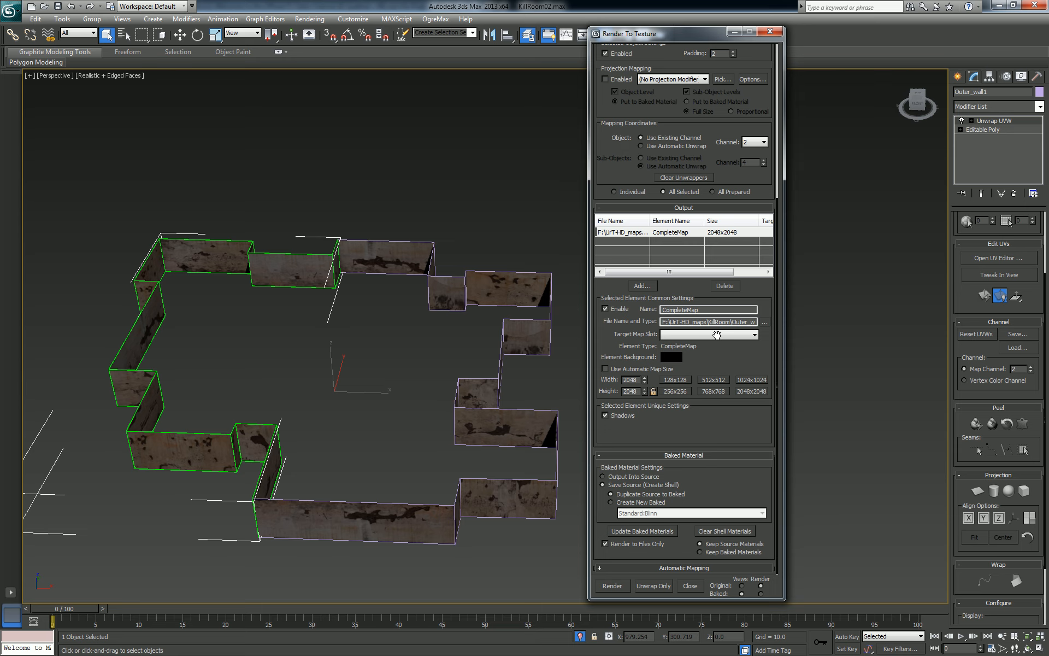
pyautogui.moveTo(717, 334); pyautogui.dragTo(716, 341)
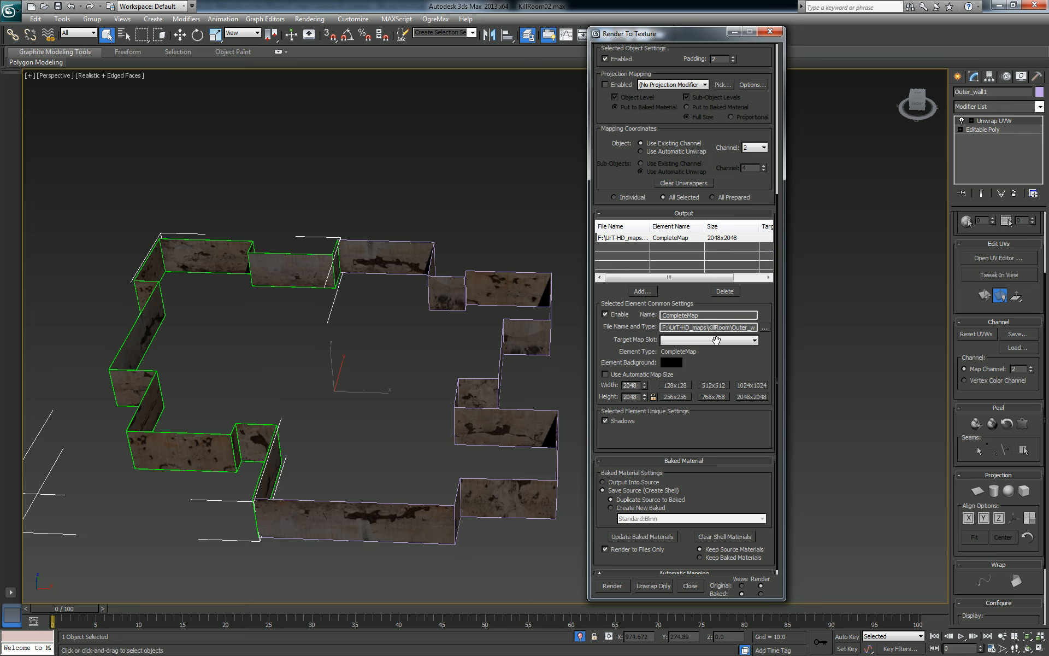
pyautogui.moveTo(632, 158); pyautogui.dragTo(640, 184)
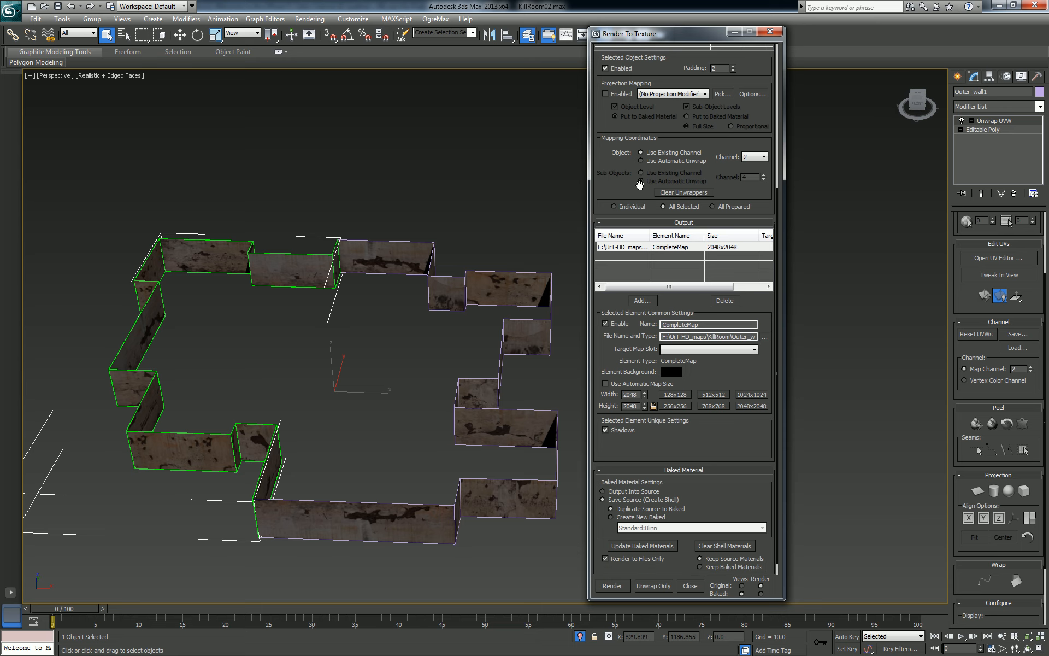
# Step: Check the bake settings with both outer wall halves selected and with only Outer_wall2 selected, viewing the room from several angles
pyautogui.keyDown('ctrl'); pyautogui.click(426, 289); pyautogui.keyUp('ctrl')
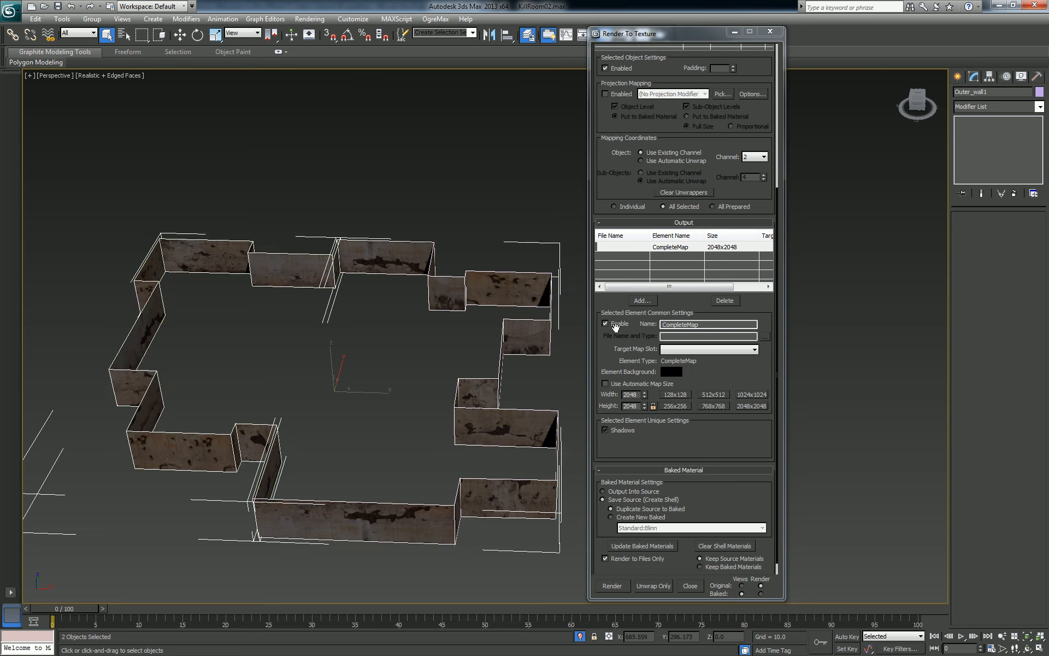
pyautogui.keyDown('alt'); pyautogui.moveTo(429, 323); pyautogui.dragTo(452, 303, button='middle'); pyautogui.keyUp('alt')
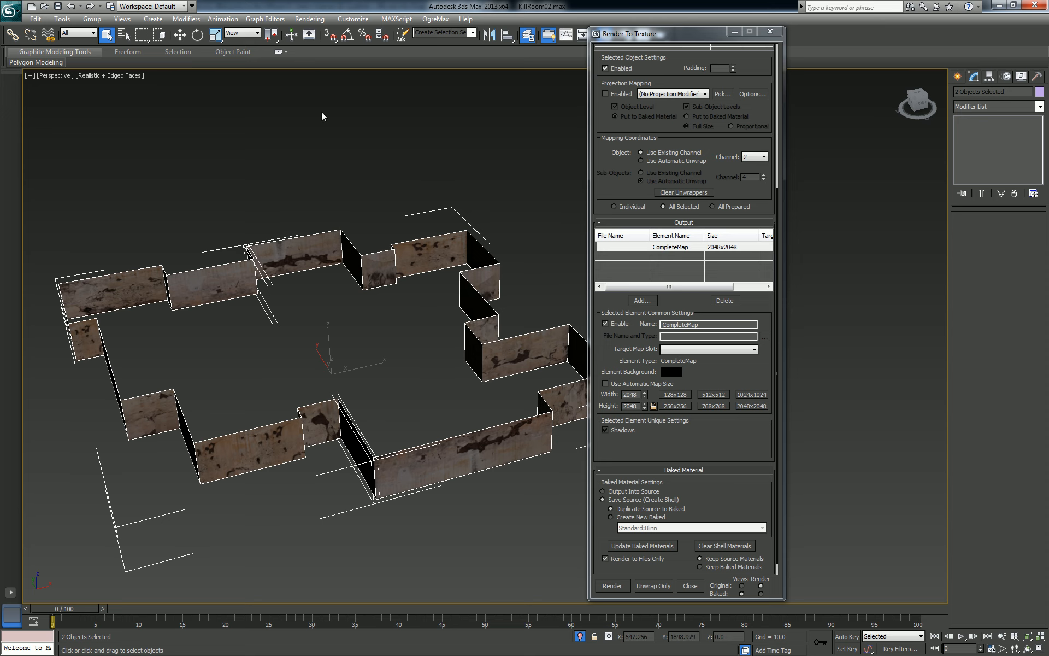
pyautogui.keyDown('alt'); pyautogui.moveTo(336, 119); pyautogui.dragTo(403, 147, button='middle'); pyautogui.keyUp('alt')
pyautogui.scroll(3, 403, 147)
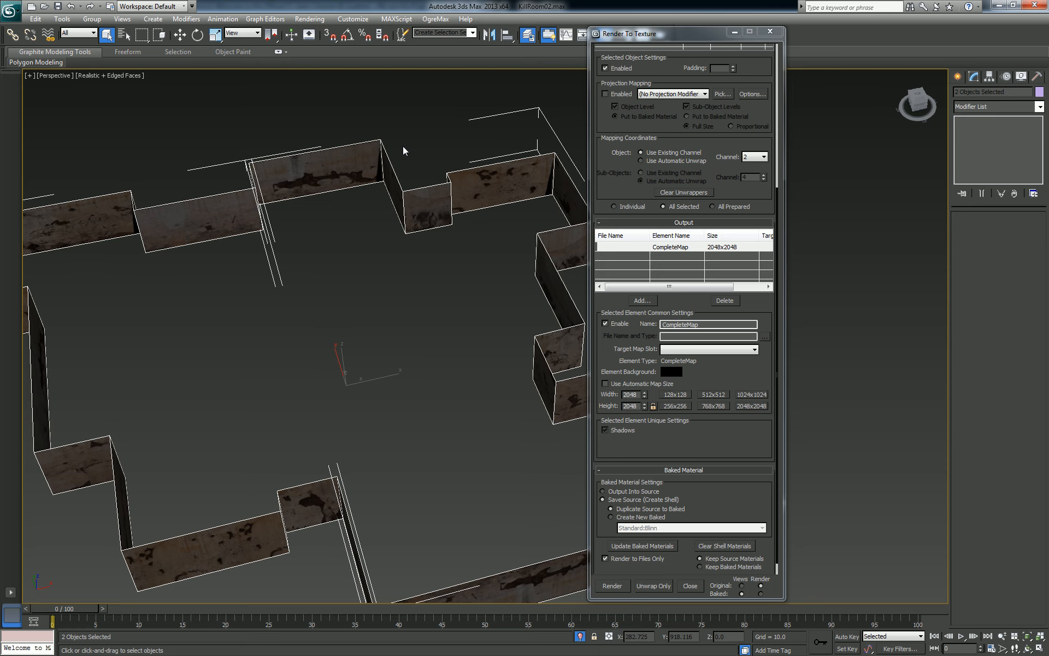
pyautogui.keyDown('alt'); pyautogui.moveTo(403, 248); pyautogui.dragTo(441, 235, button='middle'); pyautogui.keyUp('alt')
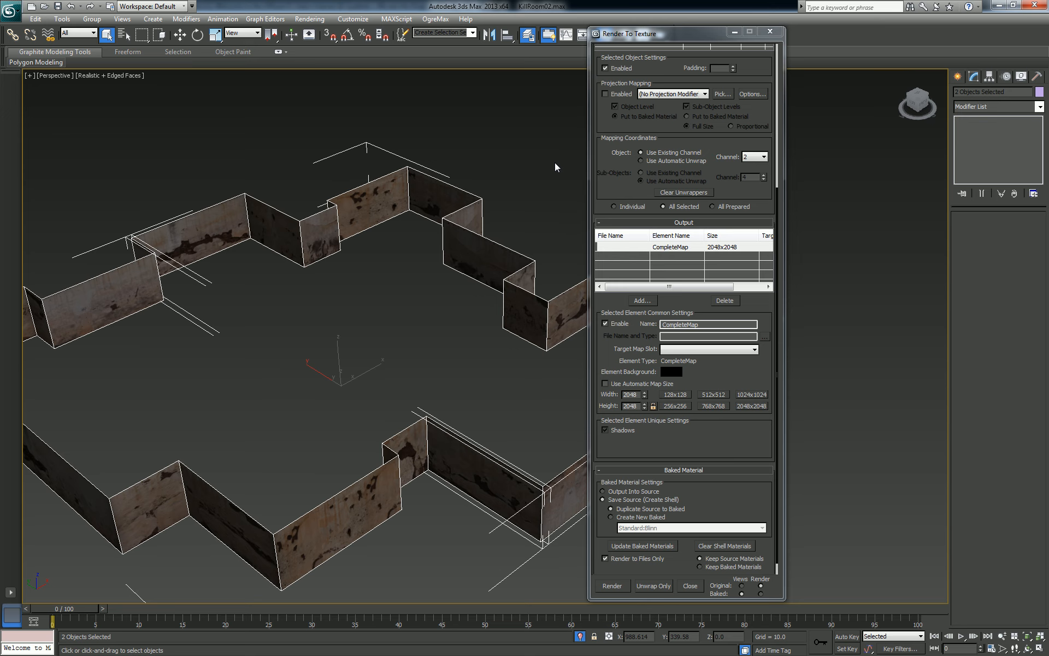
pyautogui.click(214, 229)
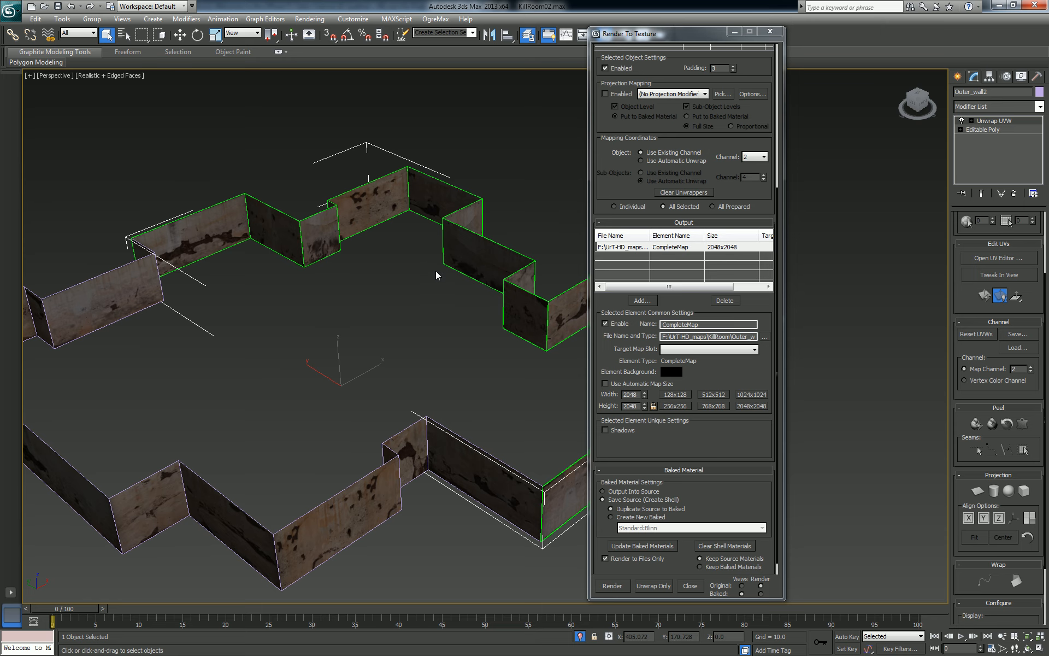
pyautogui.keyDown('alt'); pyautogui.moveTo(436, 275); pyautogui.dragTo(391, 277, button='middle'); pyautogui.keyUp('alt')
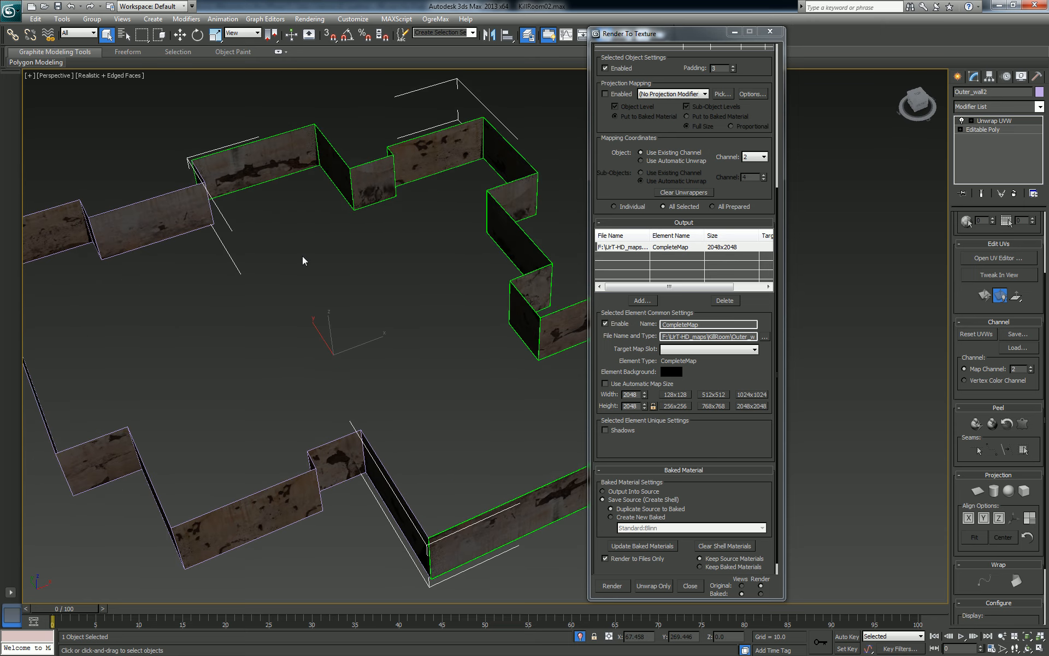
# Step: Place standard omni lights near the centre of the room in the Top view
pyautogui.press('t')
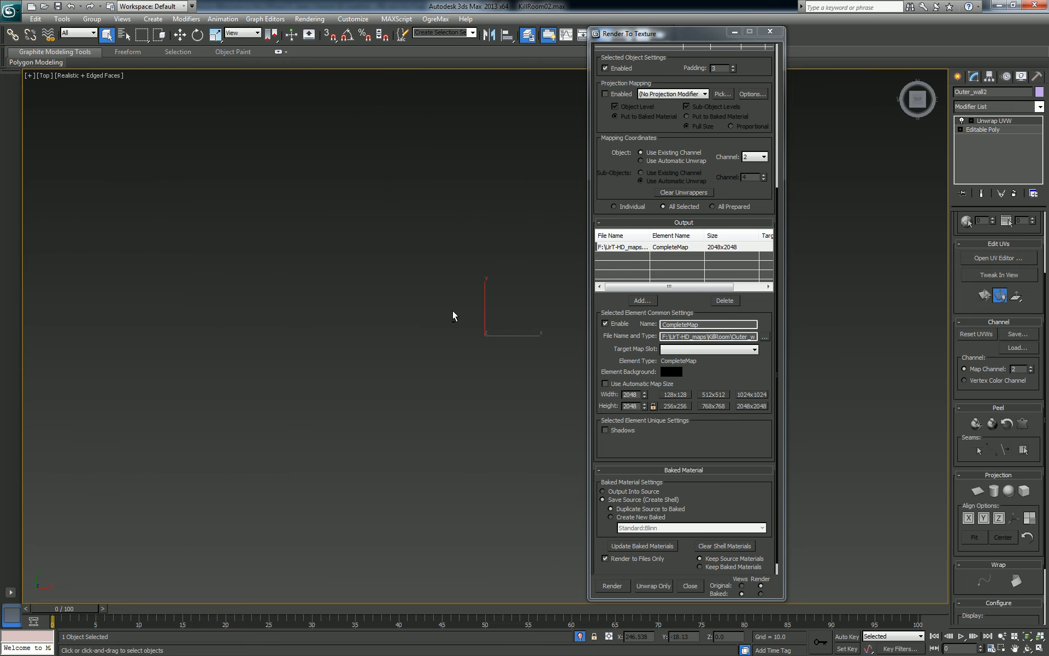
pyautogui.moveTo(439, 293); pyautogui.dragTo(377, 289, button='middle')
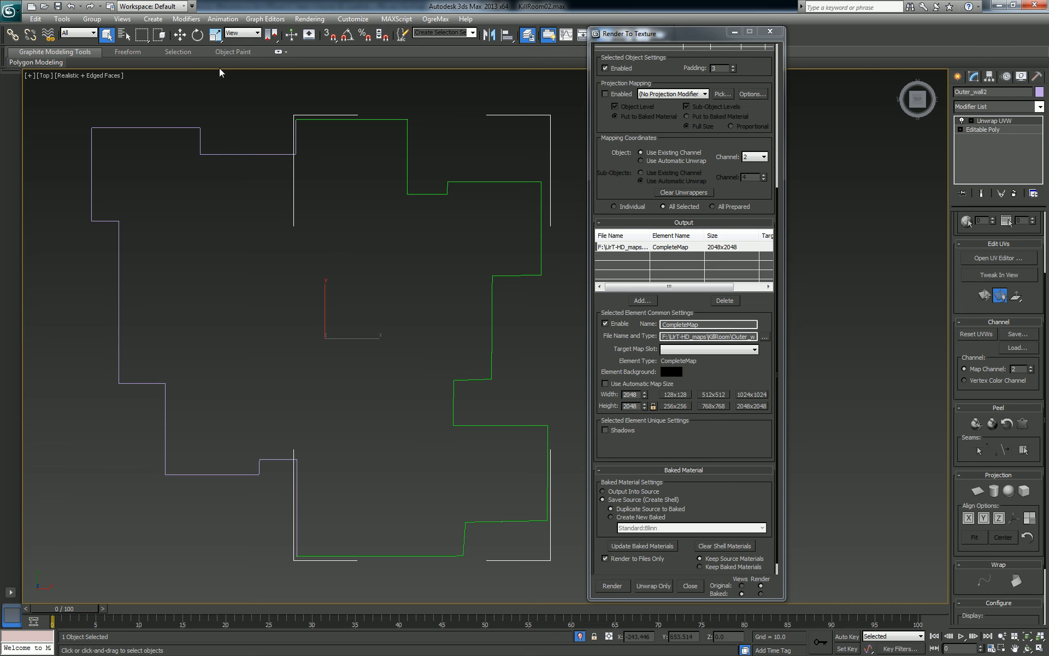
pyautogui.click(153, 18)
pyautogui.moveTo(196, 173)
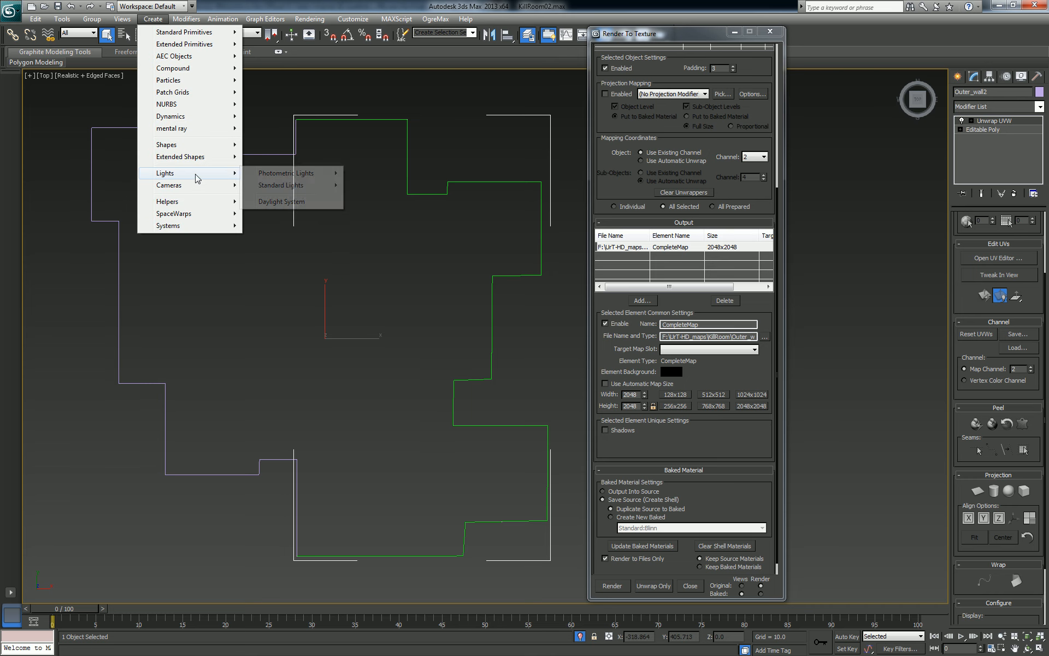
pyautogui.moveTo(294, 185)
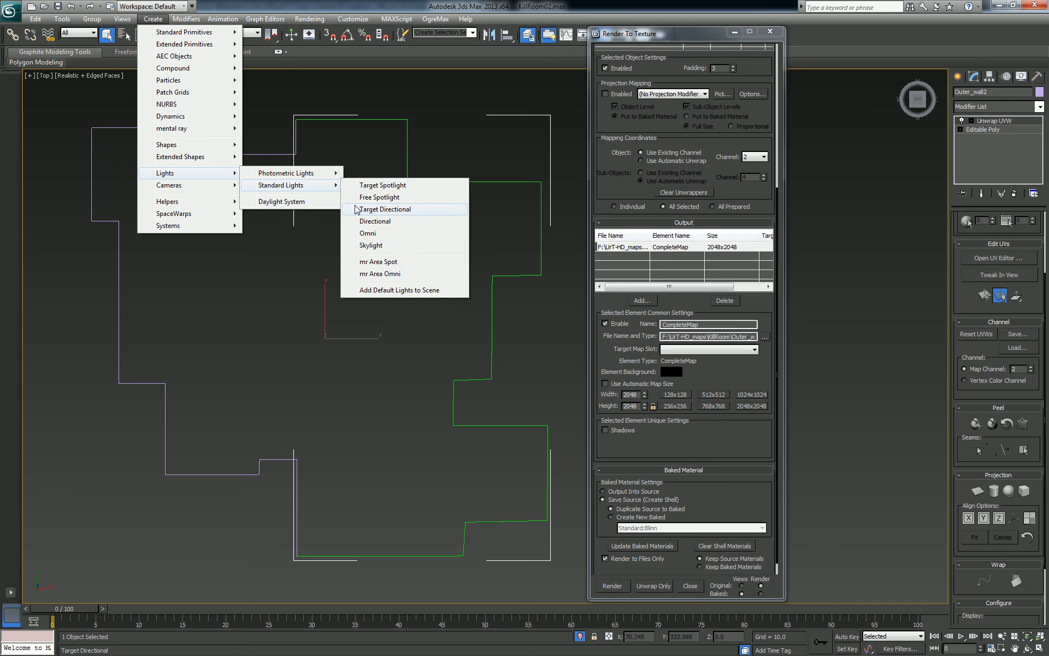
pyautogui.click(369, 234)
pyautogui.click(325, 335)
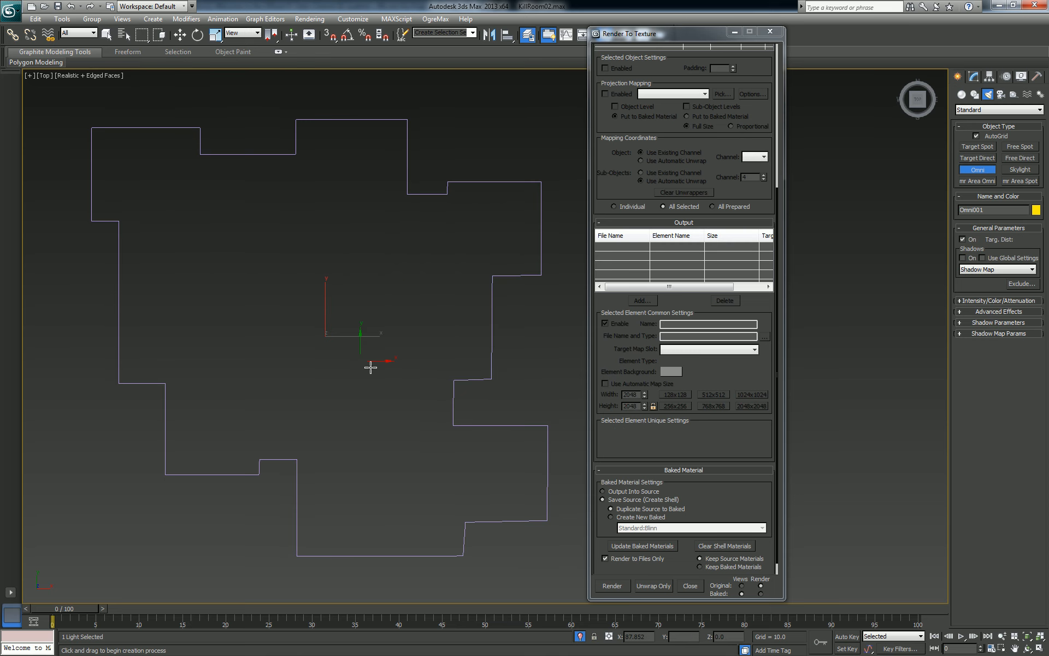
pyautogui.moveTo(332, 343); pyautogui.dragTo(330, 342)
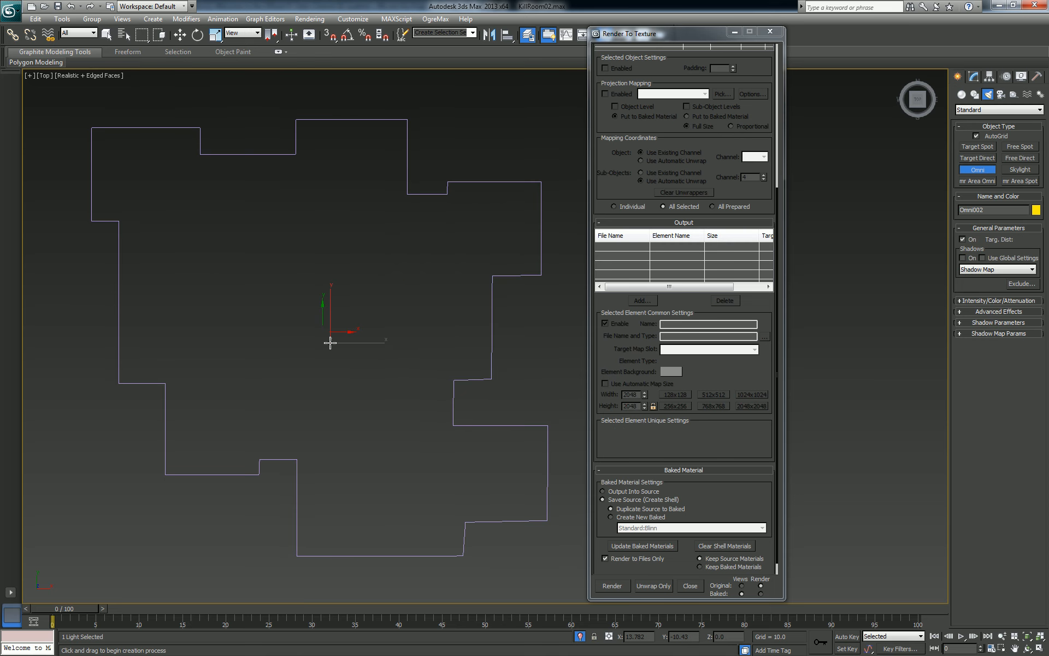
pyautogui.rightClick(502, 353)
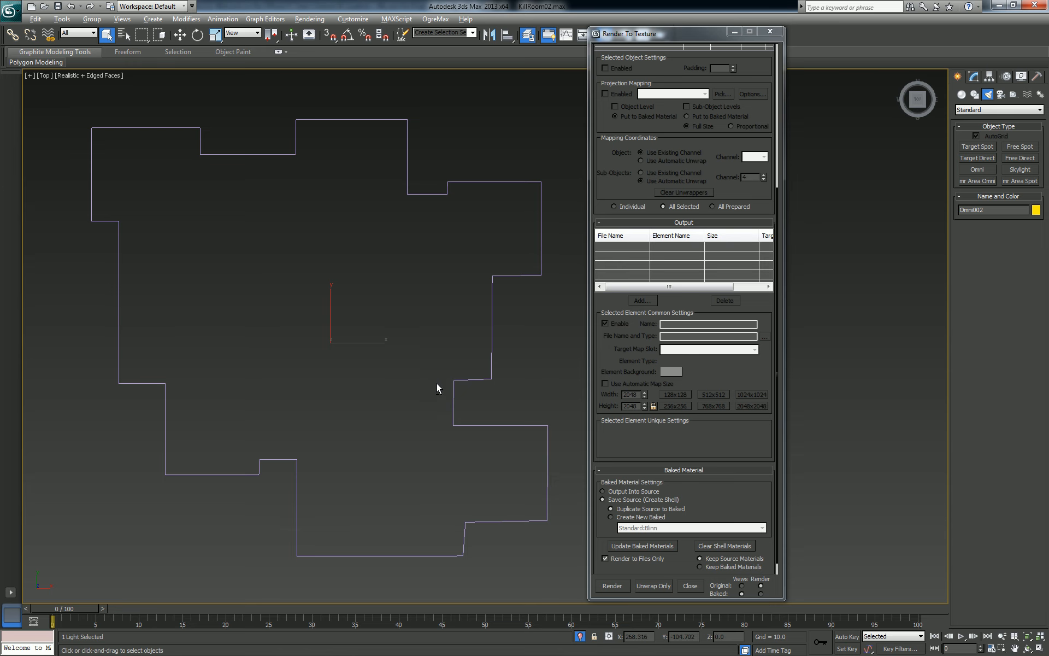
# Step: Move the Render To Texture window aside, make layer 0 (default) current and add the selected omni light to it
pyautogui.keyDown('alt'); pyautogui.moveTo(438, 387); pyautogui.dragTo(510, 339, button='middle'); pyautogui.keyUp('alt')
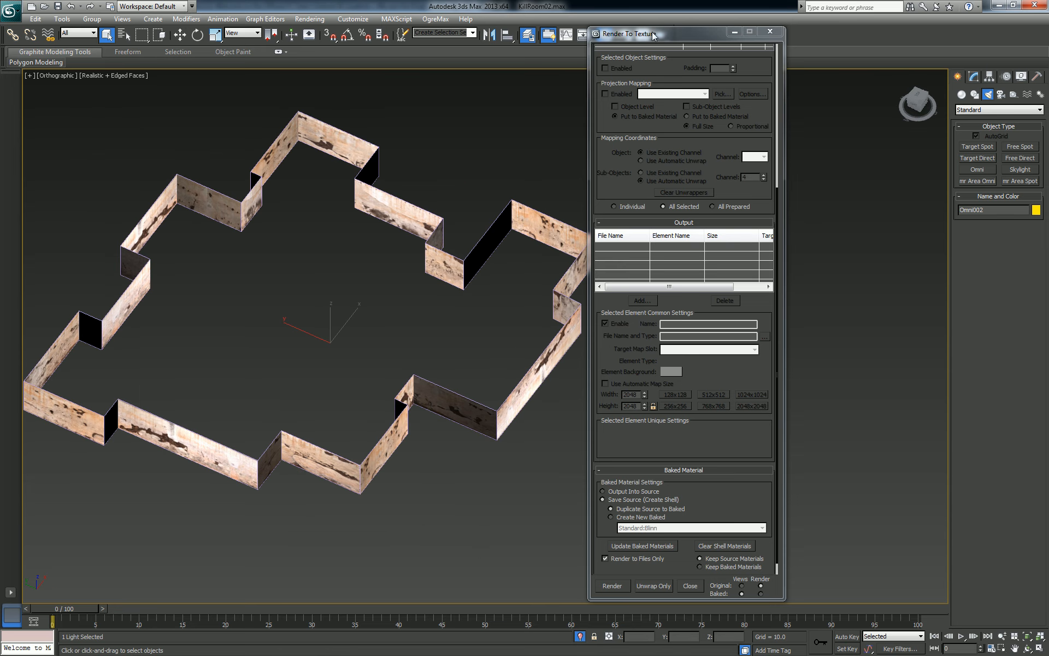
pyautogui.moveTo(651, 34); pyautogui.dragTo(726, 63)
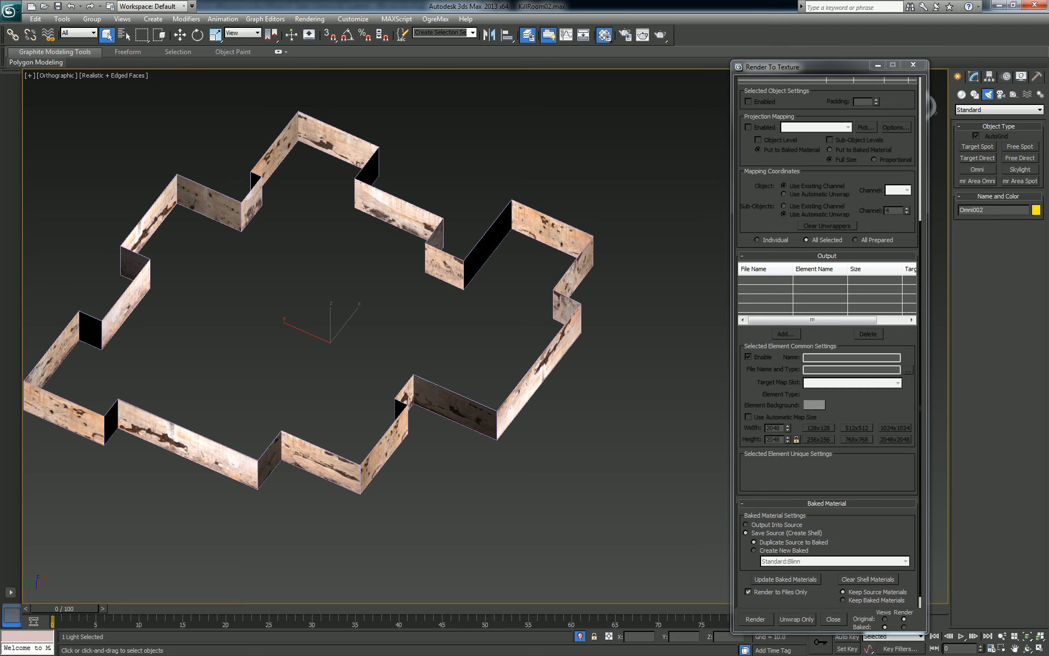
pyautogui.moveTo(311, 232); pyautogui.dragTo(827, 197)
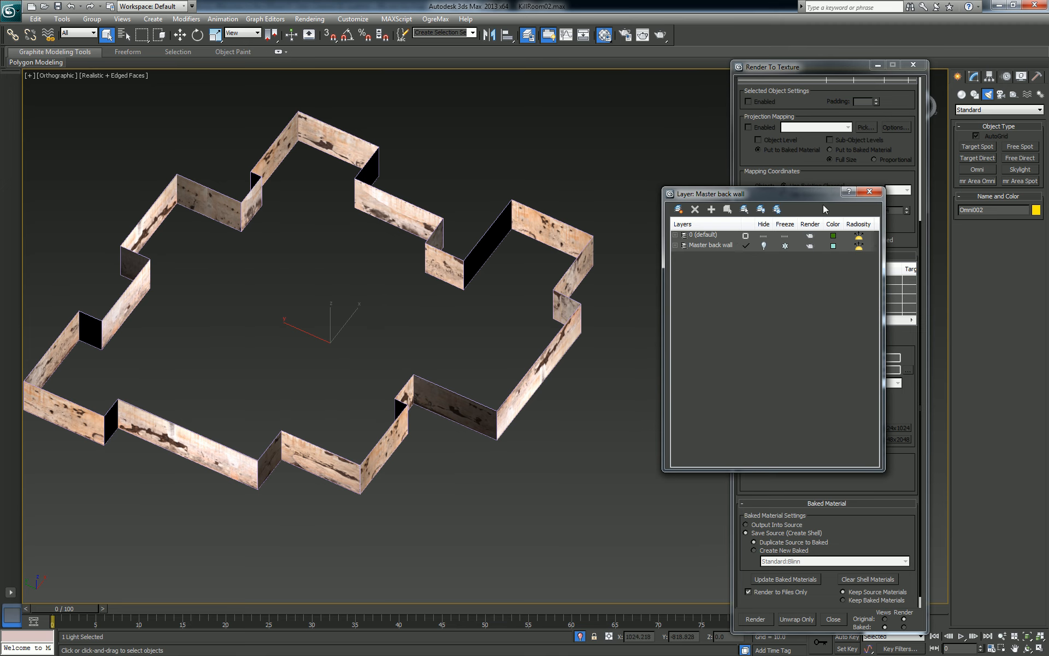
pyautogui.click(746, 236)
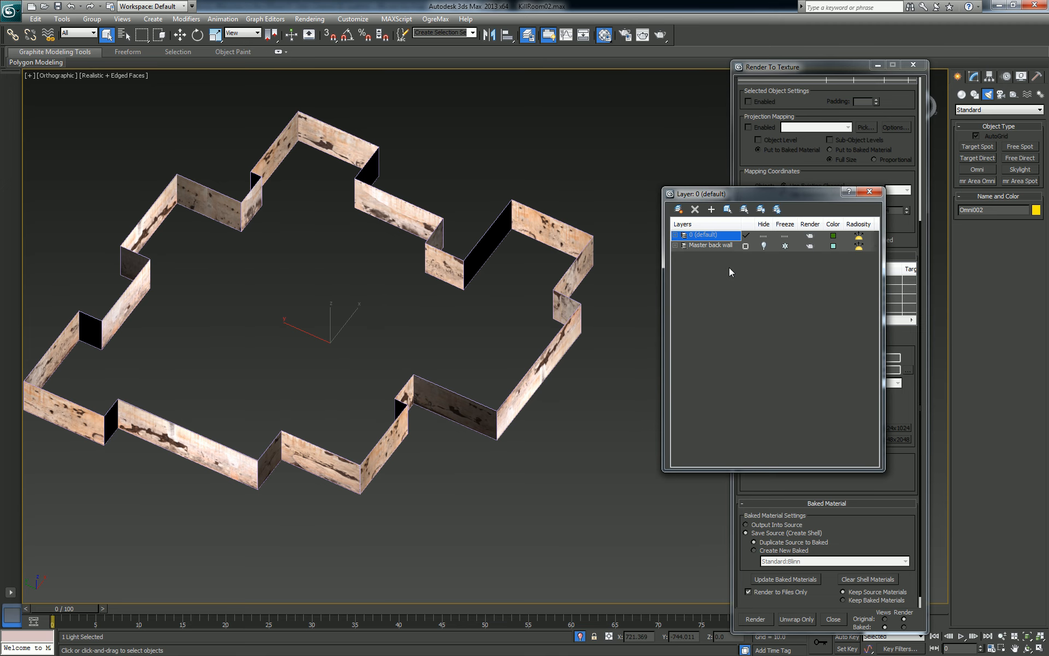
pyautogui.click(711, 210)
pyautogui.moveTo(760, 197); pyautogui.dragTo(0, 225)
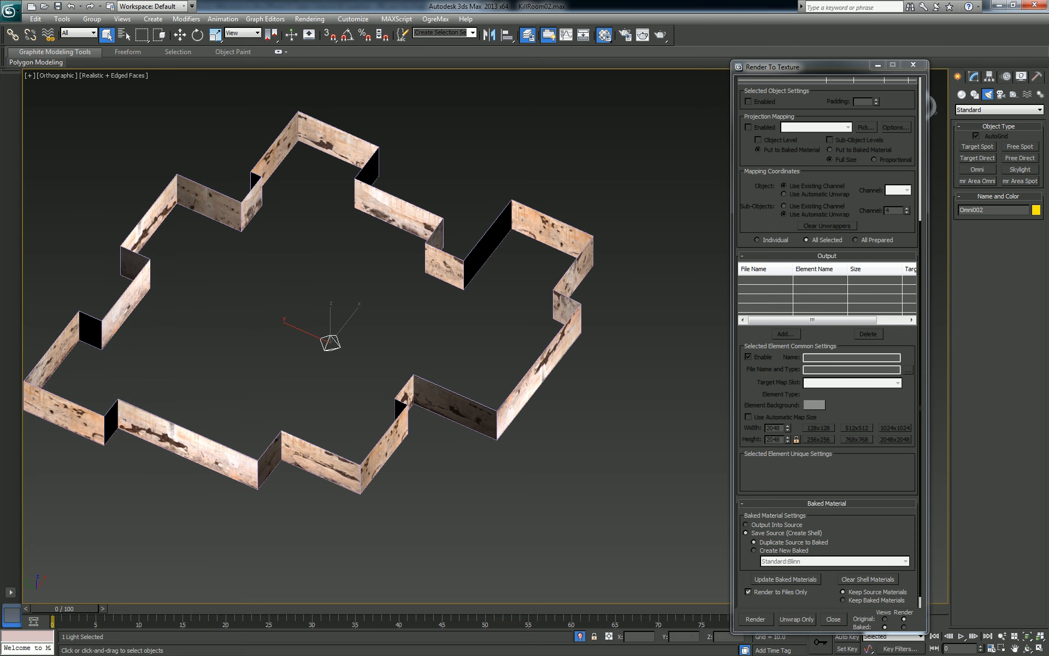
# Step: Raise the omni light above the walls to a height of about 265.7 and shift it along X to about 59.6
pyautogui.keyDown('alt'); pyautogui.moveTo(395, 369); pyautogui.dragTo(472, 350, button='middle'); pyautogui.keyUp('alt')
pyautogui.scroll(3, 472, 351)
pyautogui.rightClick(320, 328)
pyautogui.click(328, 335)
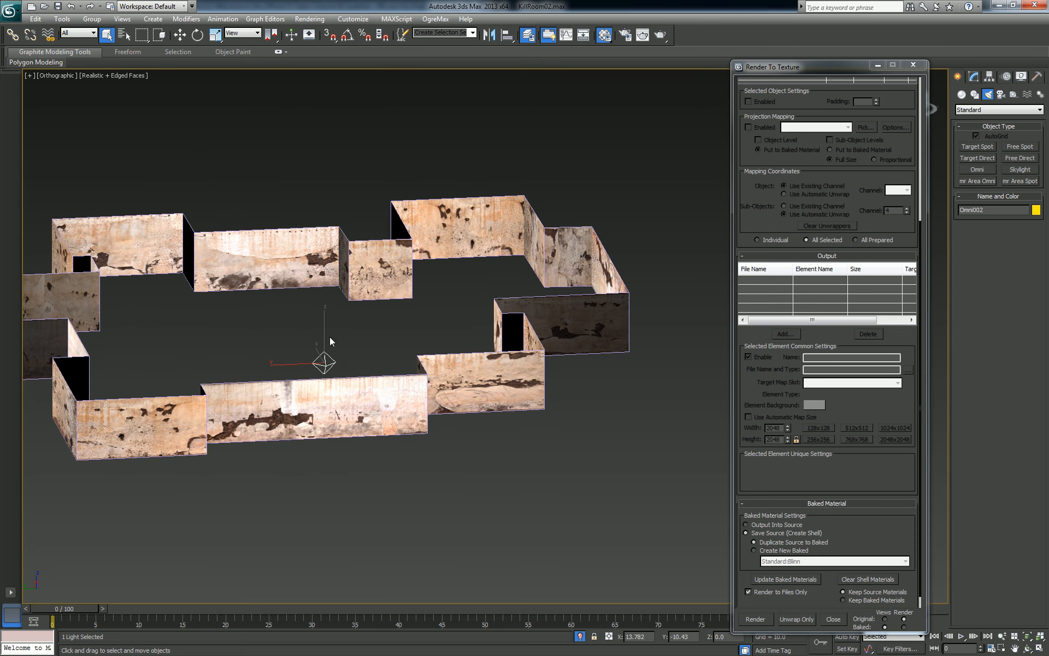
pyautogui.moveTo(328, 332); pyautogui.dragTo(333, 217)
pyautogui.keyDown('alt'); pyautogui.moveTo(547, 364); pyautogui.dragTo(467, 343, button='middle'); pyautogui.keyUp('alt')
pyautogui.moveTo(361, 210); pyautogui.dragTo(386, 205)
# Step: Show the omni light's parameters and render a test image of the Orthographic view
pyautogui.click(989, 77)
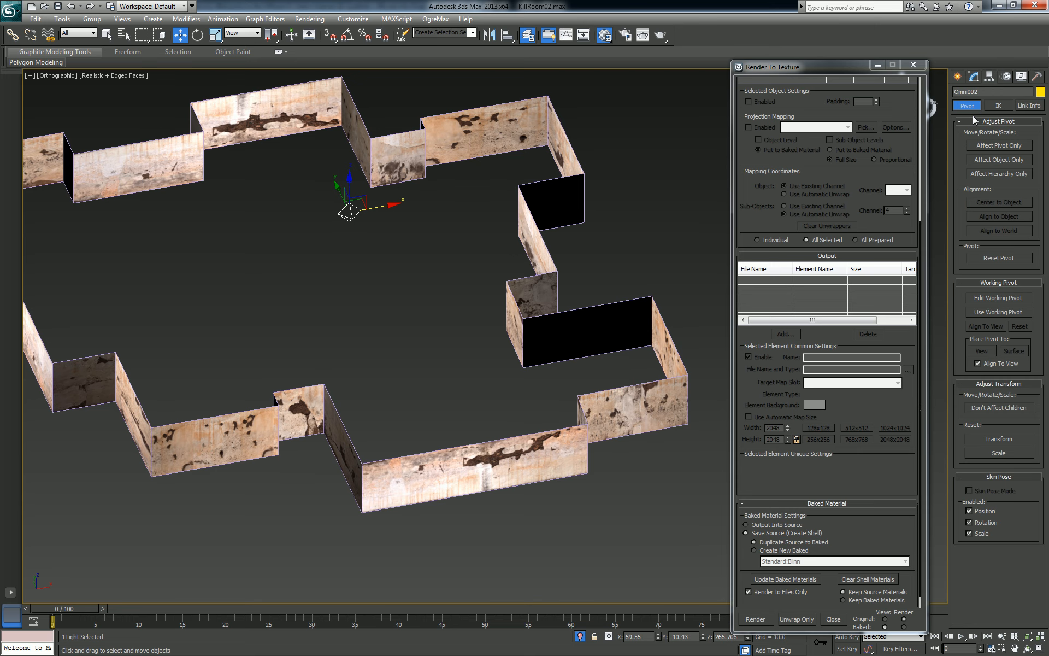
pyautogui.click(974, 77)
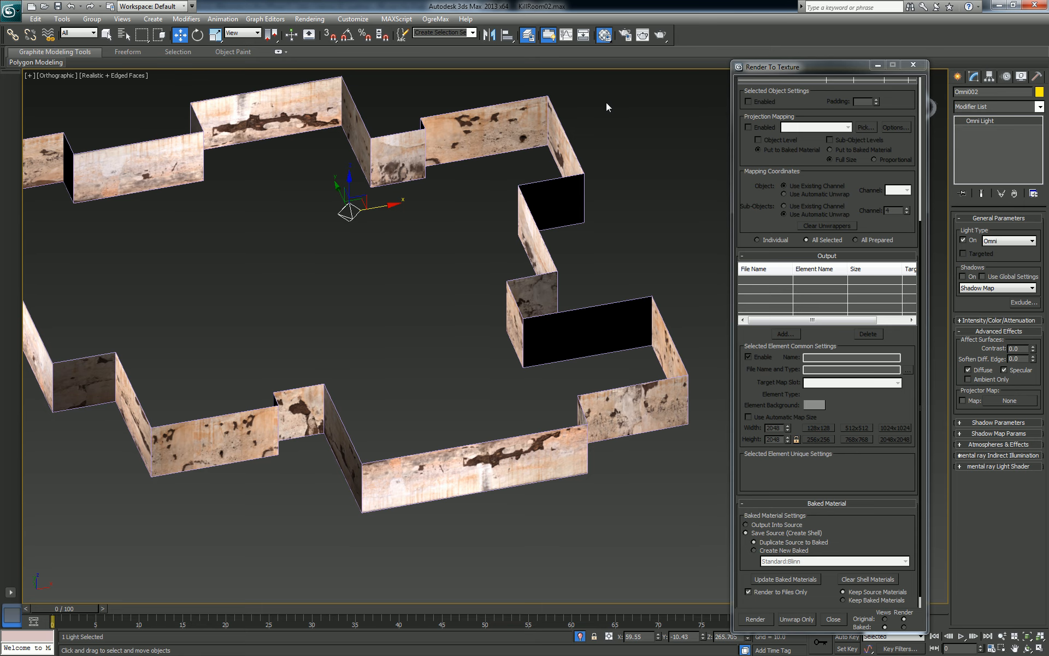
pyautogui.click(644, 35)
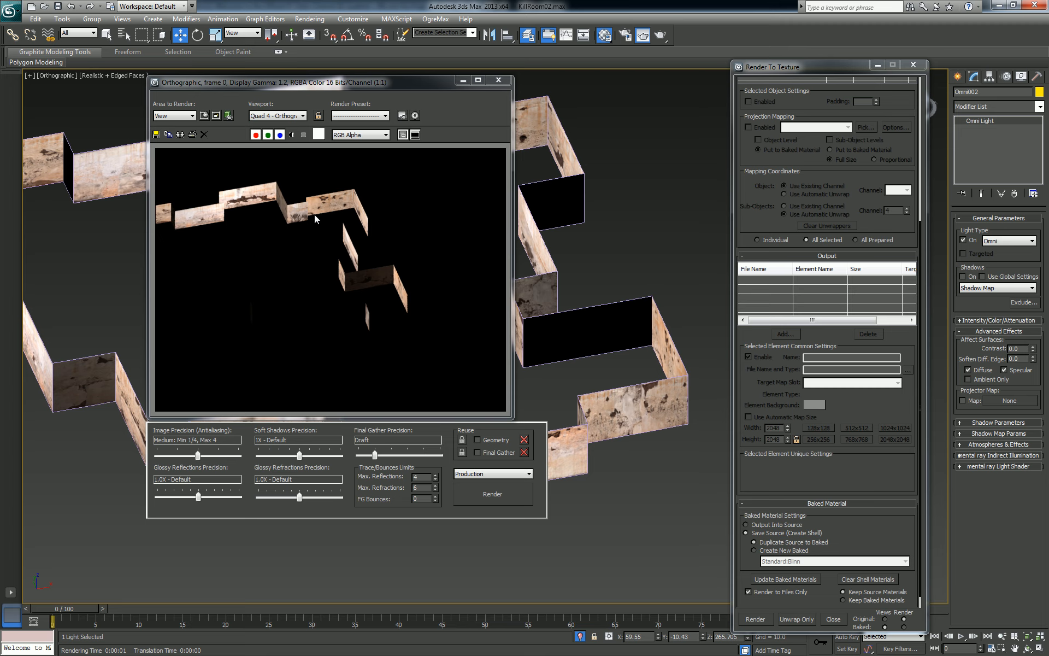
# Step: Close the test render and set the selected omni light to affect surfaces with ambient light only
pyautogui.click(498, 79)
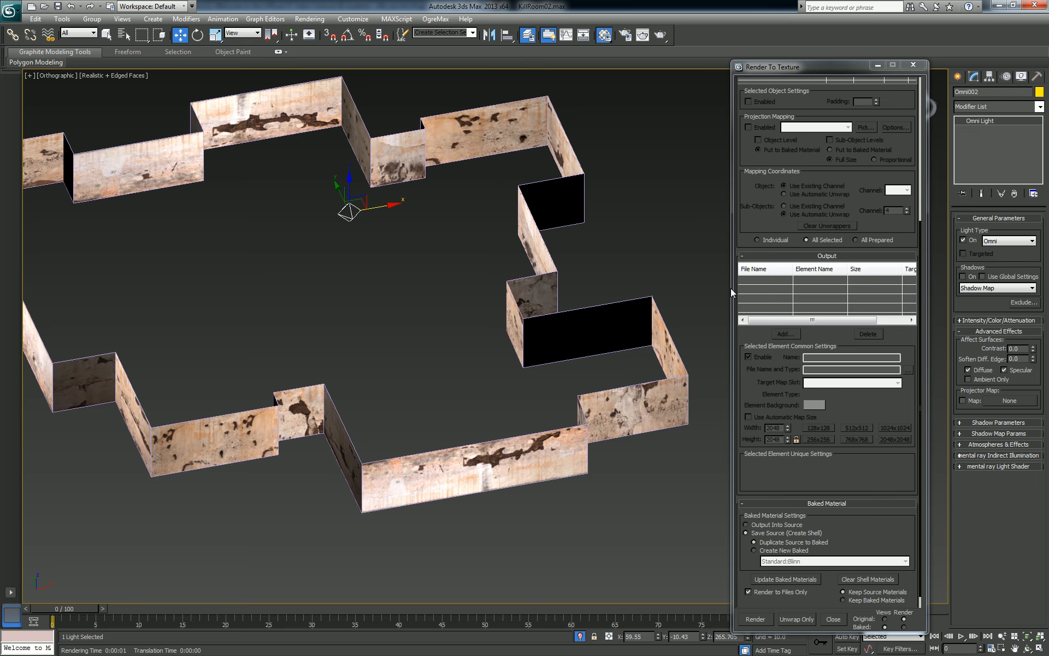
pyautogui.click(968, 378)
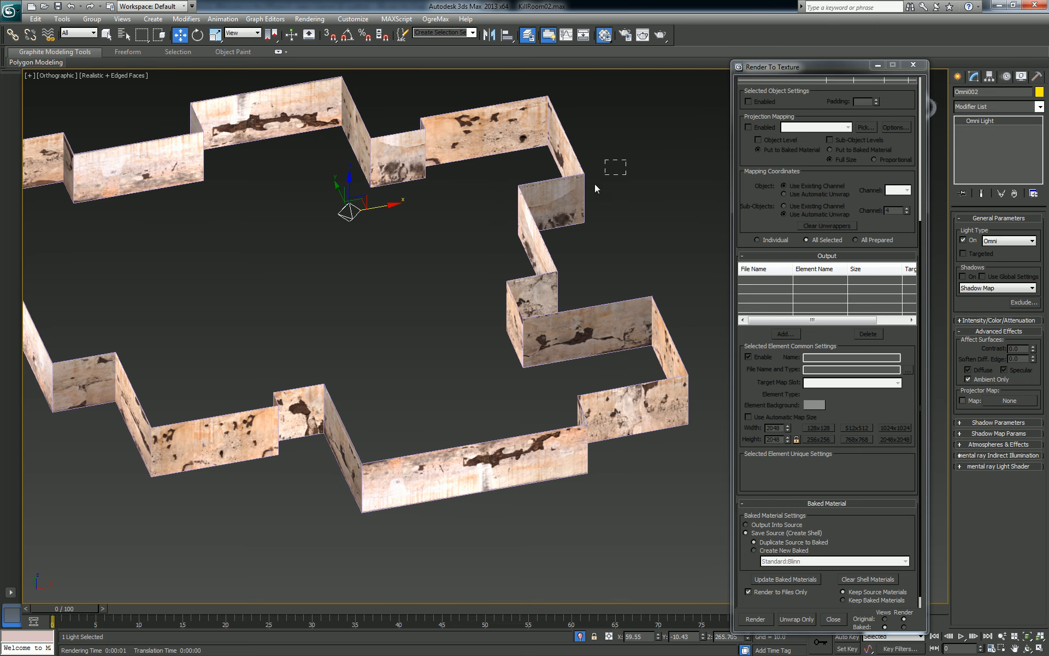
# Step: Select both outer wall halves, bake their 2048x2048 CompleteMap textures, and move the render preview so the whole map fits on screen
pyautogui.moveTo(595, 184); pyautogui.dragTo(527, 283)
pyautogui.moveTo(156, 360); pyautogui.dragTo(182, 449)
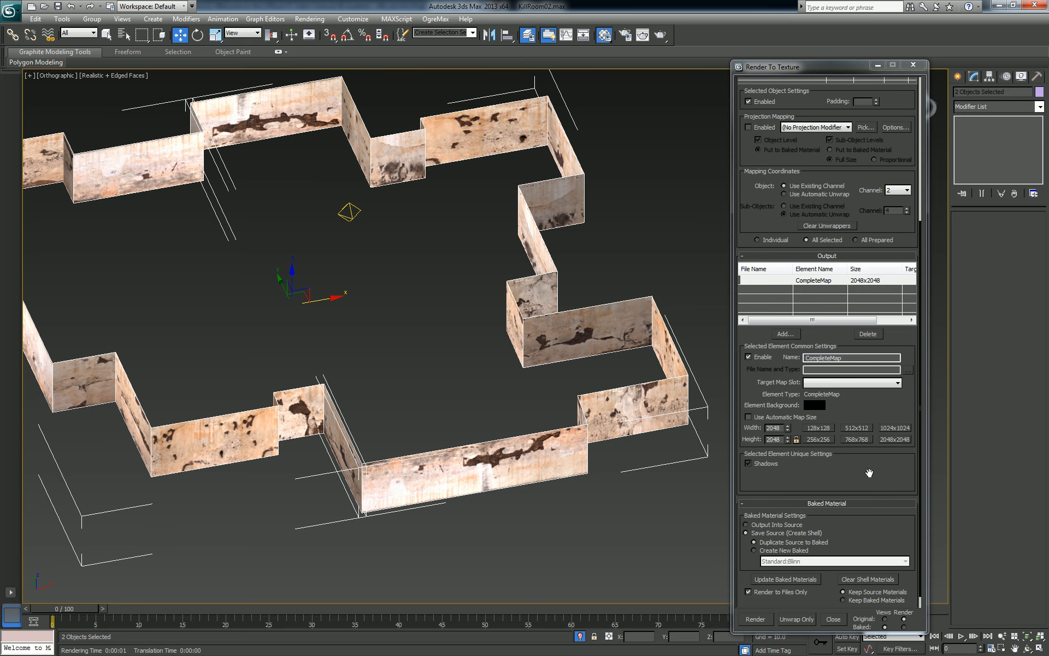
pyautogui.moveTo(869, 473); pyautogui.dragTo(868, 400)
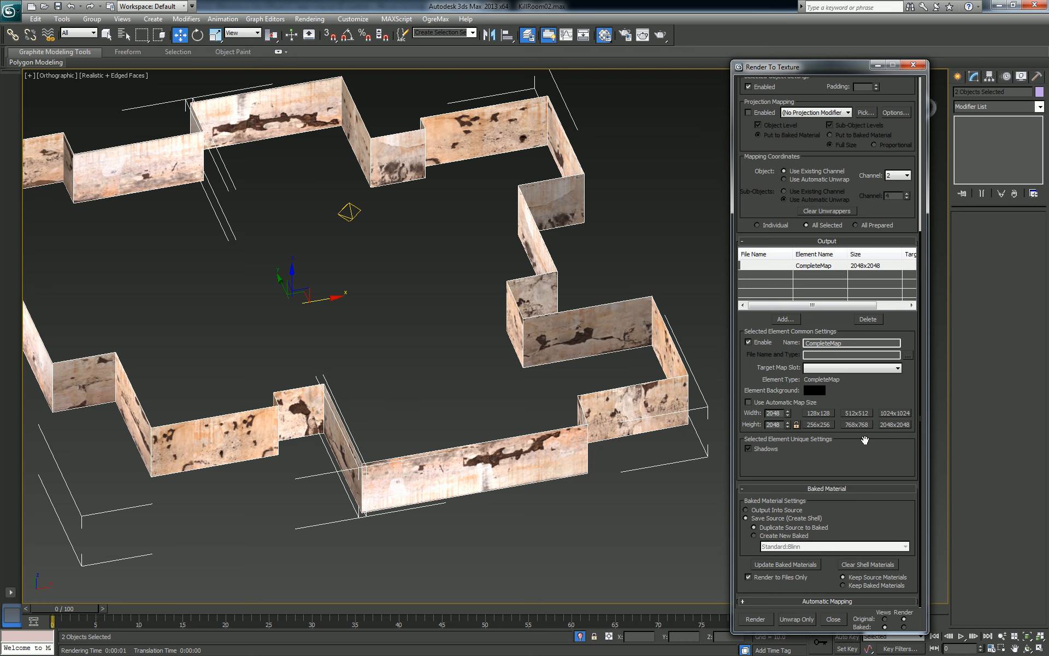
pyautogui.click(756, 619)
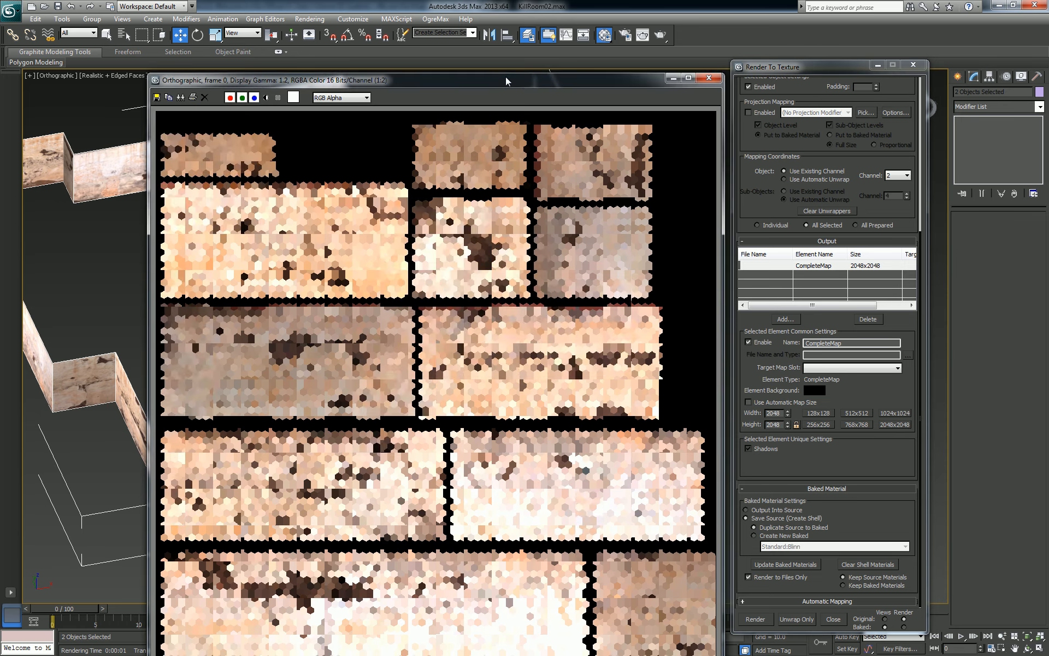
pyautogui.moveTo(506, 81); pyautogui.dragTo(505, 9)
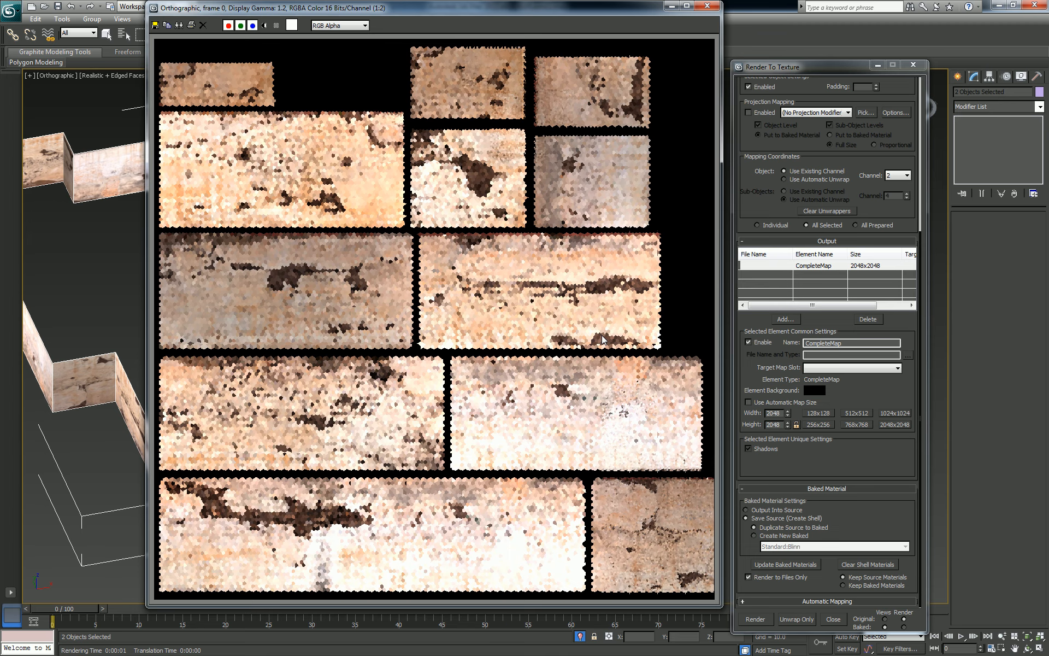